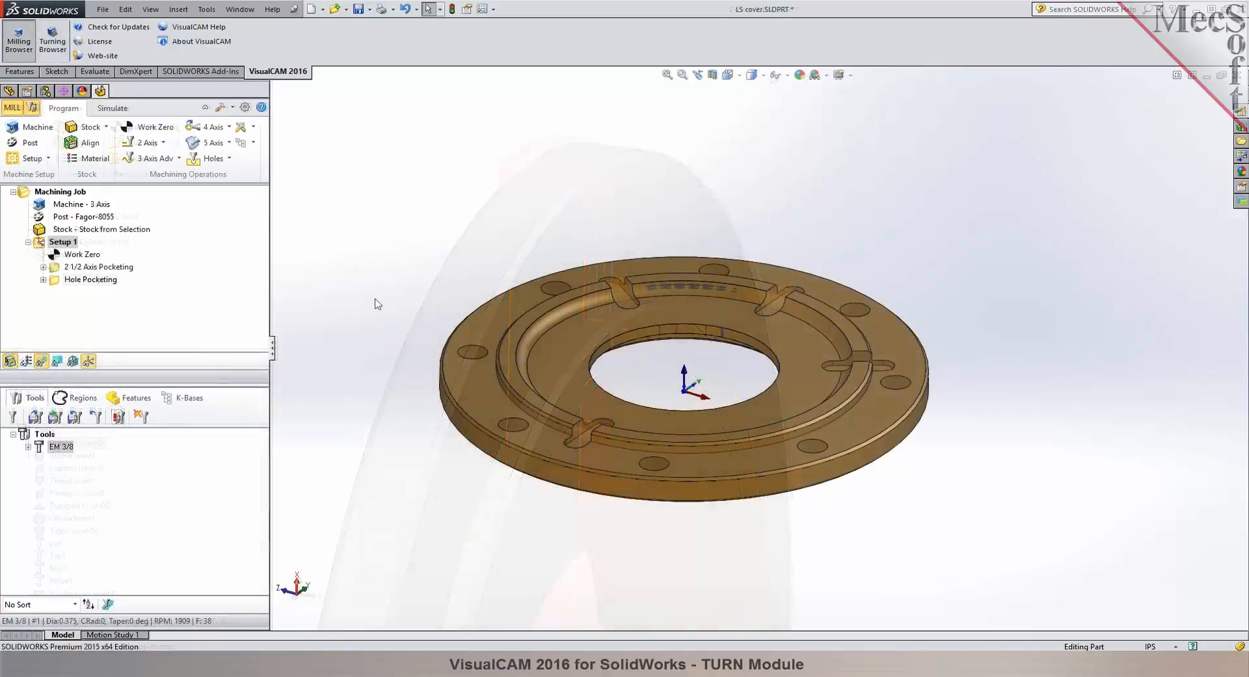
Save the part under the new file name LS cover-TURN.SLDPRT.
click(369, 9)
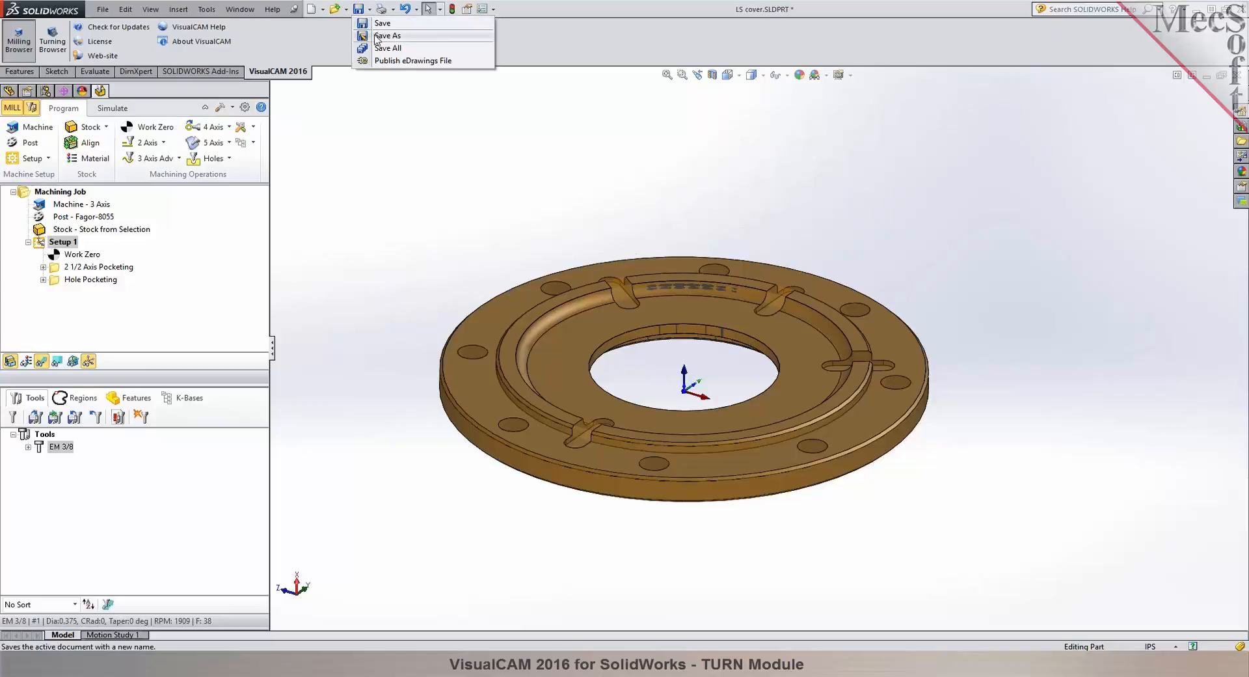
click(376, 36)
click(534, 391)
text(-TURN.SLDPRT)
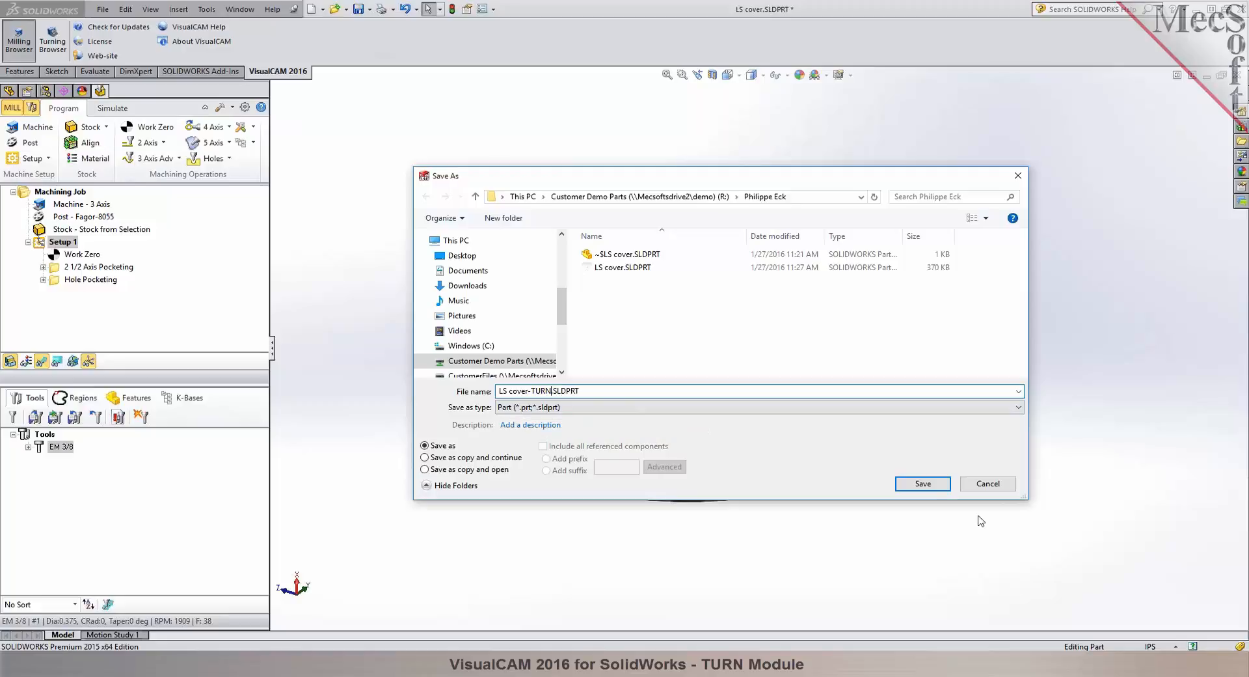
click(935, 487)
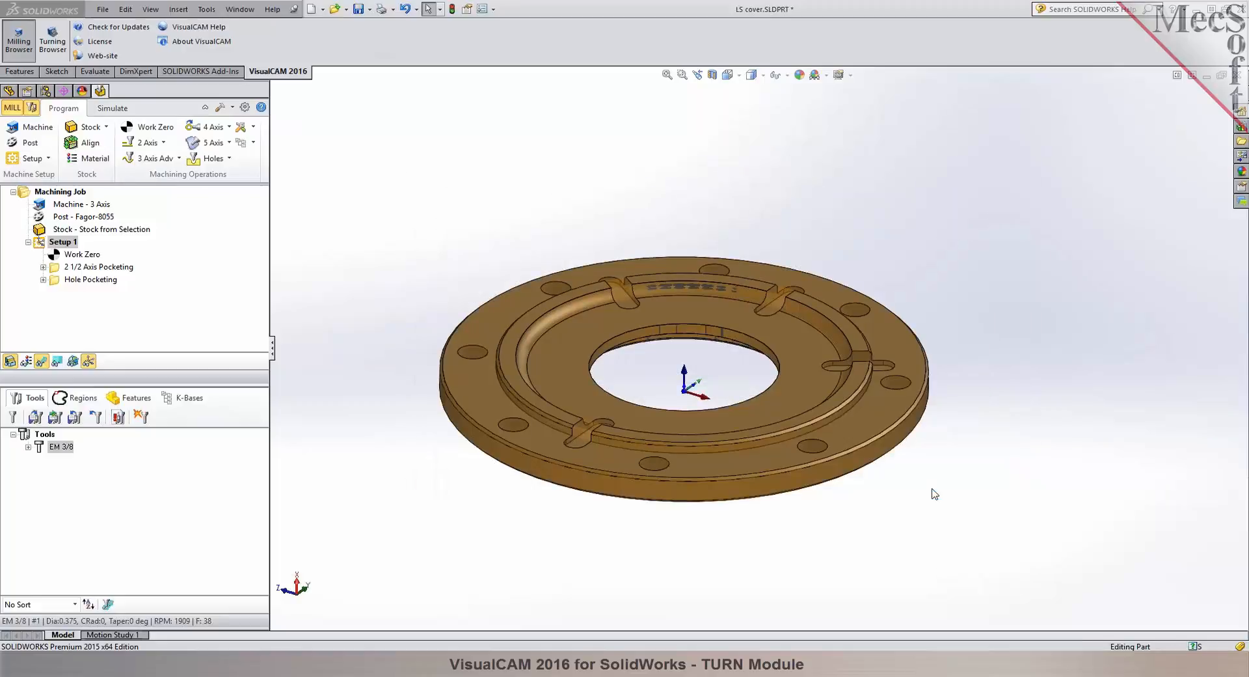
Suppress the features that are not turned: CirPattern1, 5/8 Clearance Hole1 and Cut-Extrude1.
click(8, 90)
click(45, 264)
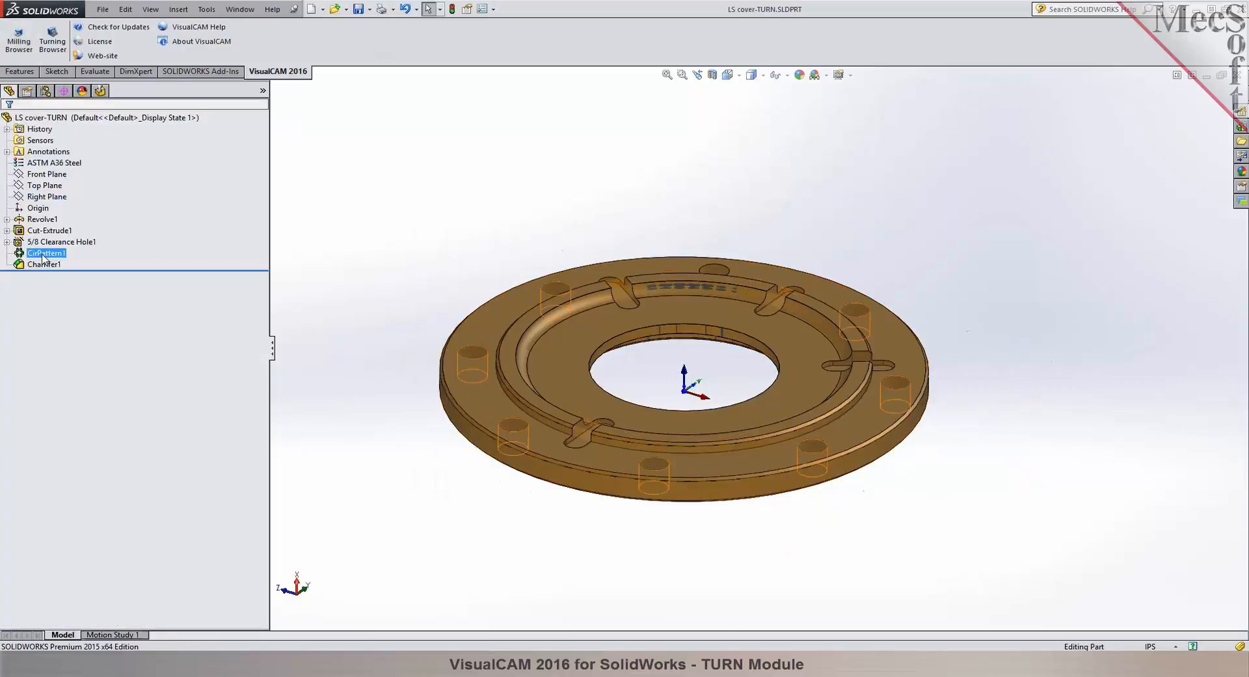
click(44, 254)
click(71, 223)
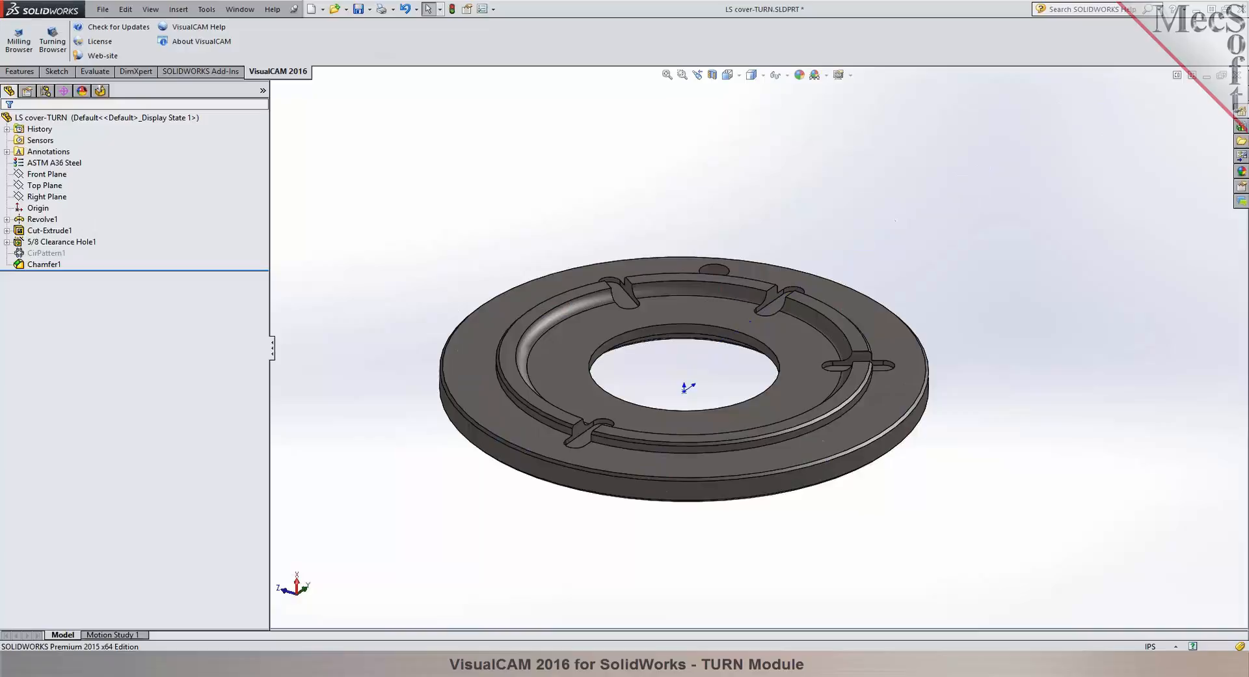
click(39, 242)
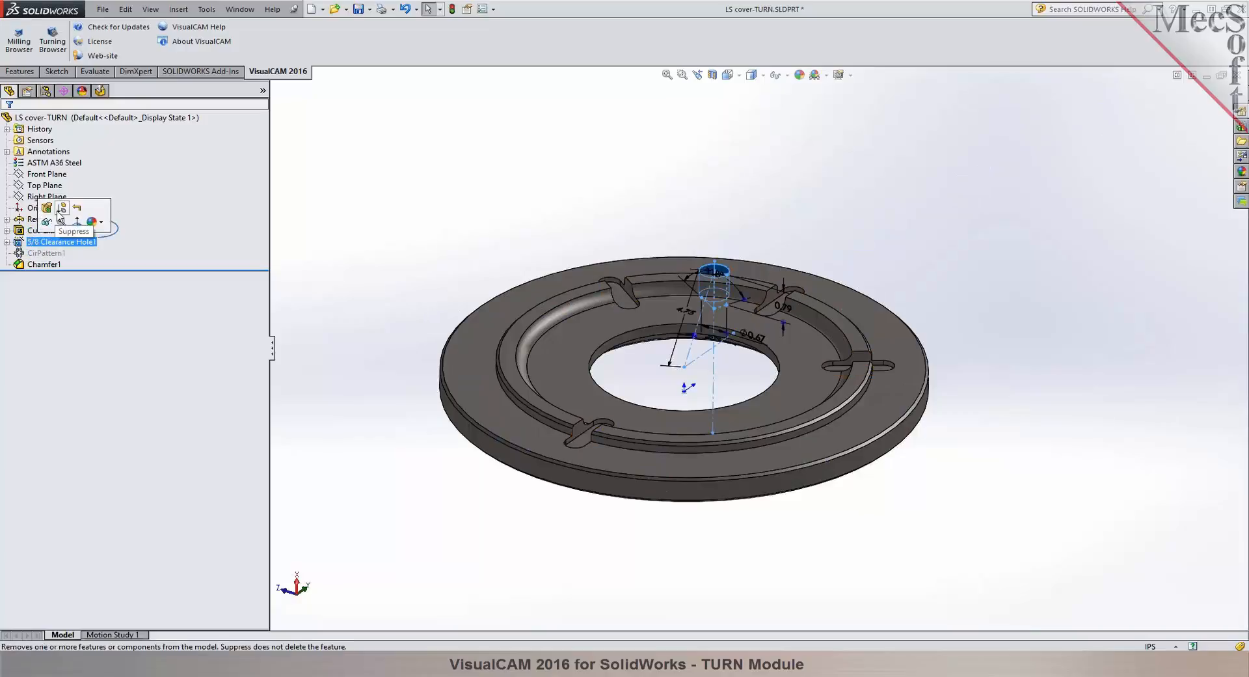
click(62, 208)
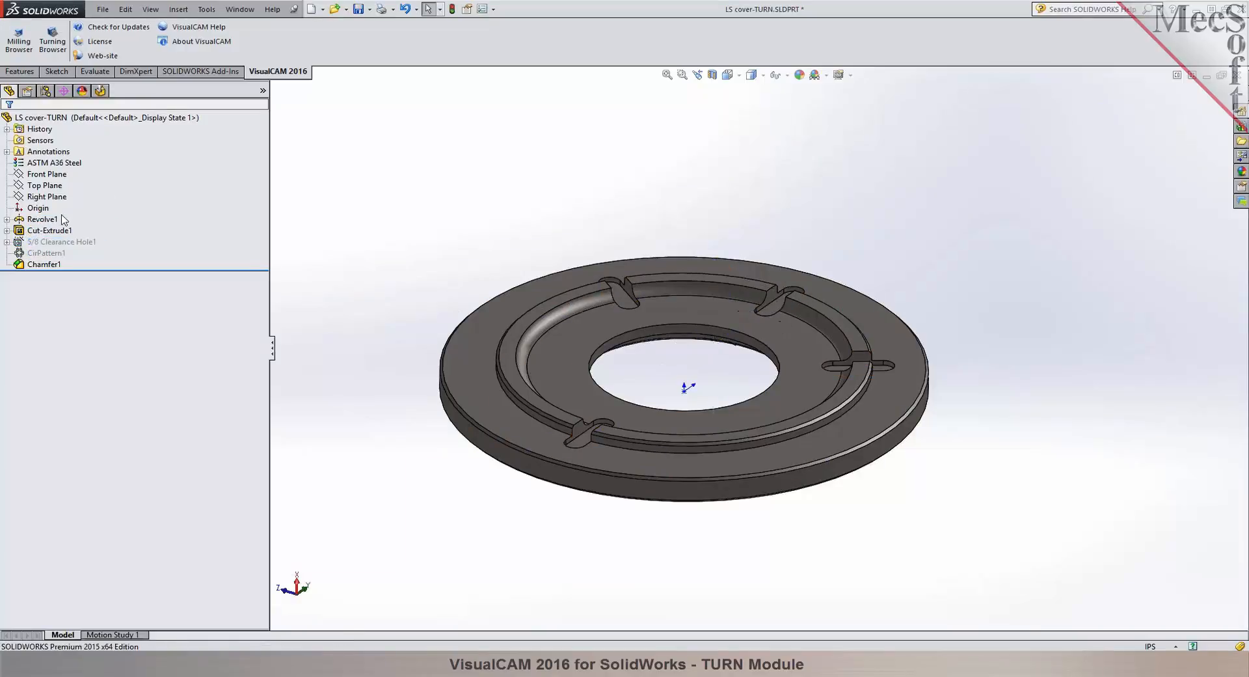
click(47, 232)
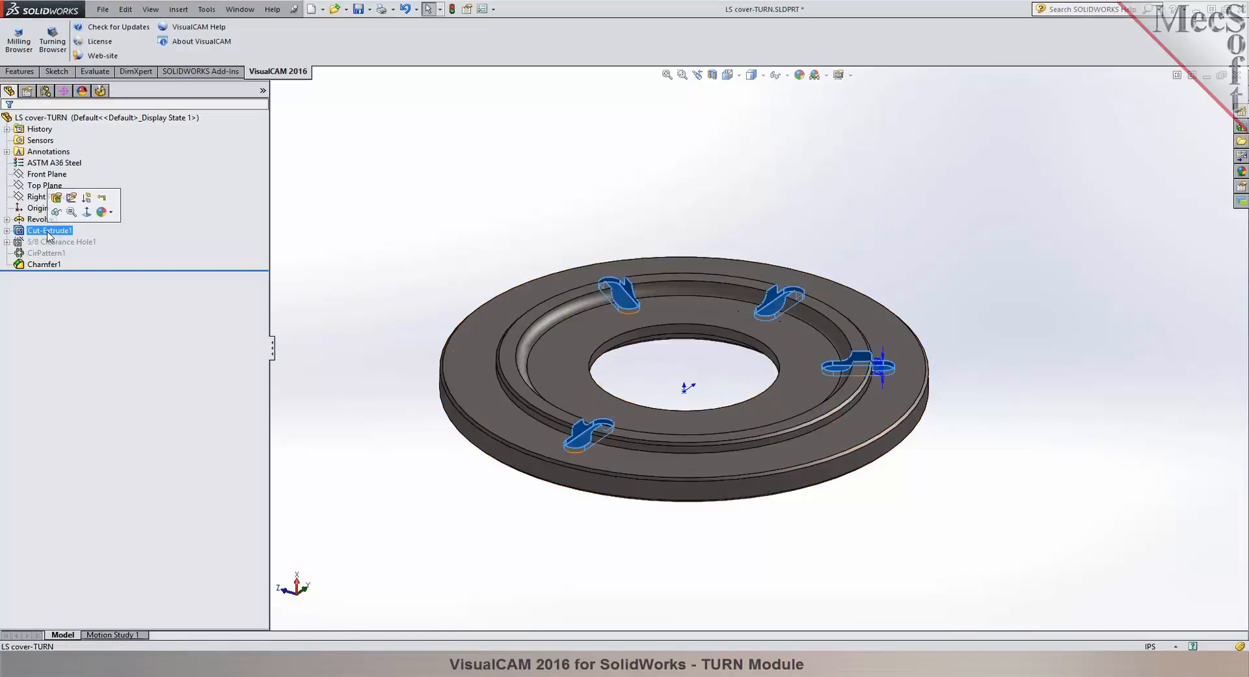
click(87, 197)
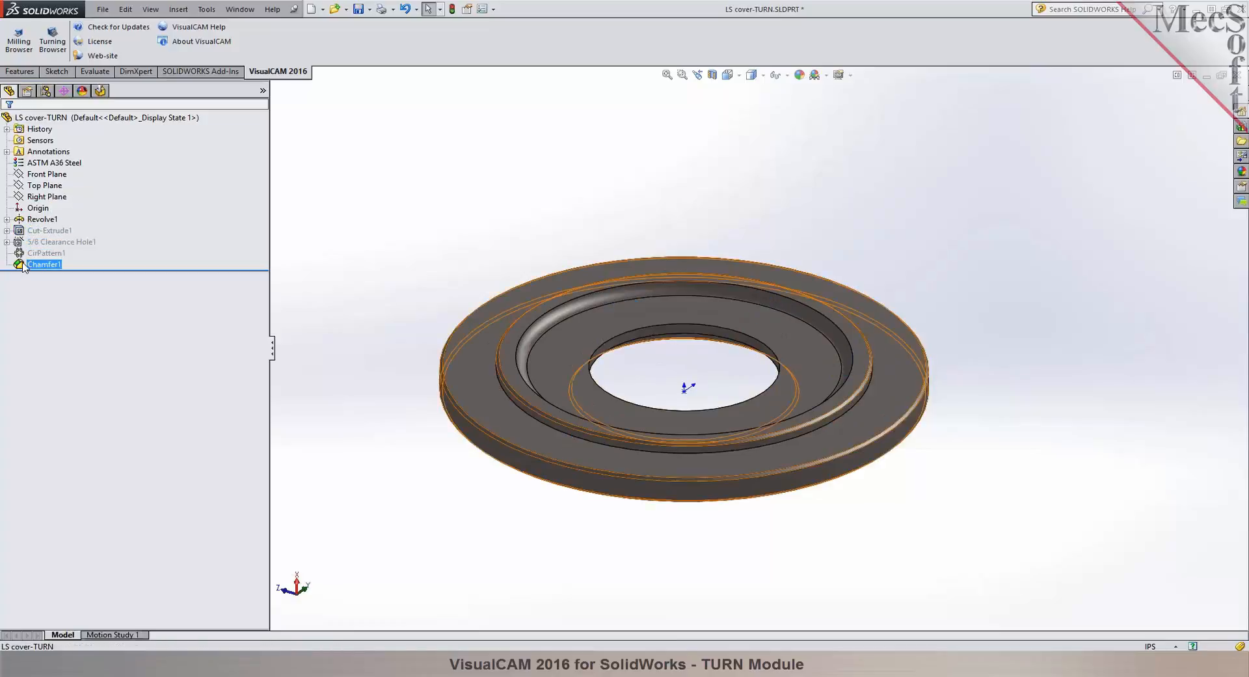
Reorder Chamfer1 in the feature tree so that it directly follows Revolve1.
click(43, 264)
ctrl+click(37, 231)
drag(37, 231, 41, 220)
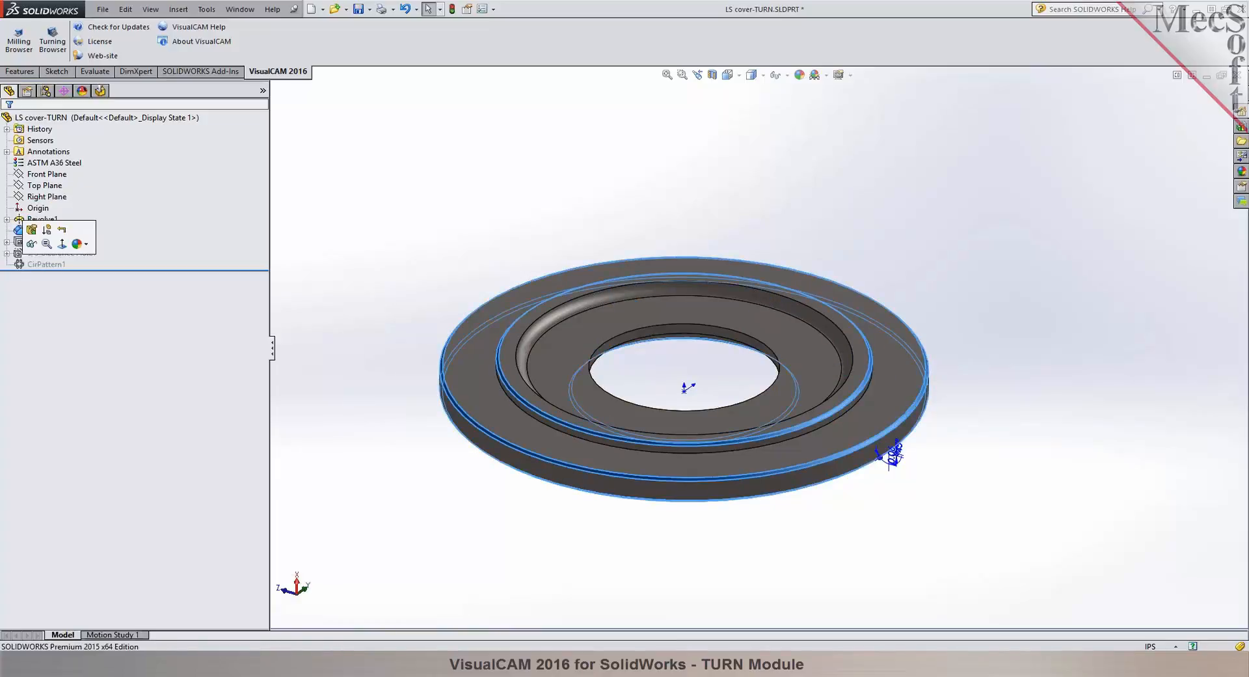
click(490, 253)
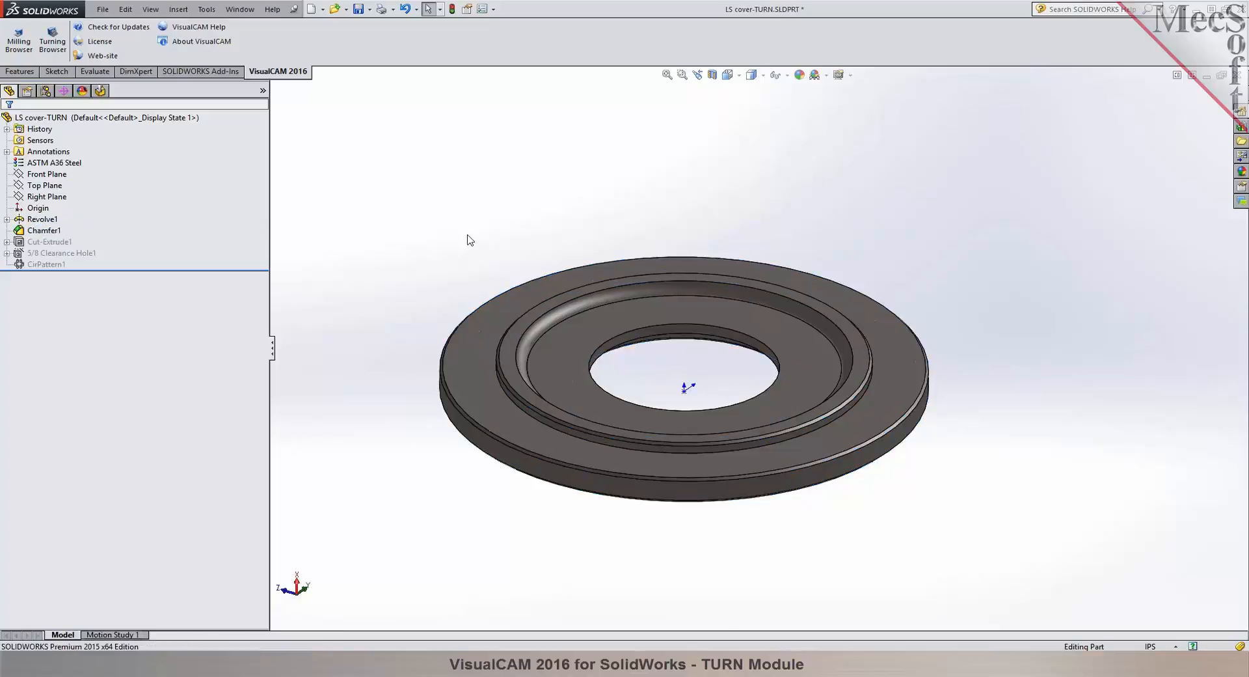
Save and close the LS cover-TURN part and reopen it.
click(359, 10)
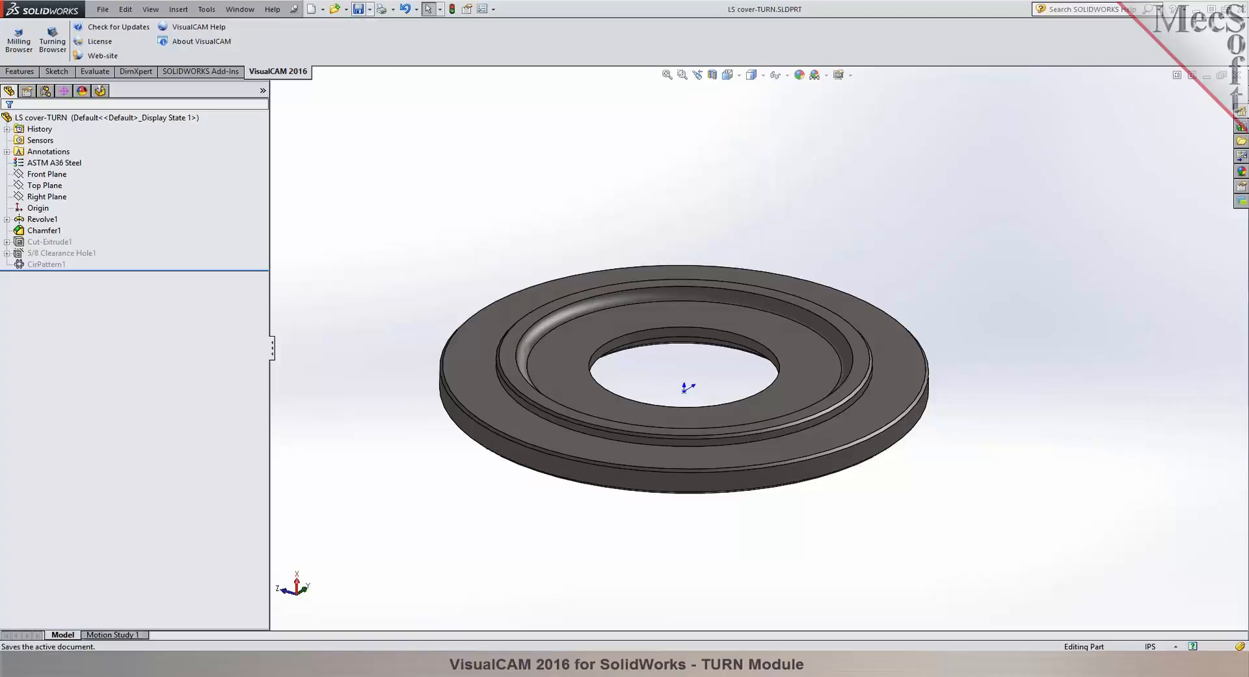
click(1236, 75)
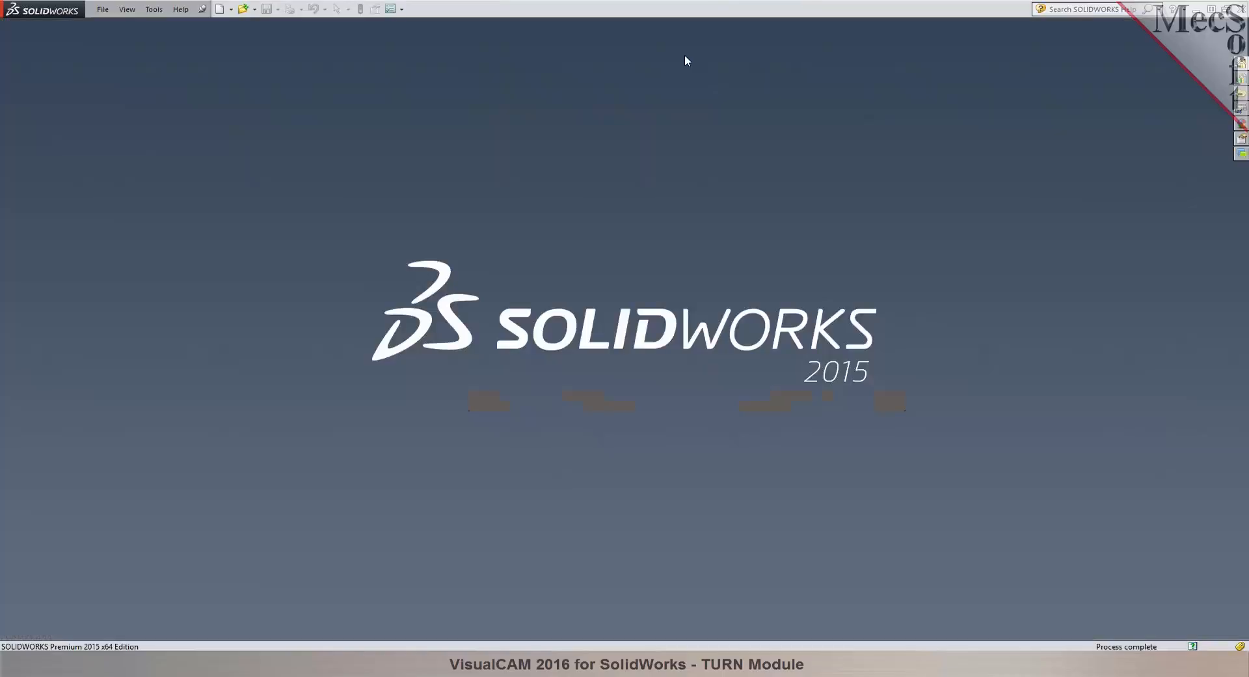
click(103, 10)
click(150, 57)
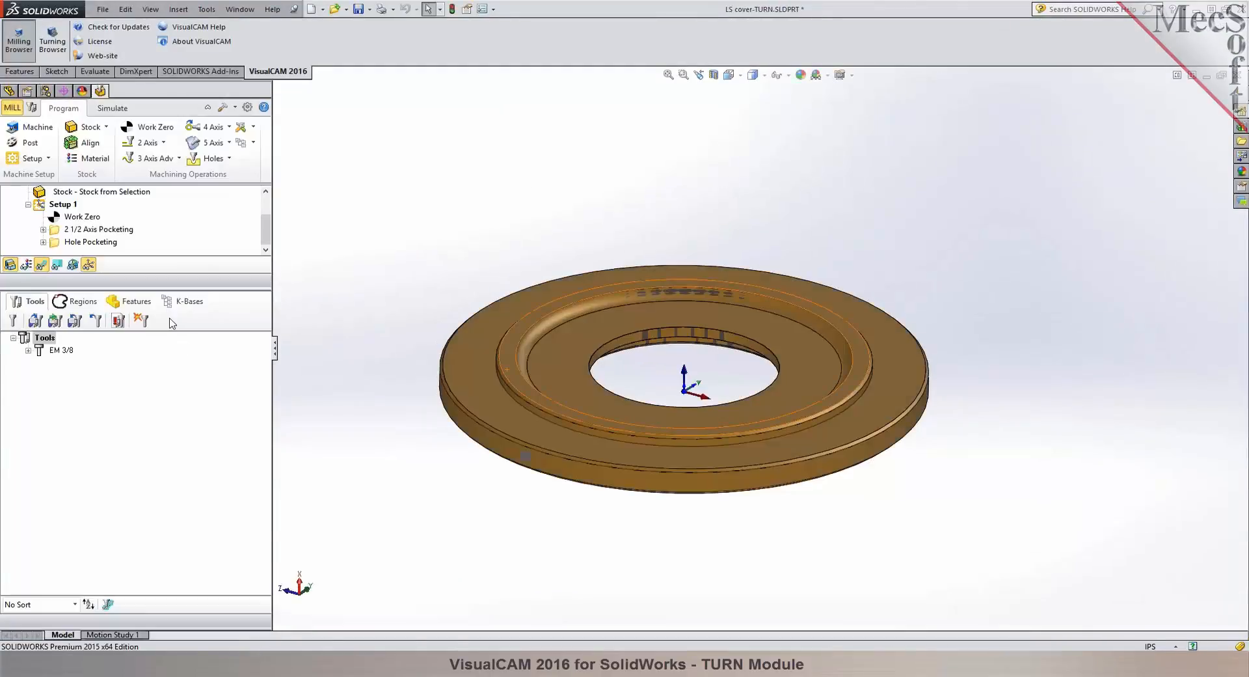
Enlarge the machining job tree and switch from the milling module to the turning module.
drag(168, 288, 168, 381)
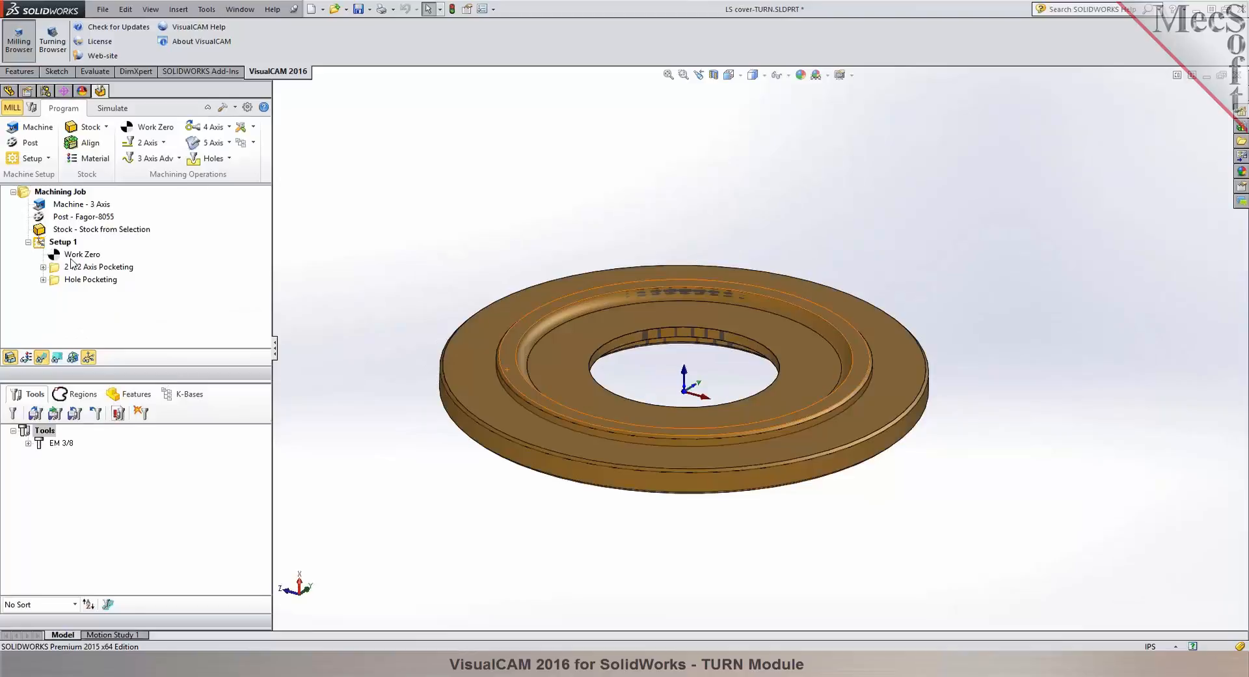
click(12, 108)
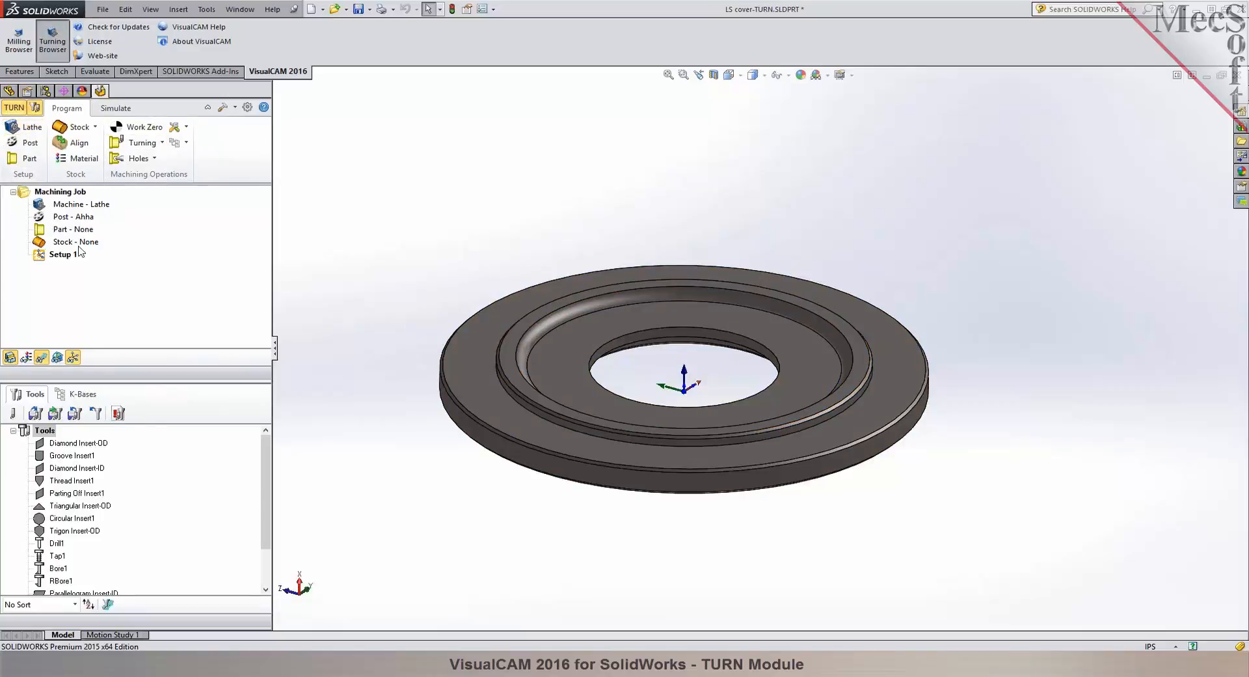
middle_drag(381, 368, 460, 499)
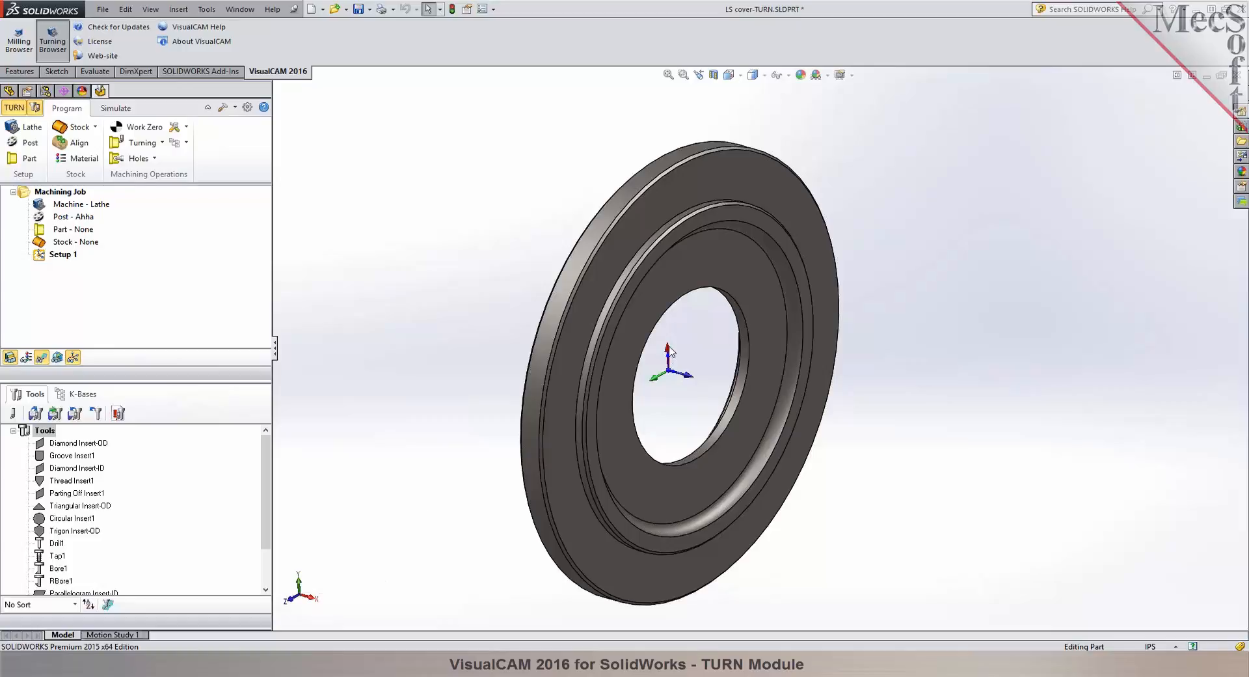
middle_drag(672, 352, 599, 315)
Check the lathe's machine tool coordinate system settings and accept them unchanged.
click(19, 129)
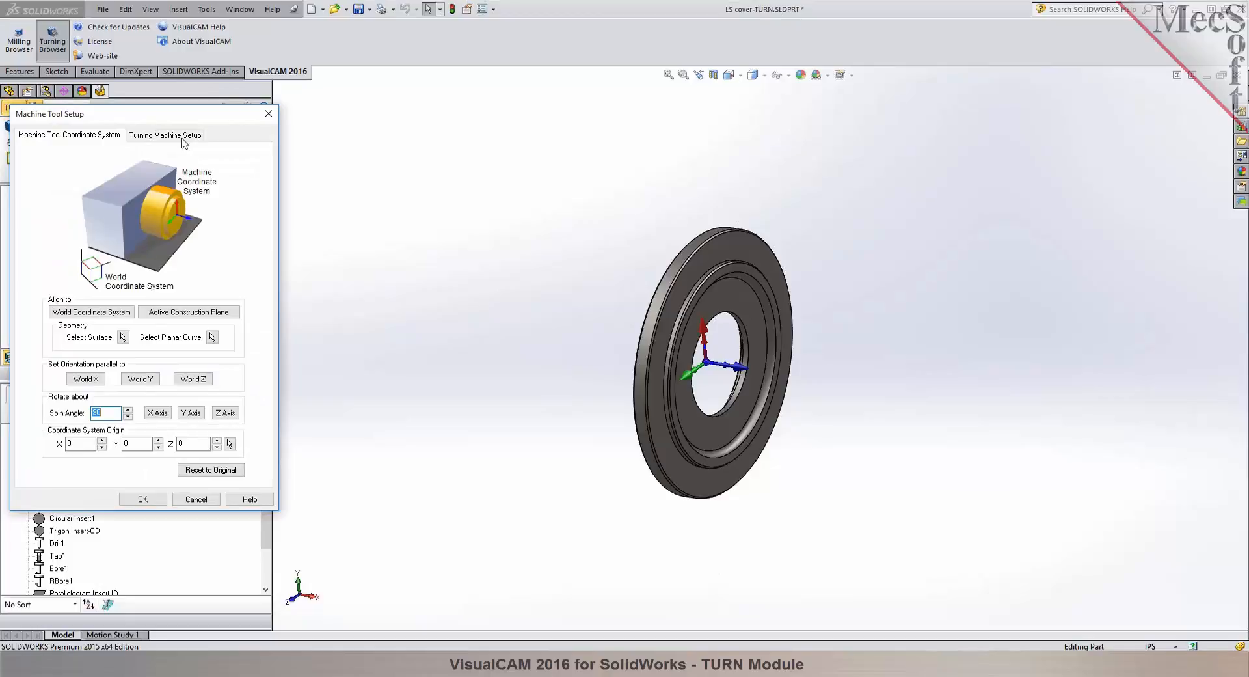
click(158, 504)
click(144, 499)
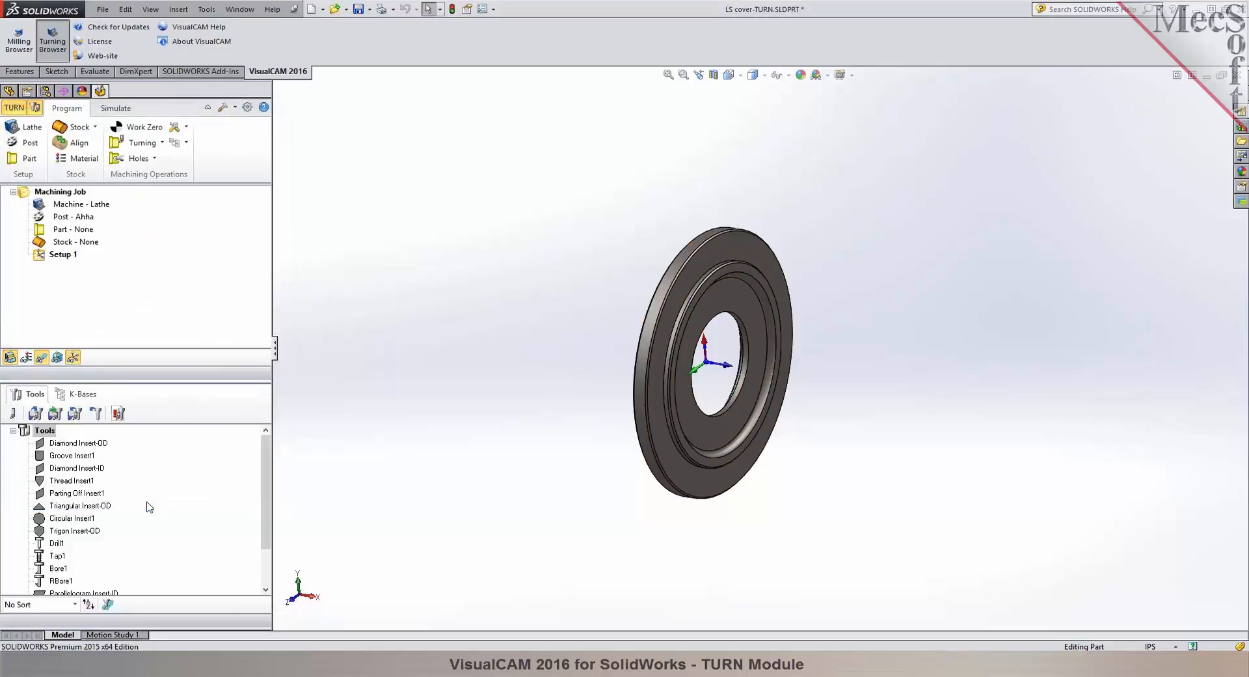
Define the turning part geometry from all surfaces of the cover and save the selection.
click(18, 162)
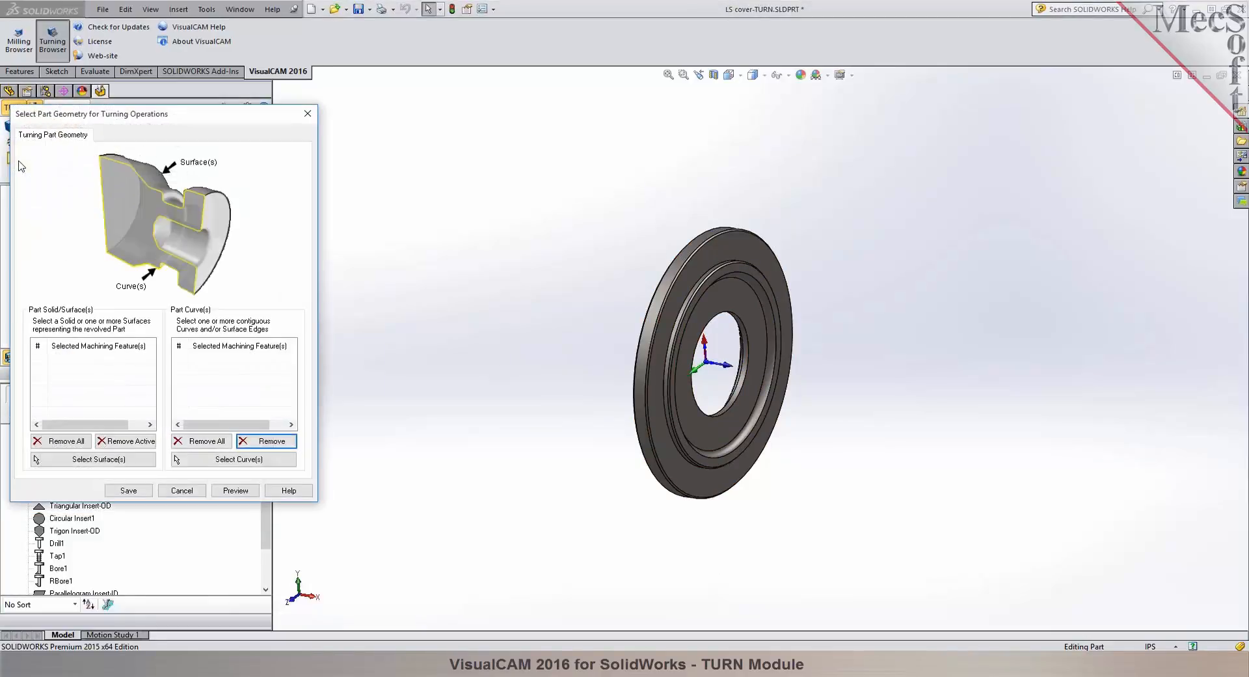
click(99, 459)
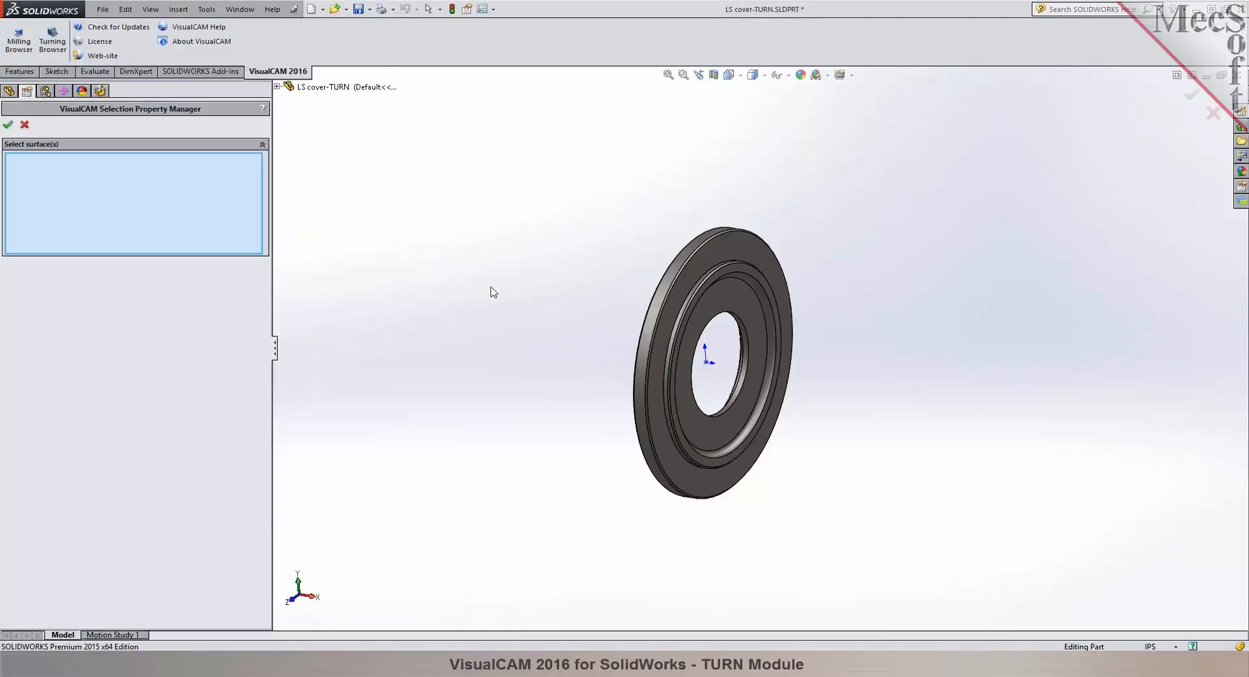
key(ctrl+a)
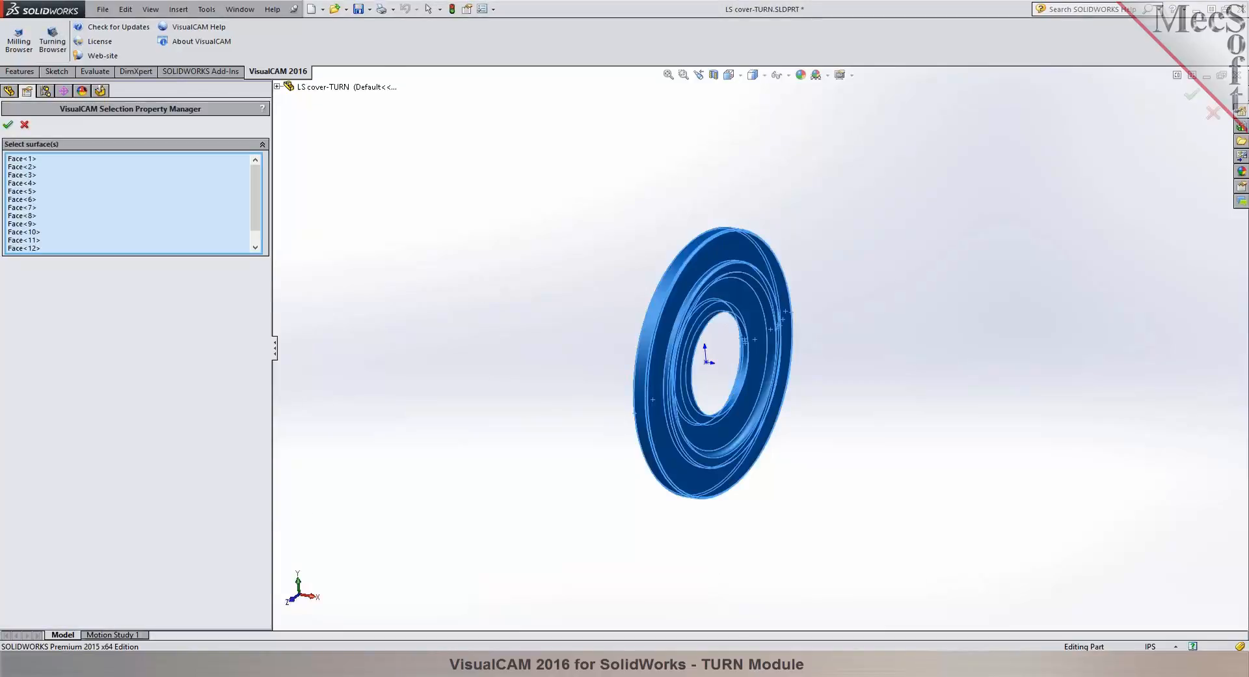
click(8, 125)
click(140, 492)
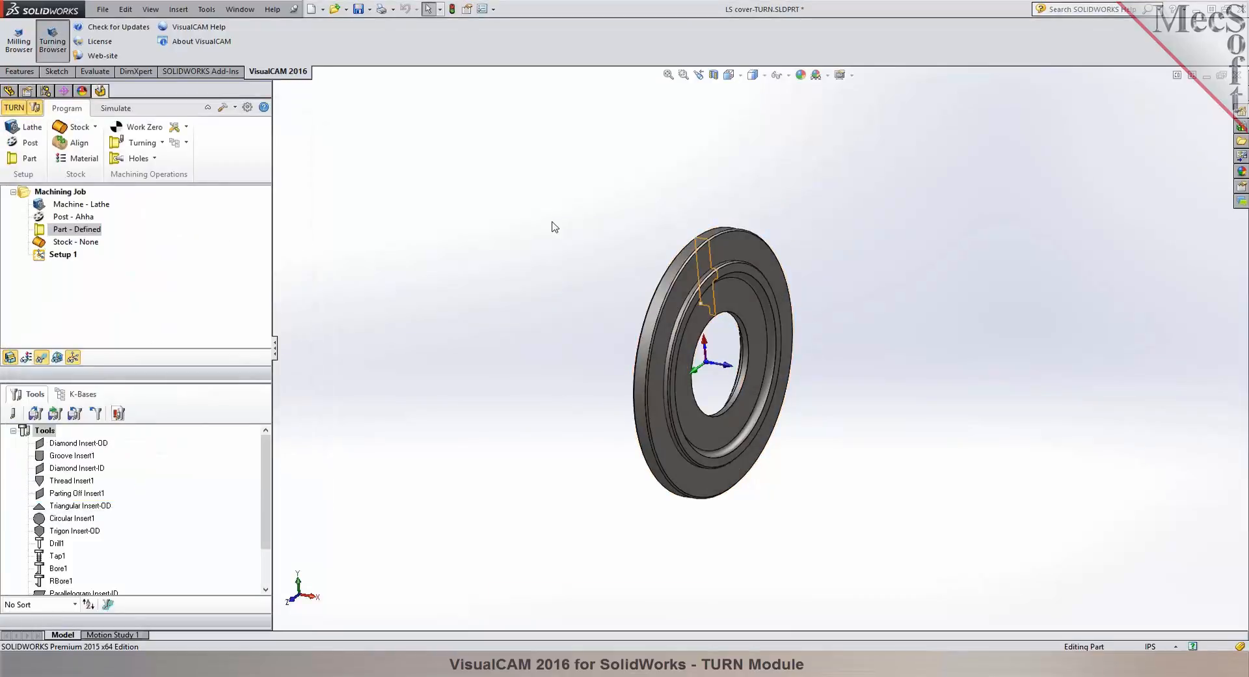
Examine the turning profile curve on the cover's cross-section up close.
middle_drag(559, 226, 576, 194)
scroll(818, 234, down, 5)
middle_drag(830, 303, 848, 363)
scroll(702, 374, down, 3)
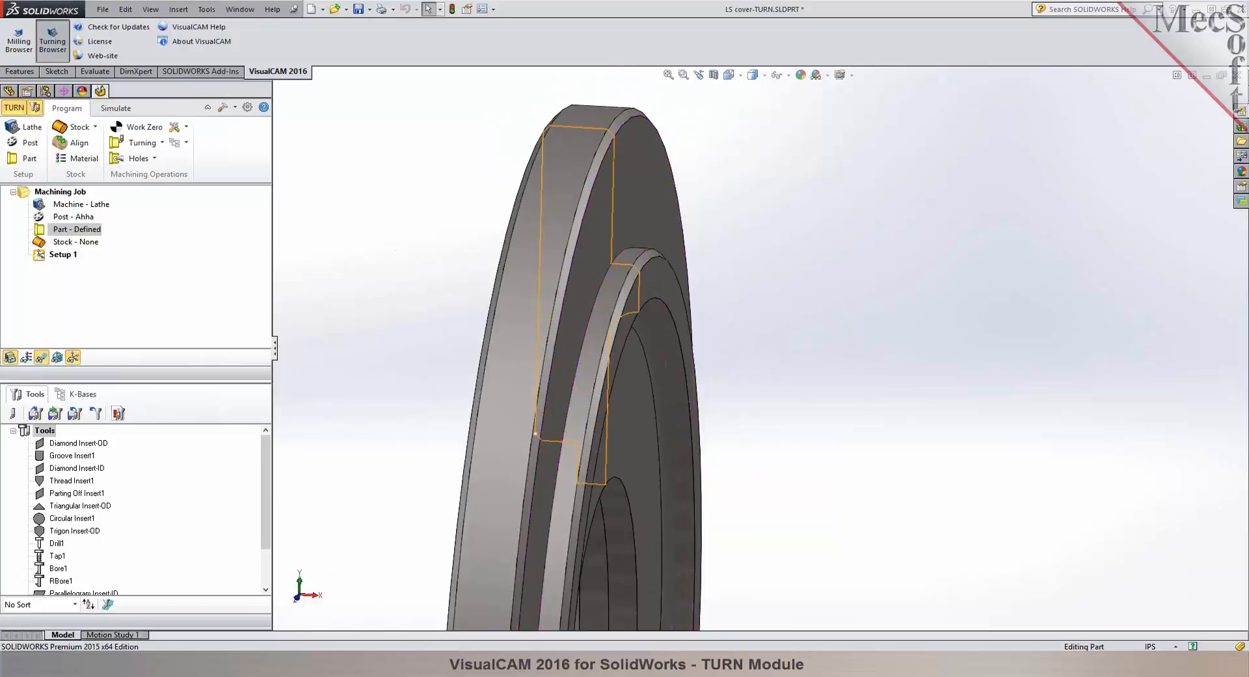
scroll(817, 358, up, 5)
middle_drag(794, 427, 761, 434)
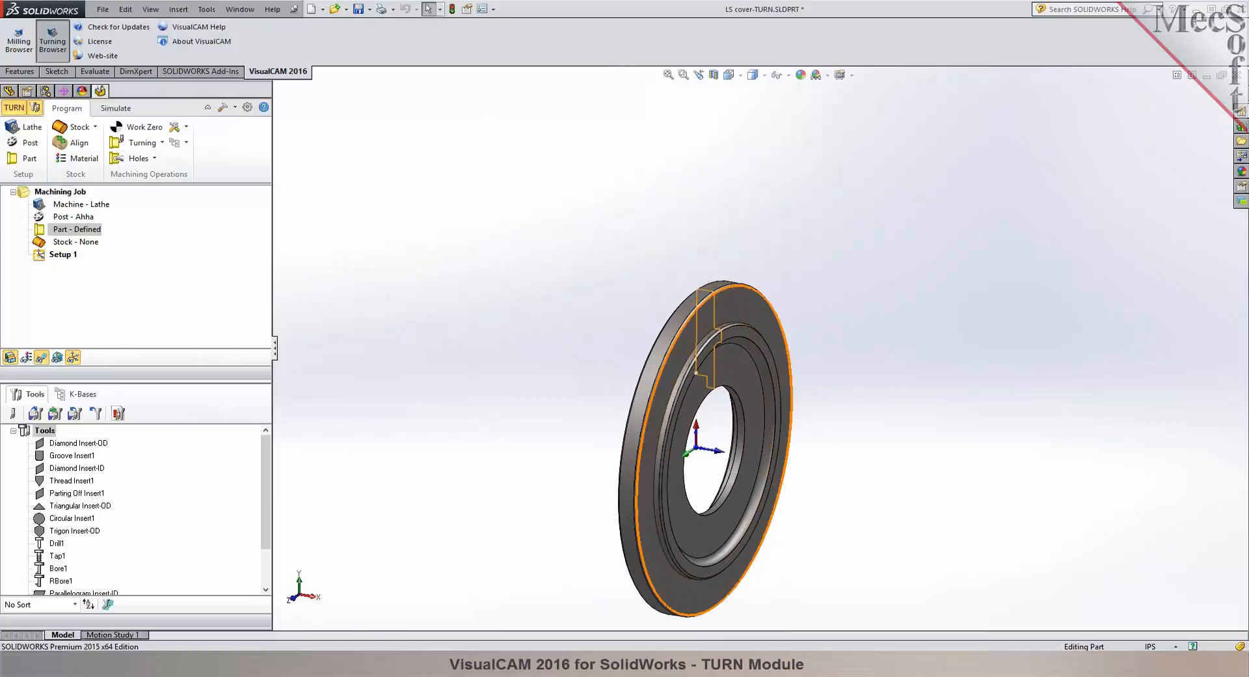
Choose Fagor8055TC-Inch as the current post-processor for the turning job.
click(29, 144)
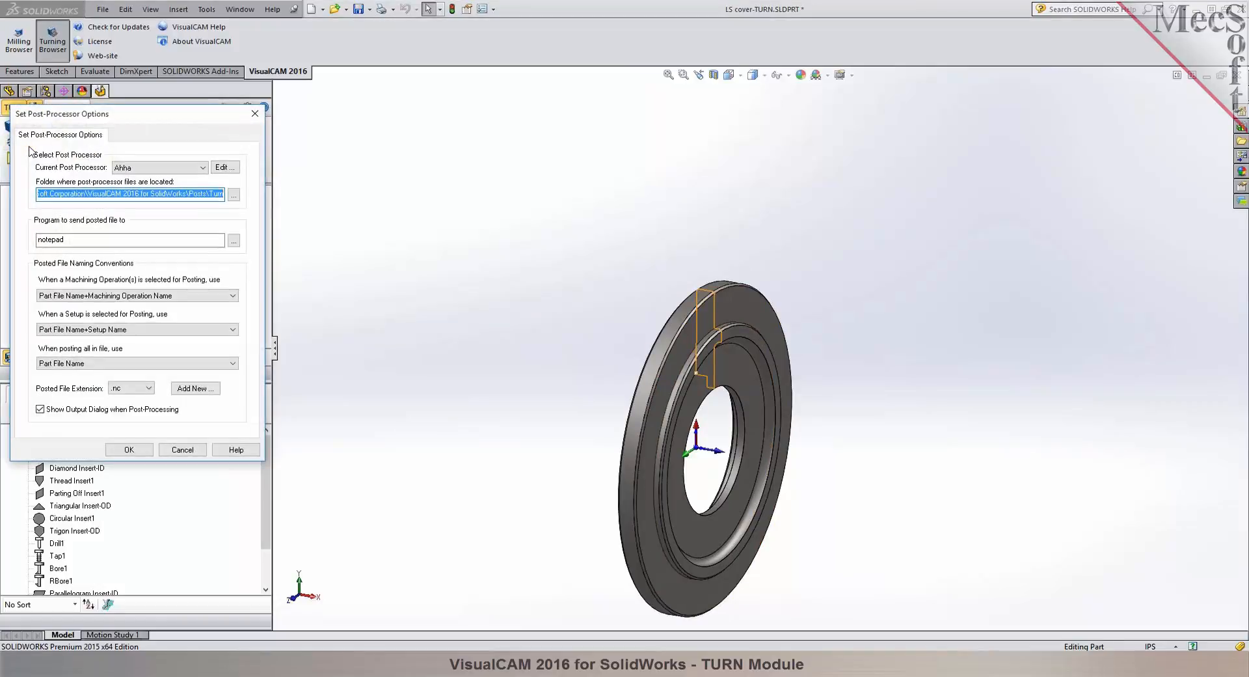
click(158, 167)
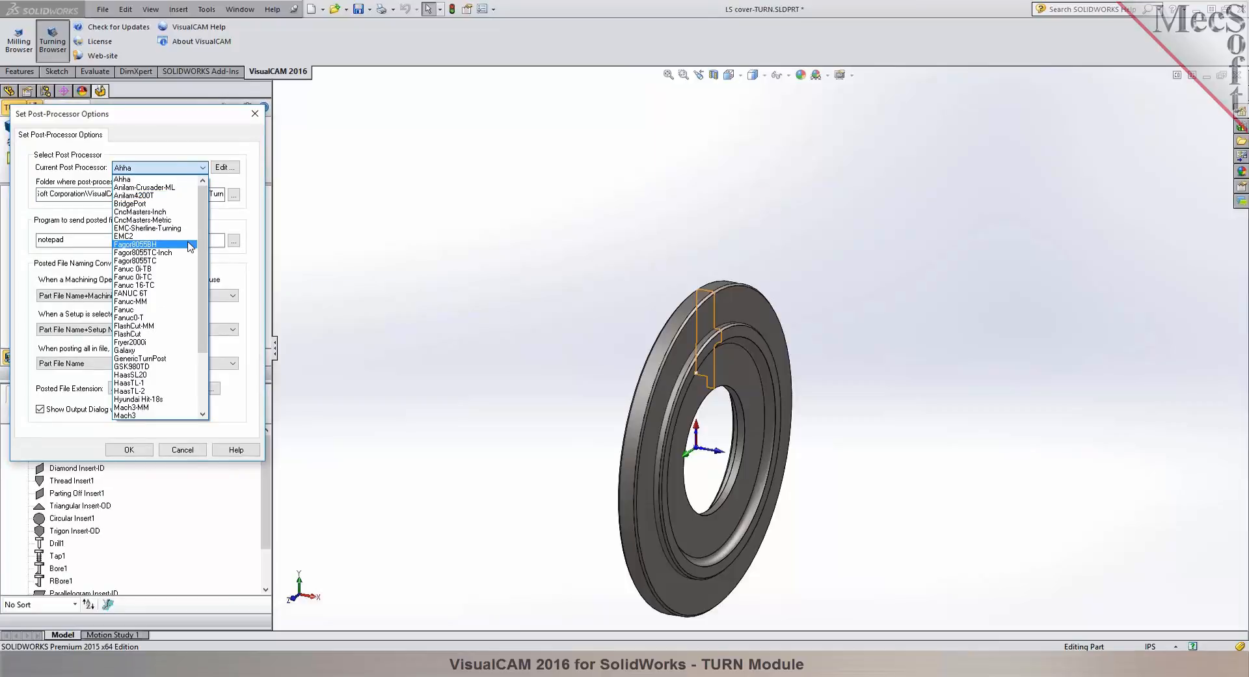
mouse_move(203, 251)
mouse_down()
mouse_move(208, 311)
mouse_move(203, 263)
mouse_up()
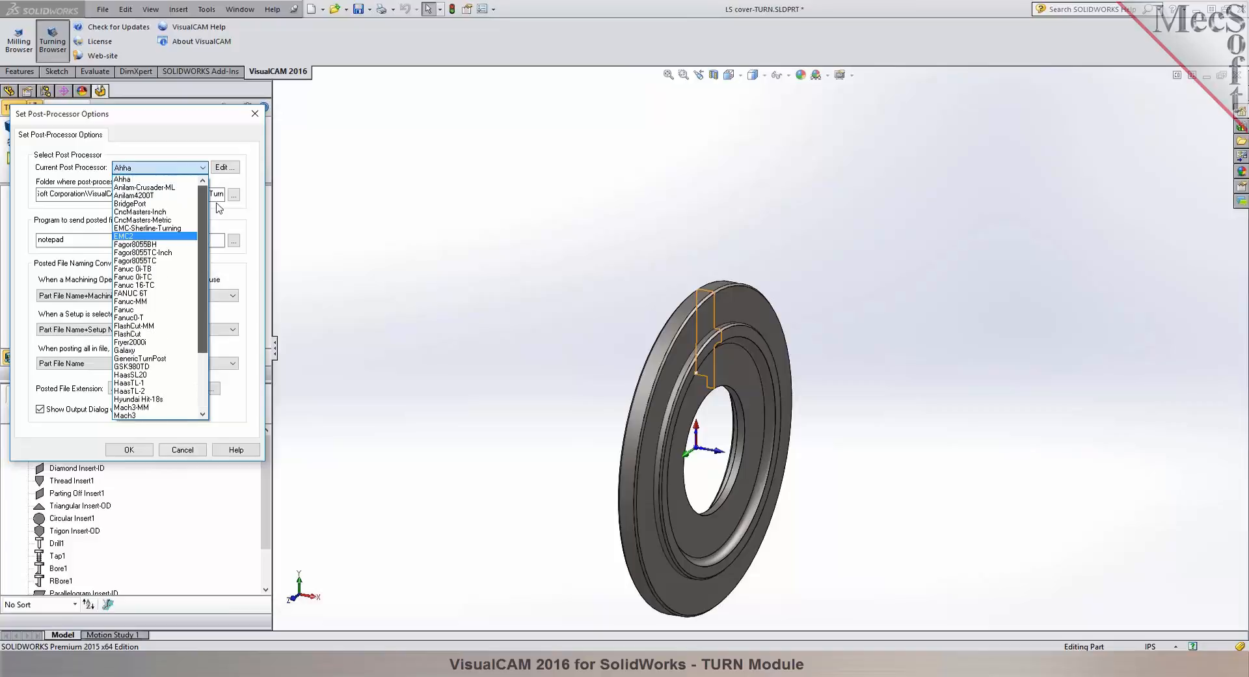
click(184, 254)
Review the Fagor8055TC-Inch definition in the Post-Processor Generator, close it, and accept the post-processor options.
click(222, 168)
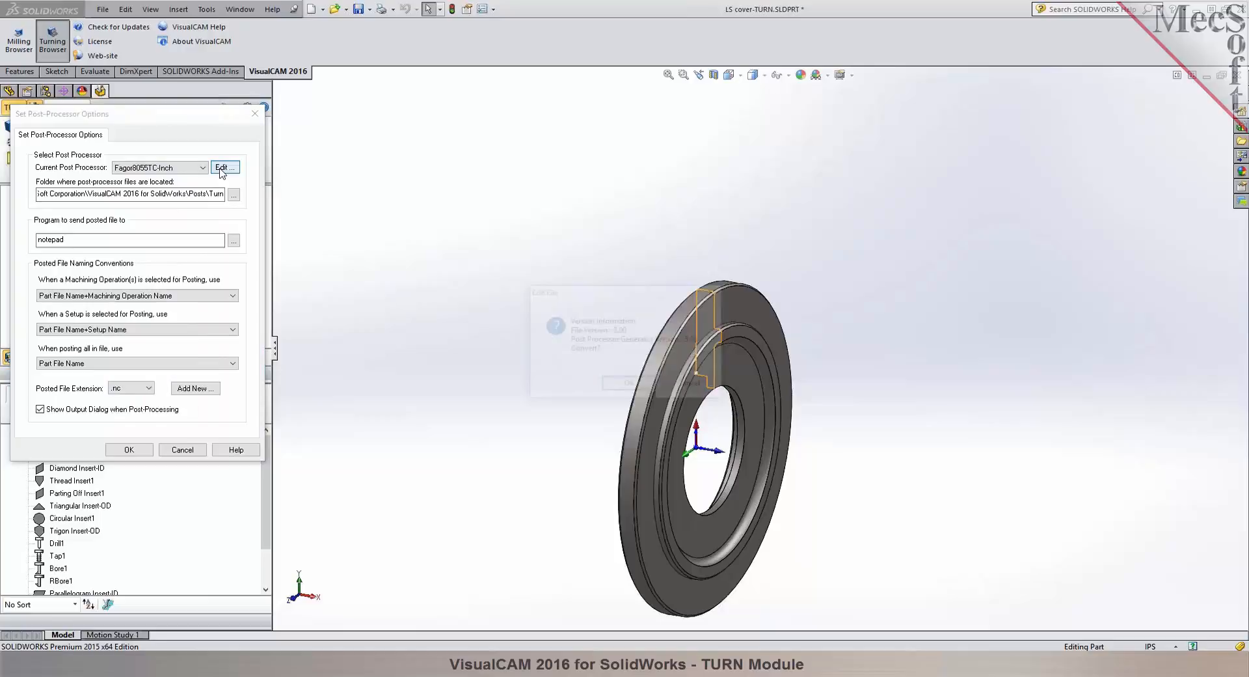
click(639, 384)
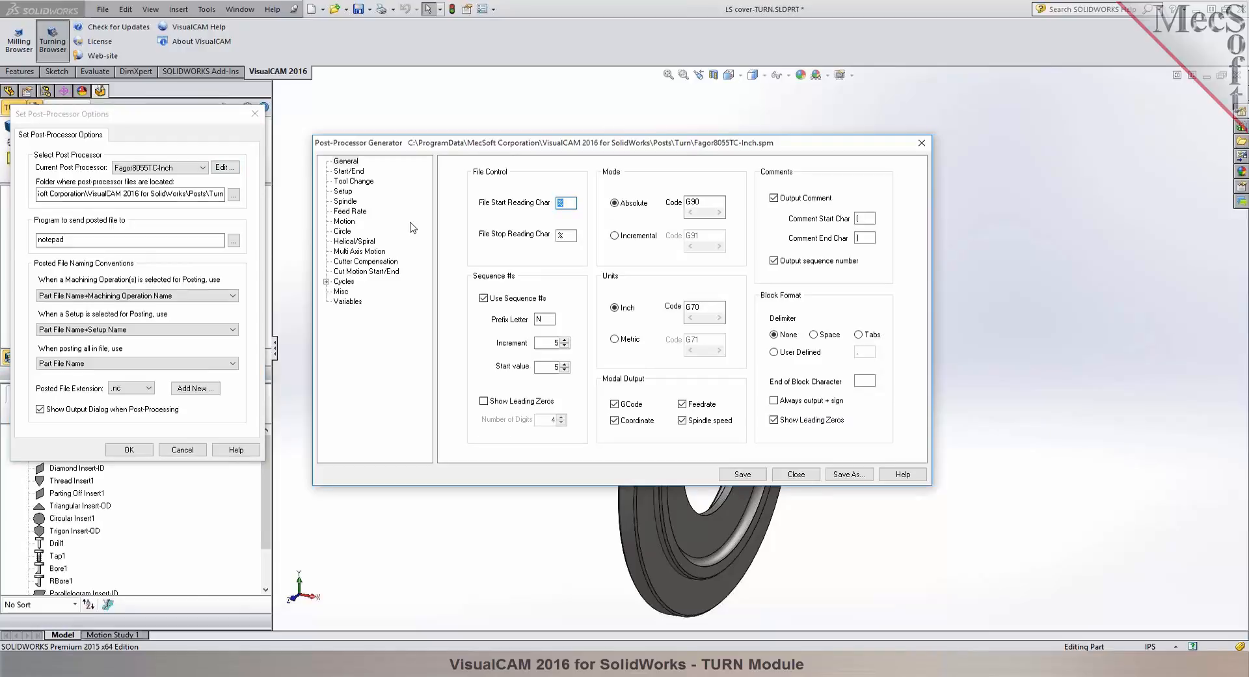
click(797, 473)
click(602, 344)
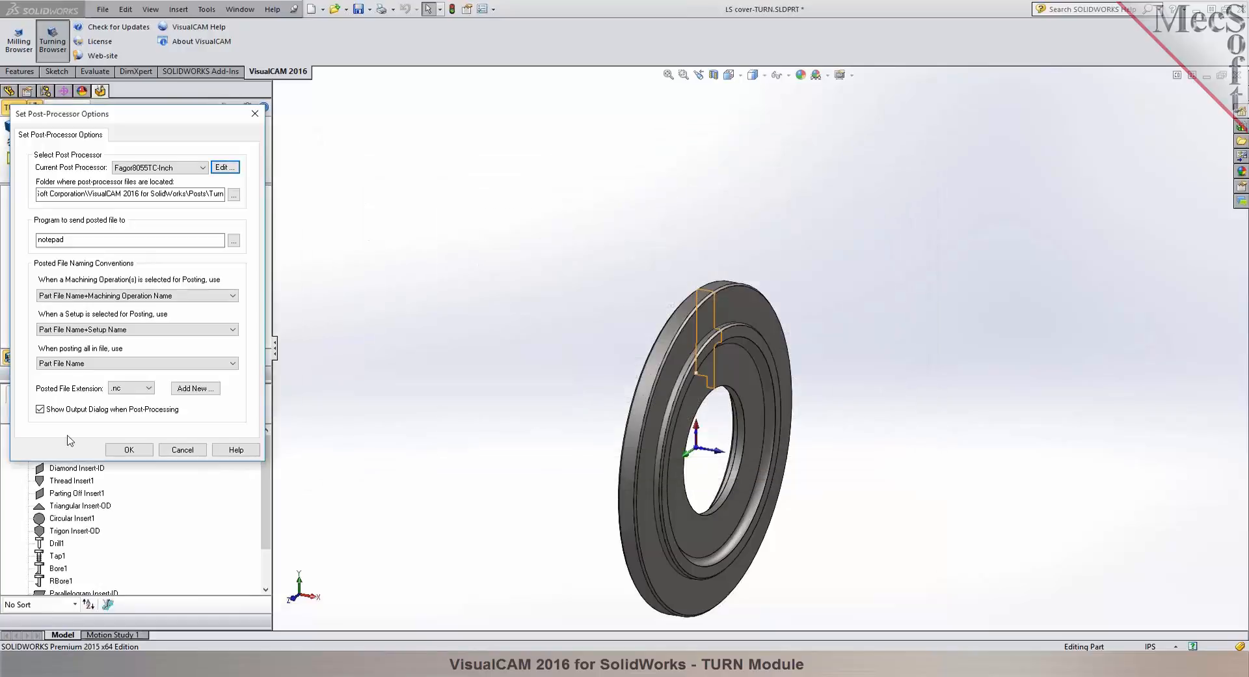
click(129, 450)
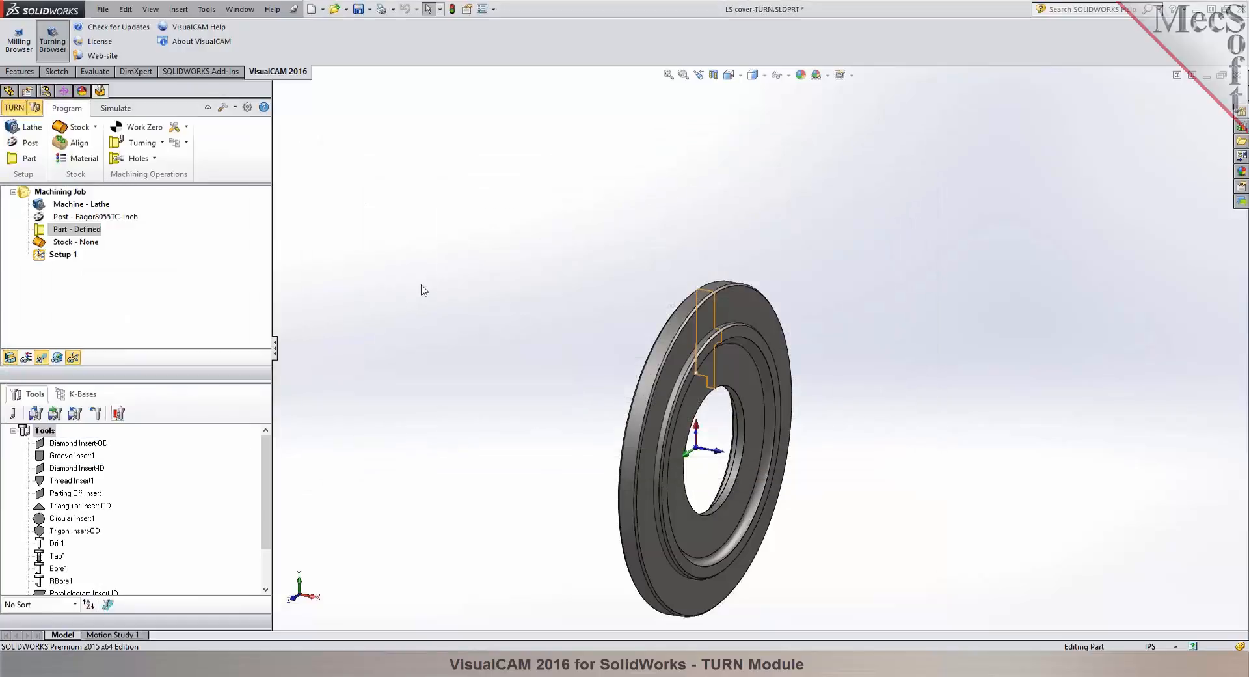
Create a cylindrical stock around the cover with outer radius 5.5 and outer length 1.
click(96, 128)
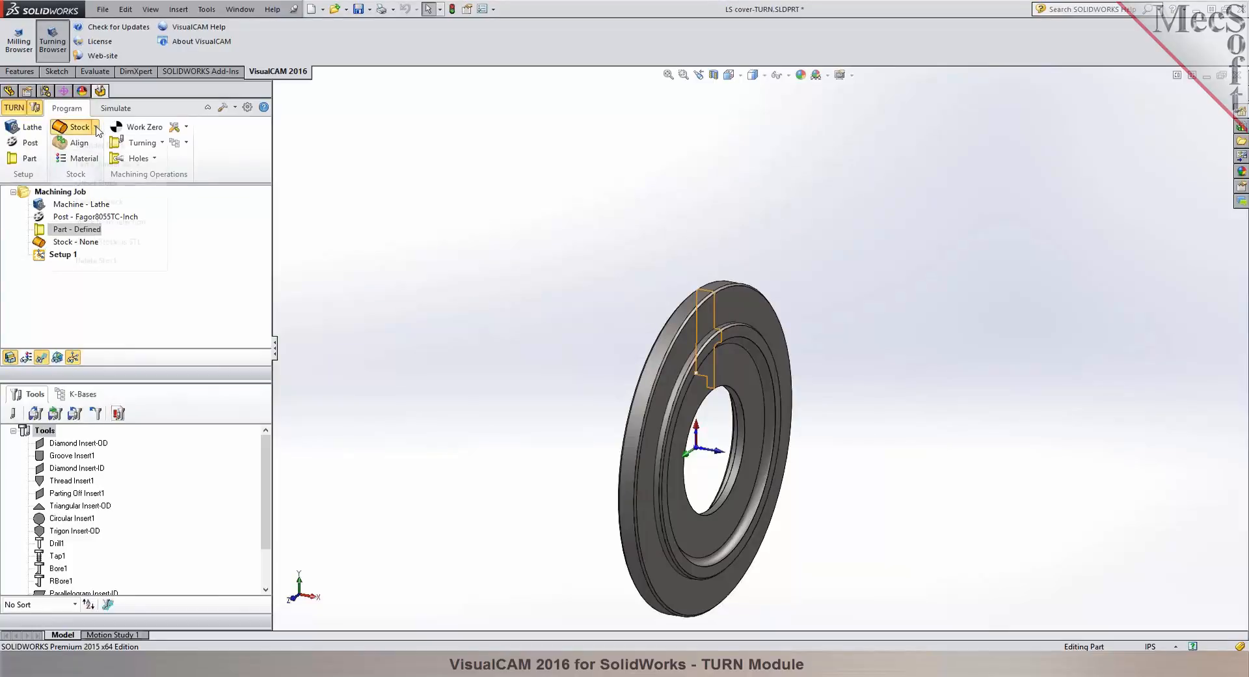
click(94, 145)
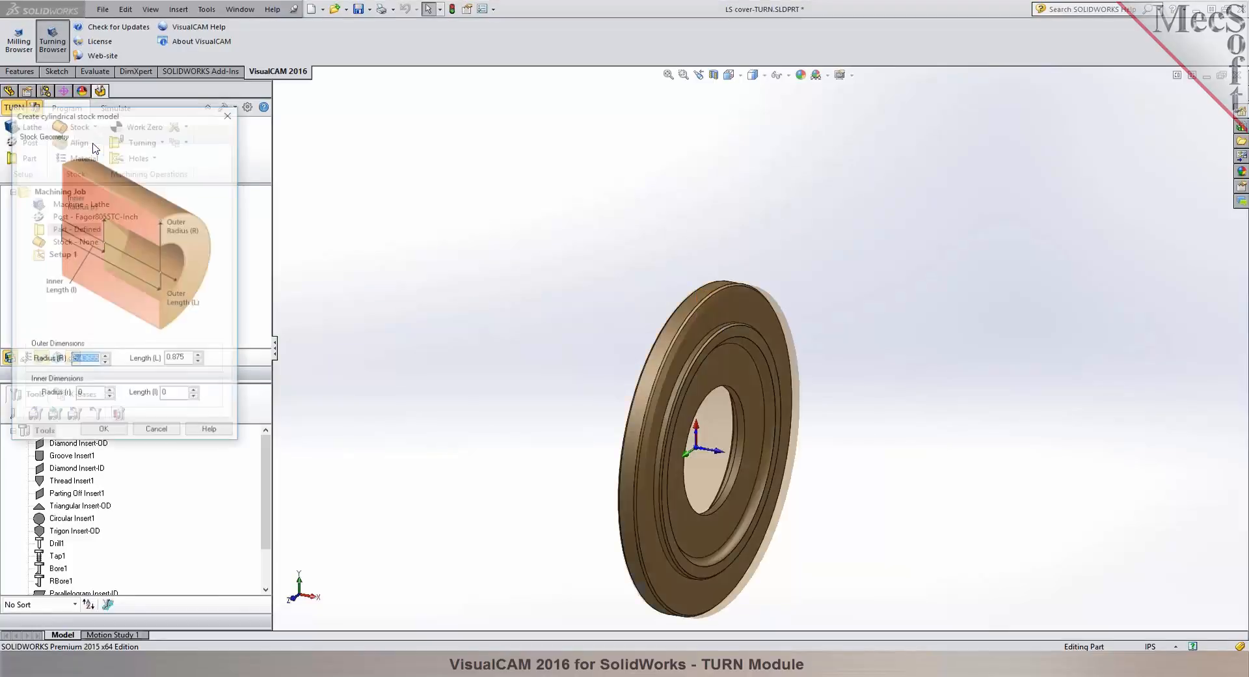
scroll(805, 424, down, 4)
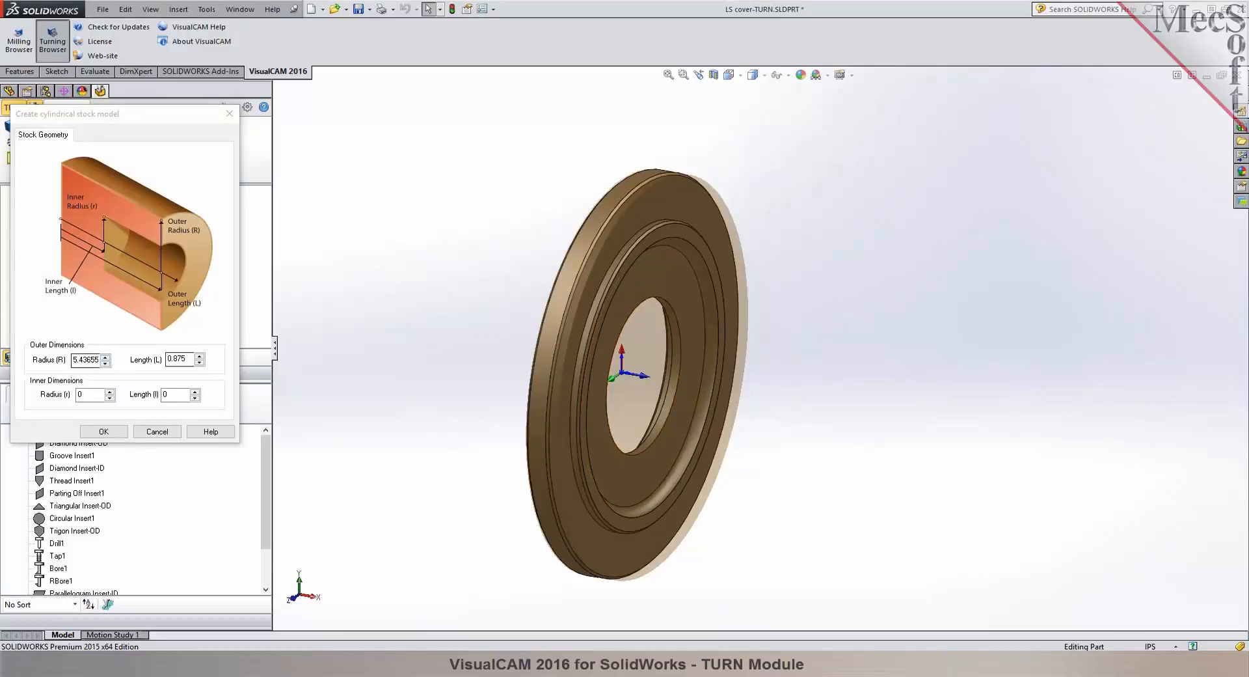
drag(77, 360, 128, 361)
text(5.5)
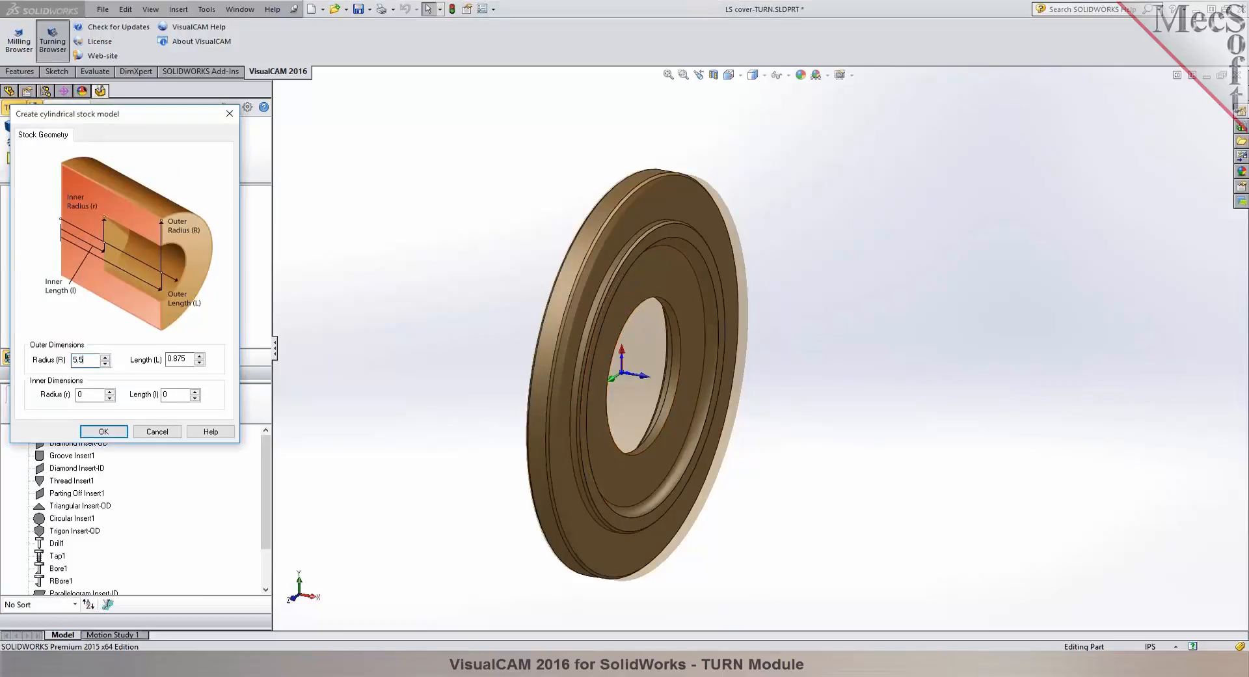
drag(188, 358, 159, 360)
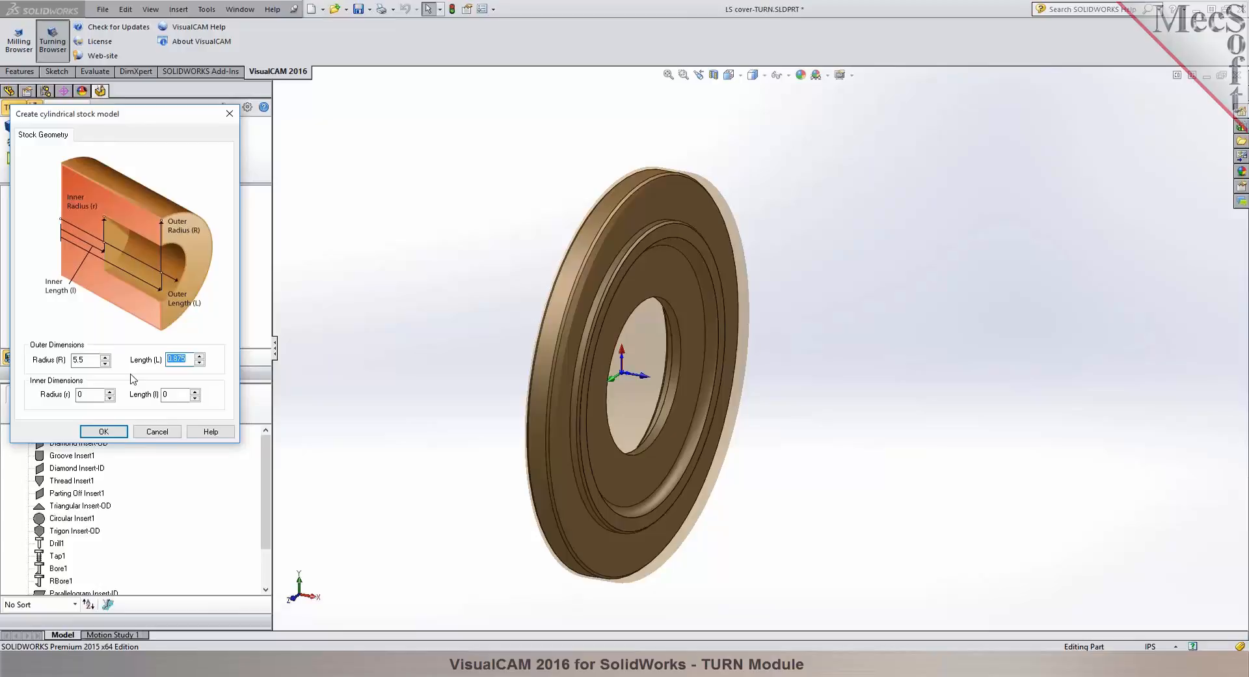
text(1)
key(Return)
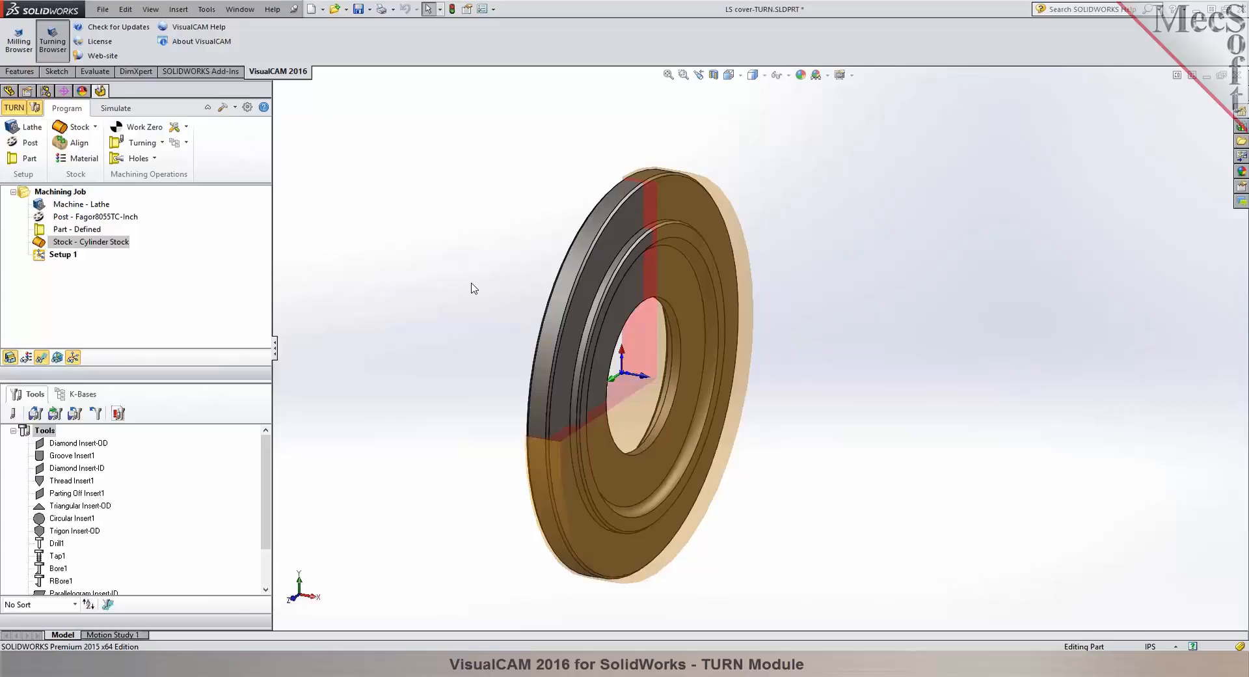
Inspect the stock in the simulation view with the part hidden, switching the display mode to Full and back to 3 Quarter.
click(117, 109)
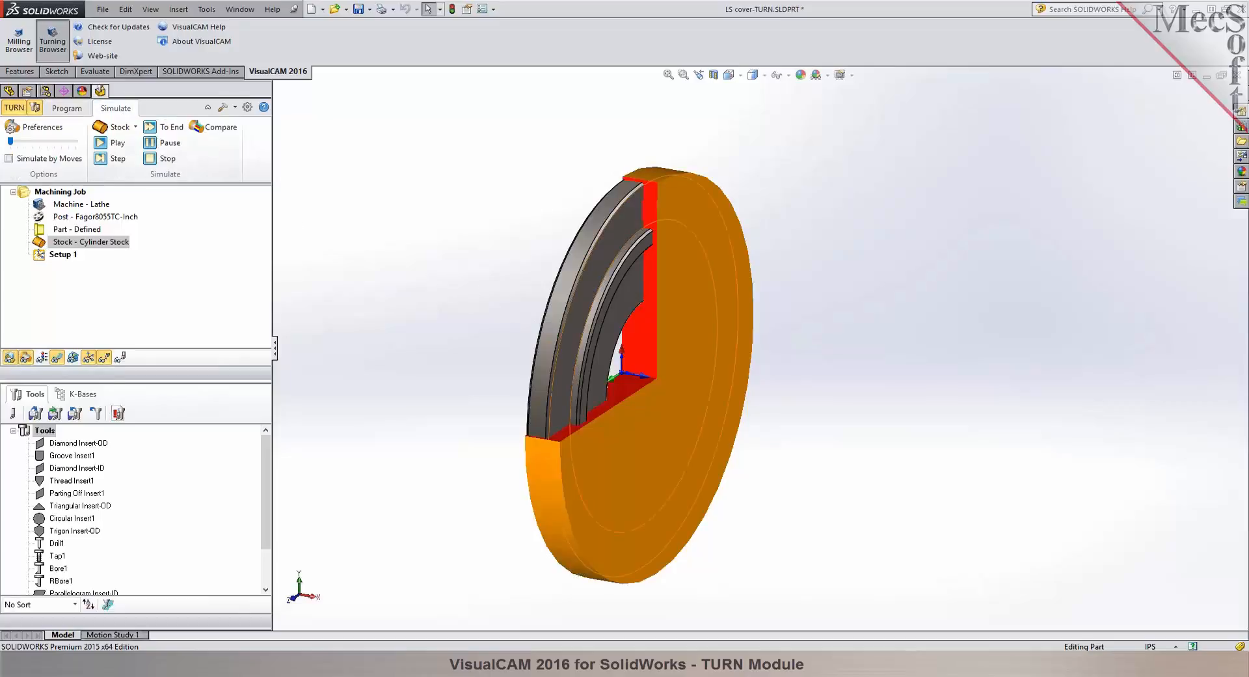
click(109, 358)
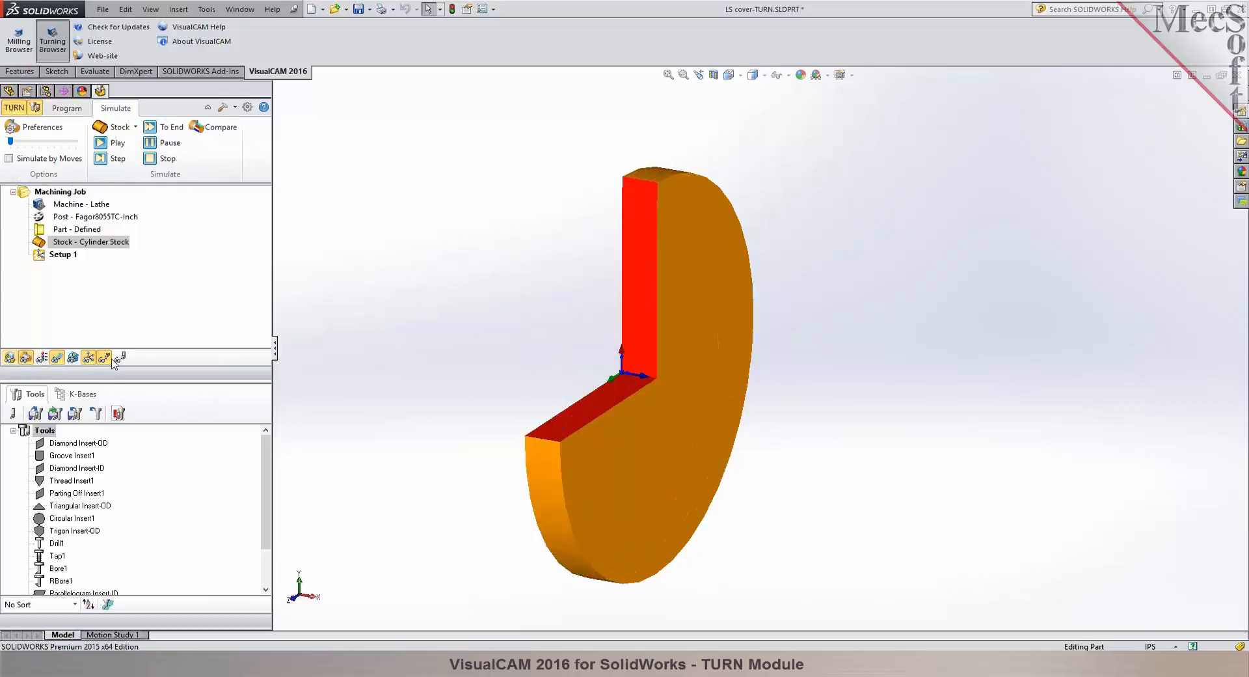
click(26, 127)
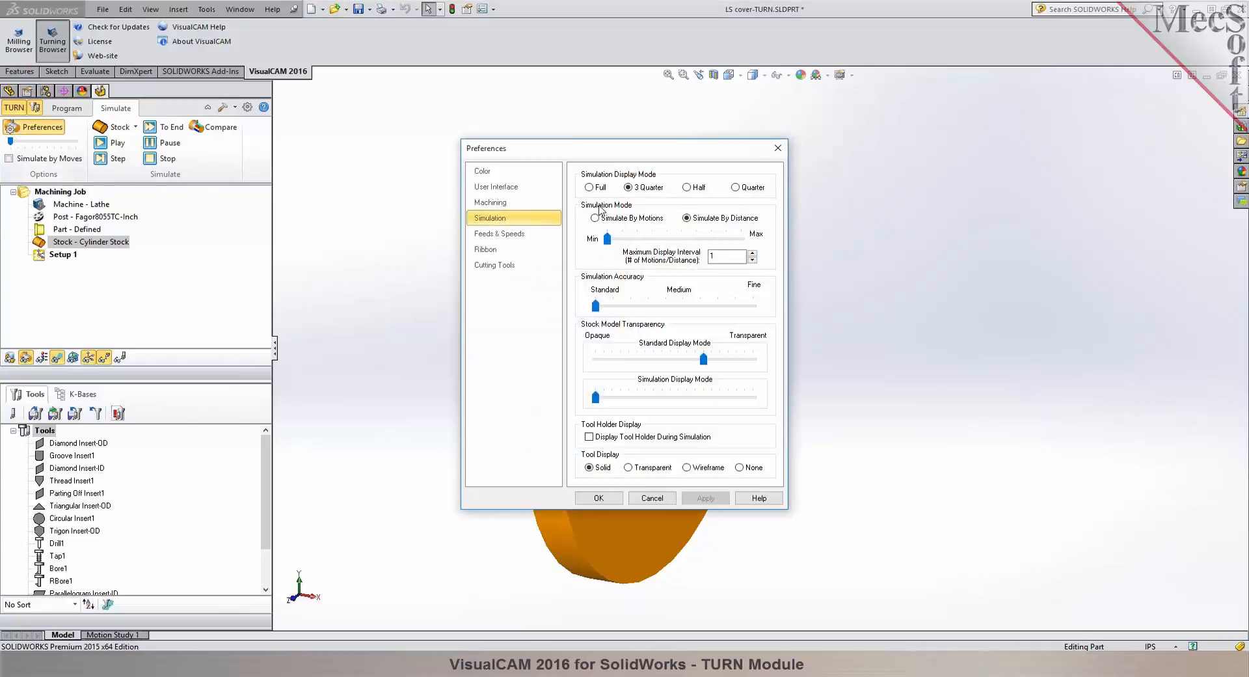
click(599, 498)
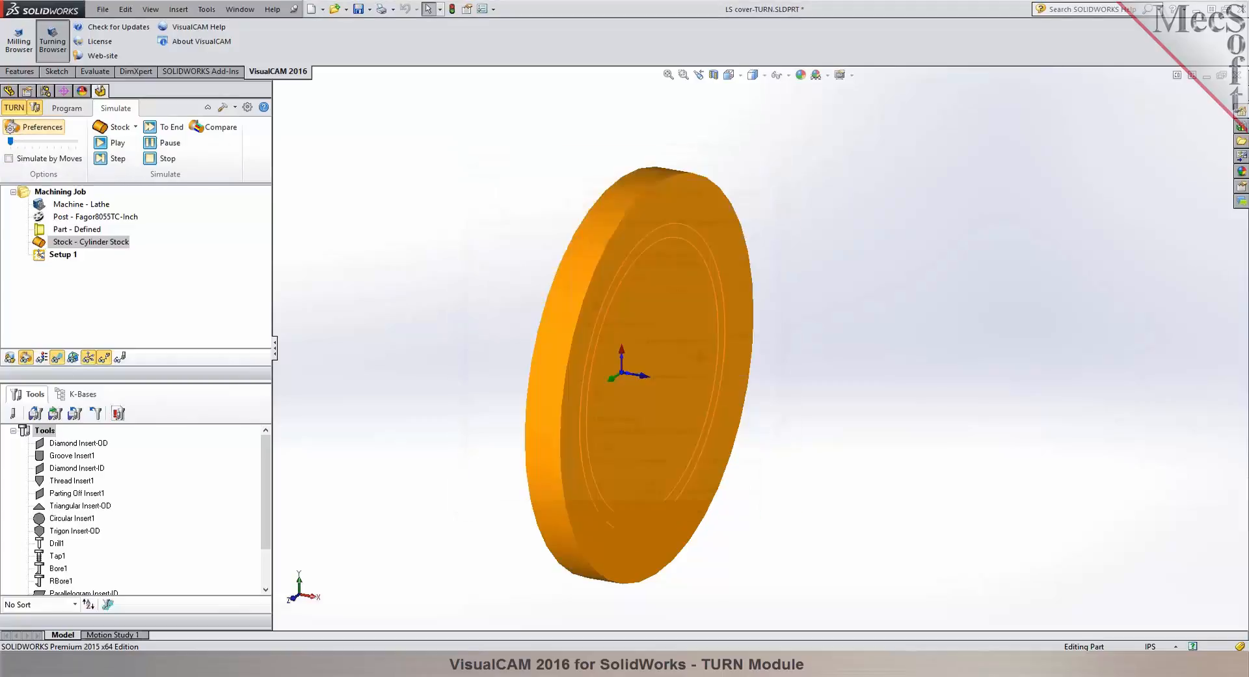
click(42, 128)
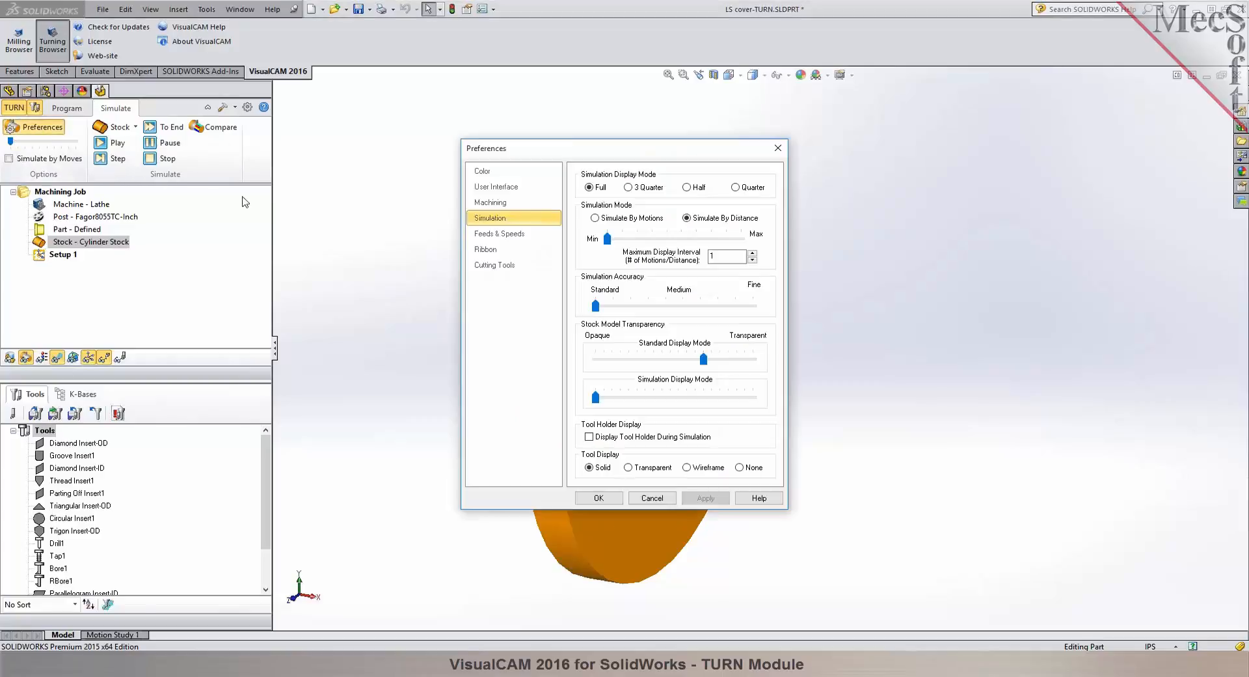
click(648, 190)
click(599, 497)
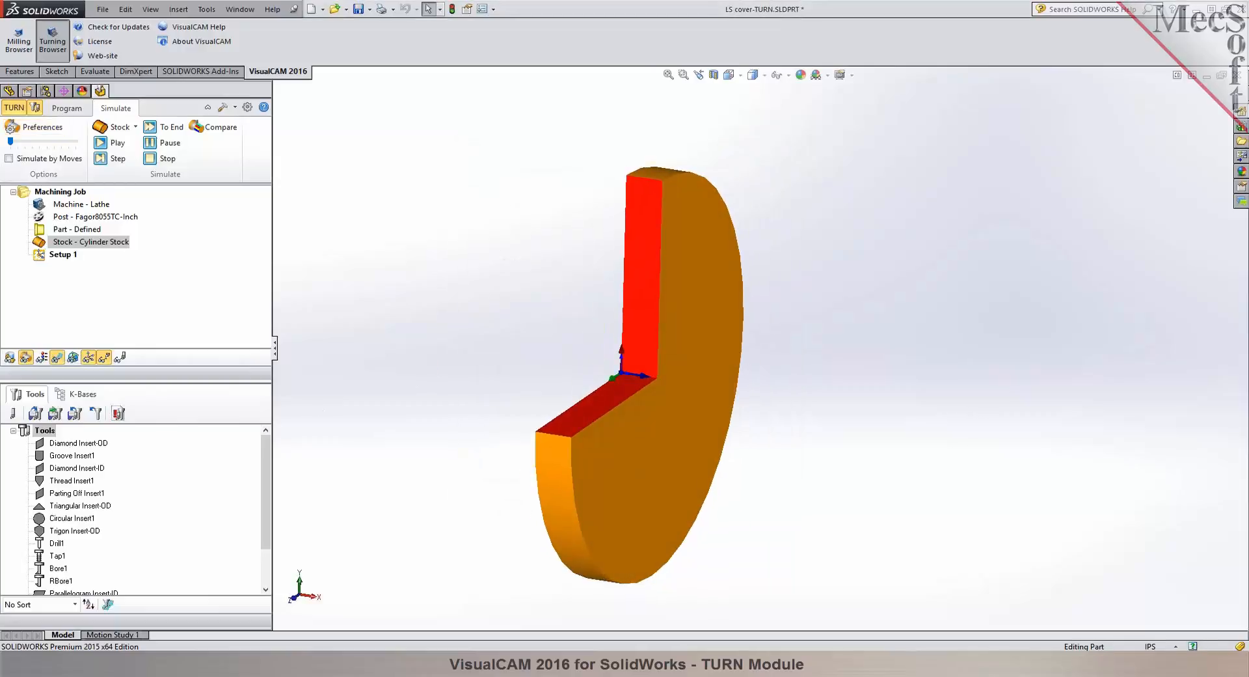
scroll(631, 407, down, 1)
Align the cylinder stock about the part with the Z alignment set to Right.
click(70, 109)
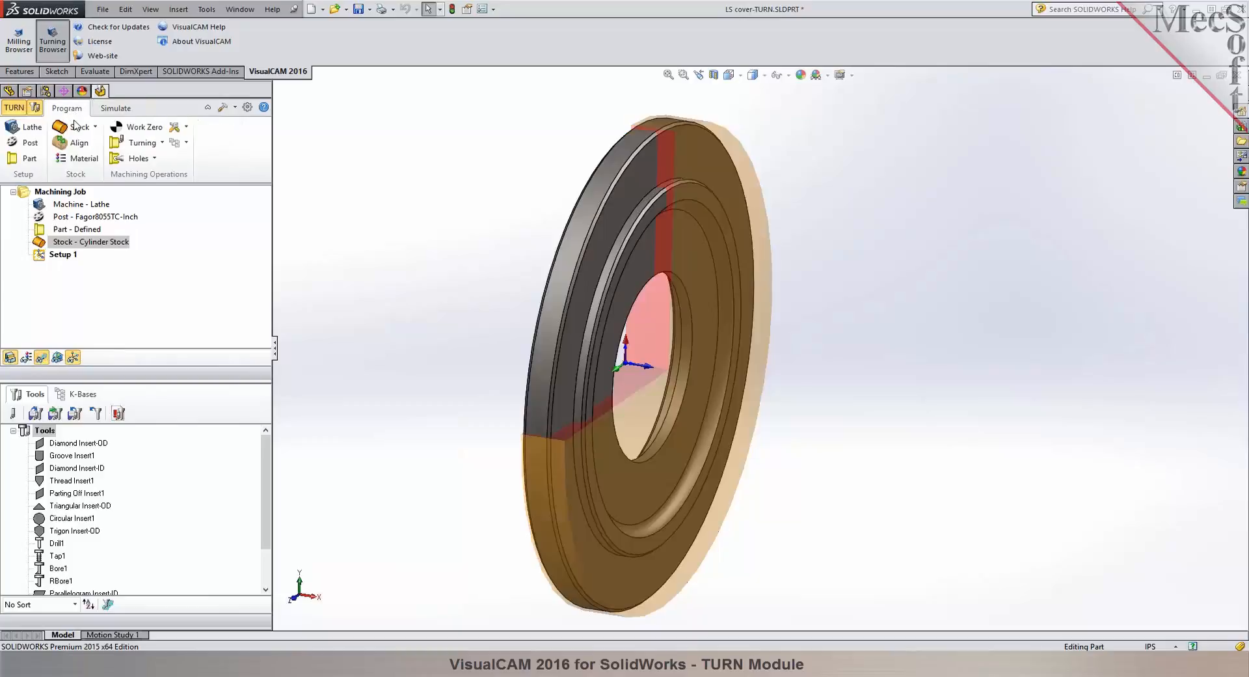
click(80, 145)
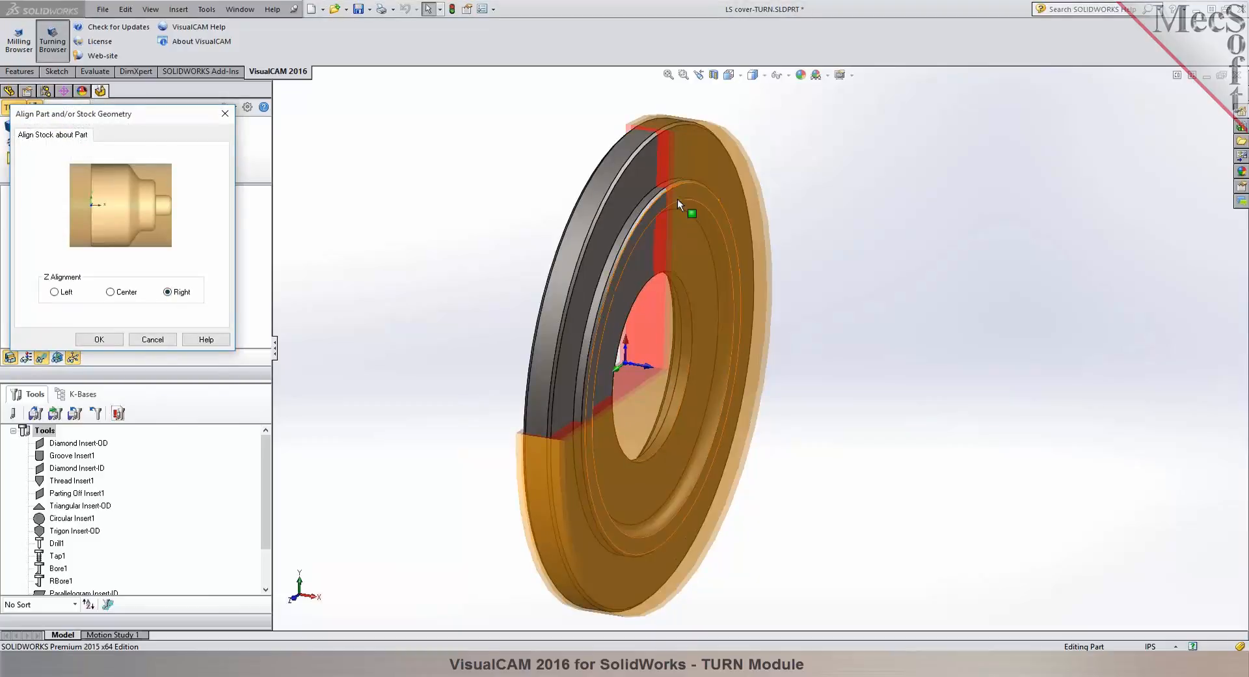
click(112, 341)
mouse_move(502, 196)
middle_down()
mouse_move(531, 202)
mouse_move(502, 201)
middle_up()
Set the stock material to STEEL - 1030 - 200 BHN.
click(77, 158)
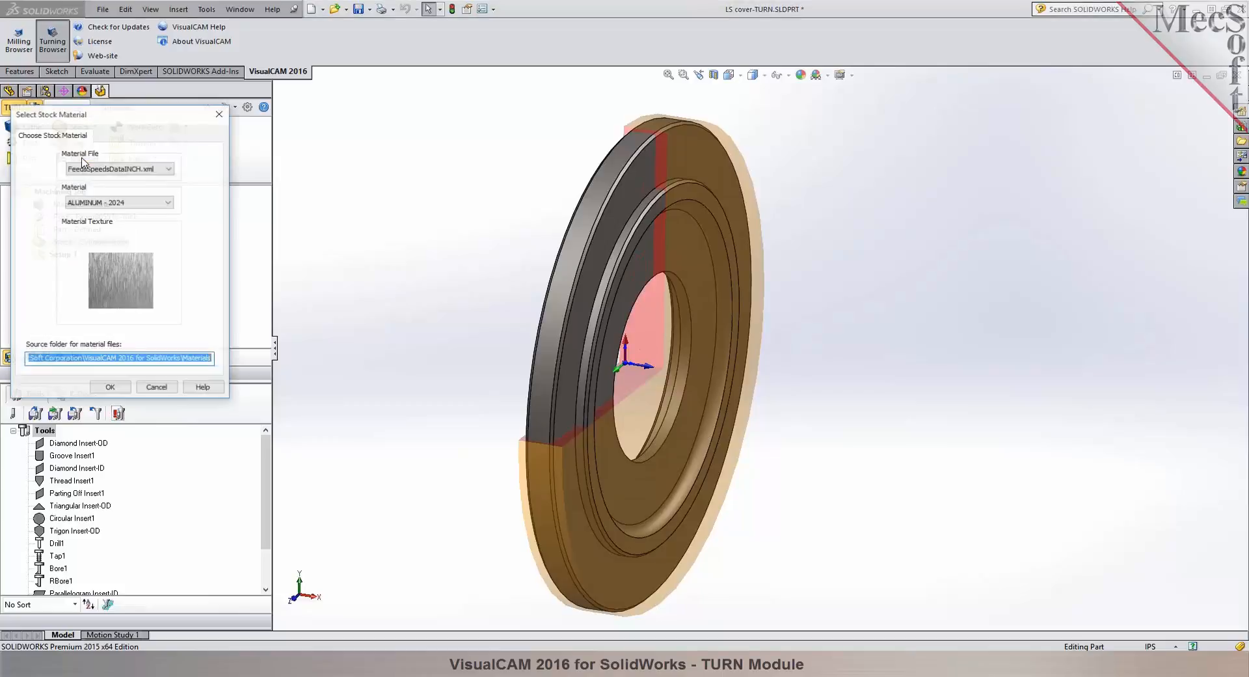
click(100, 207)
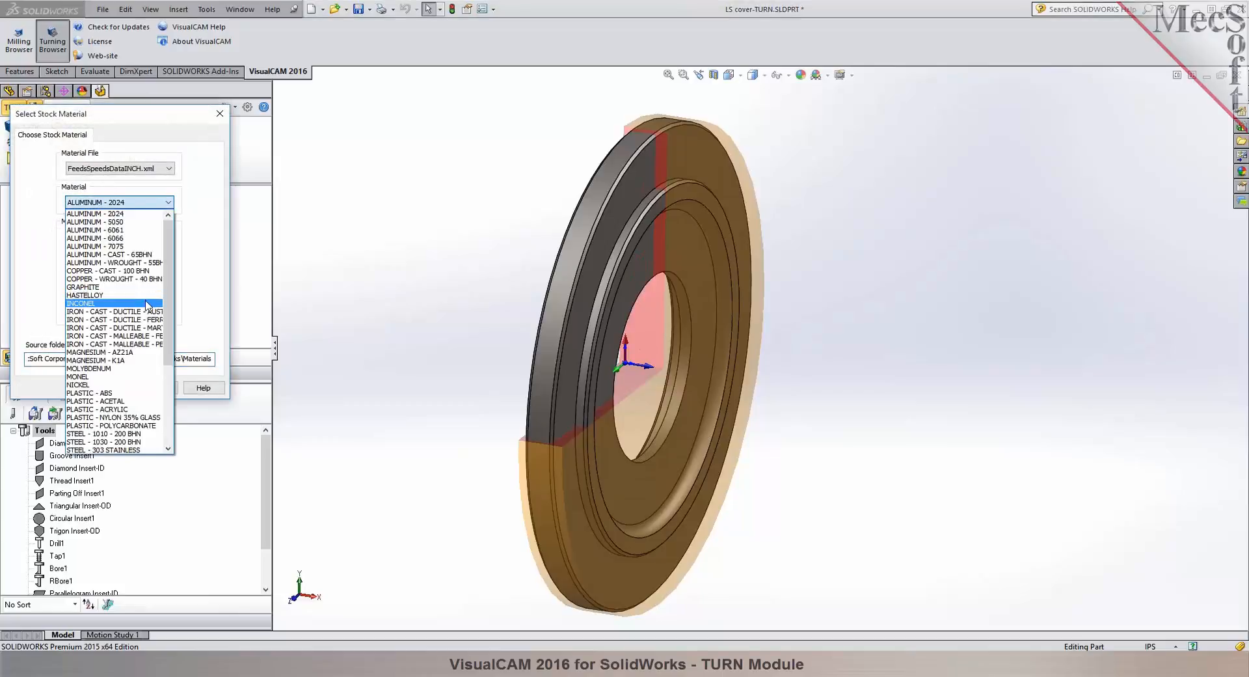
scroll(153, 343, down, 1)
scroll(152, 343, down, 3)
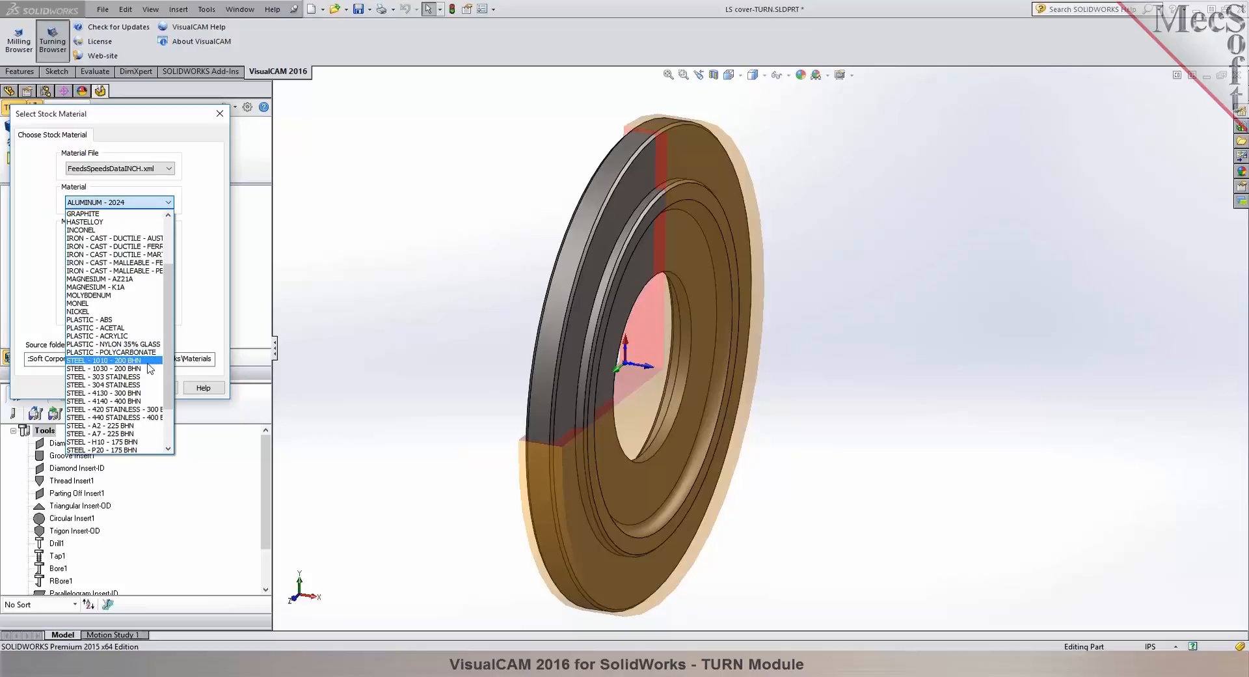
click(148, 363)
click(120, 389)
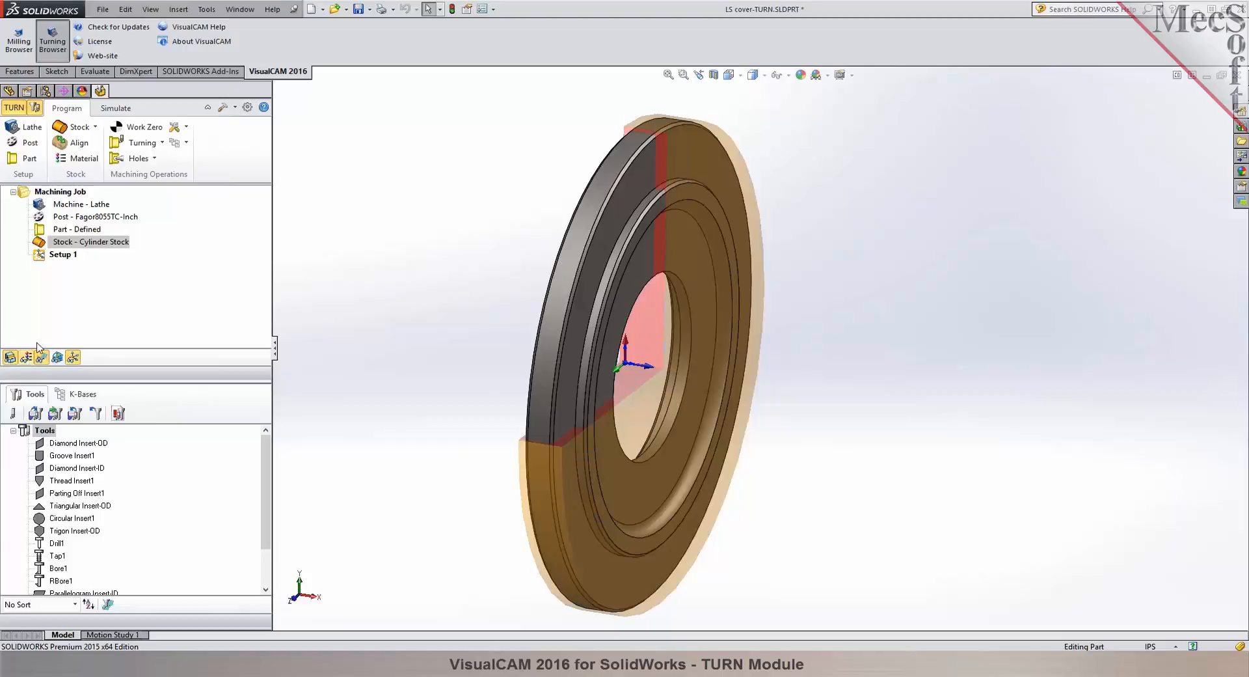
Generate the work zero at the stock box's Right Most face and save the part file.
click(142, 129)
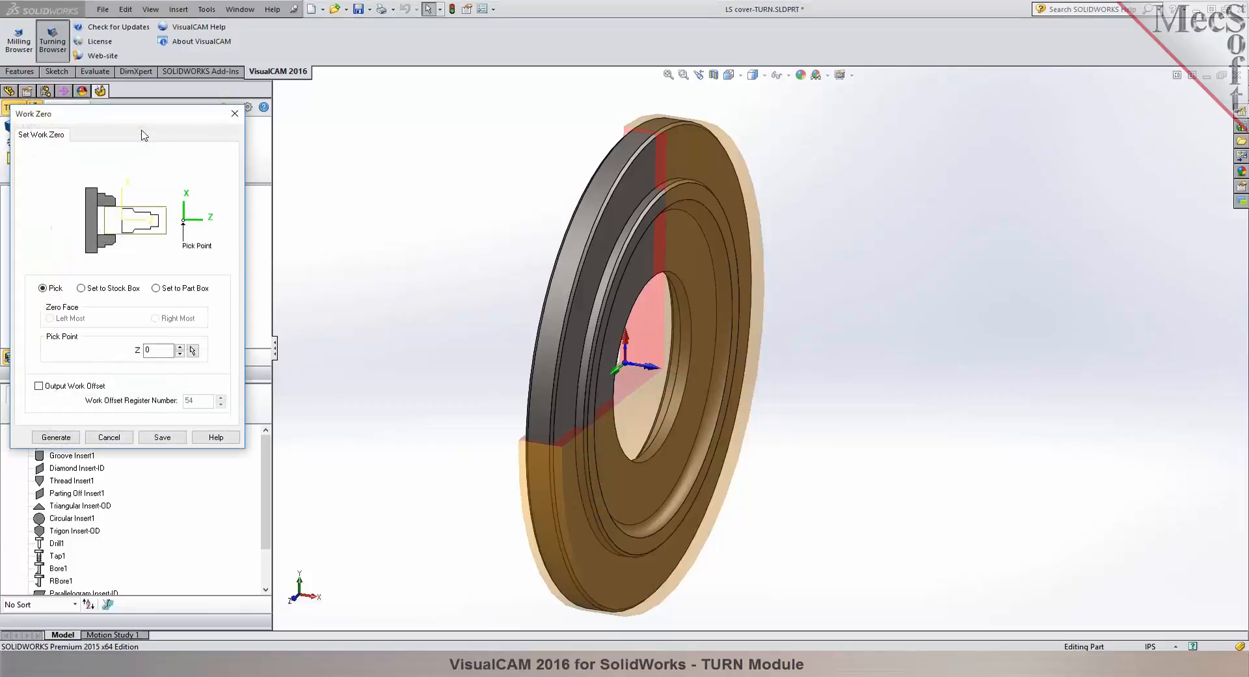
click(81, 288)
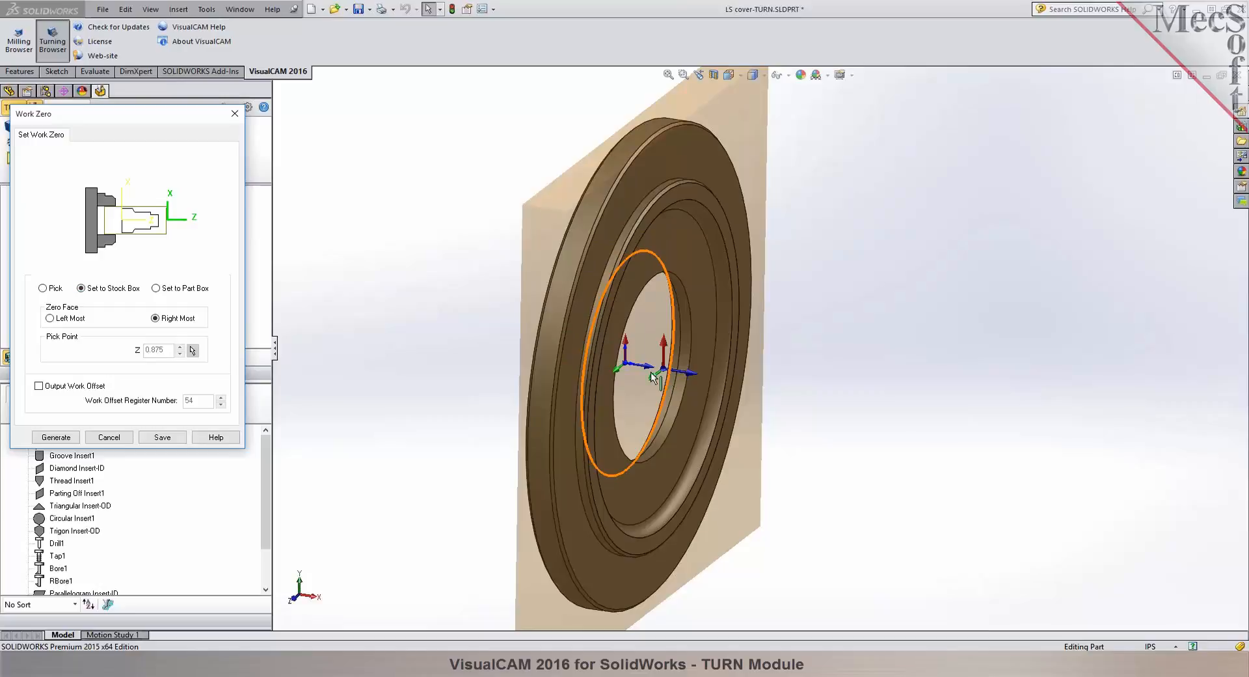
click(47, 440)
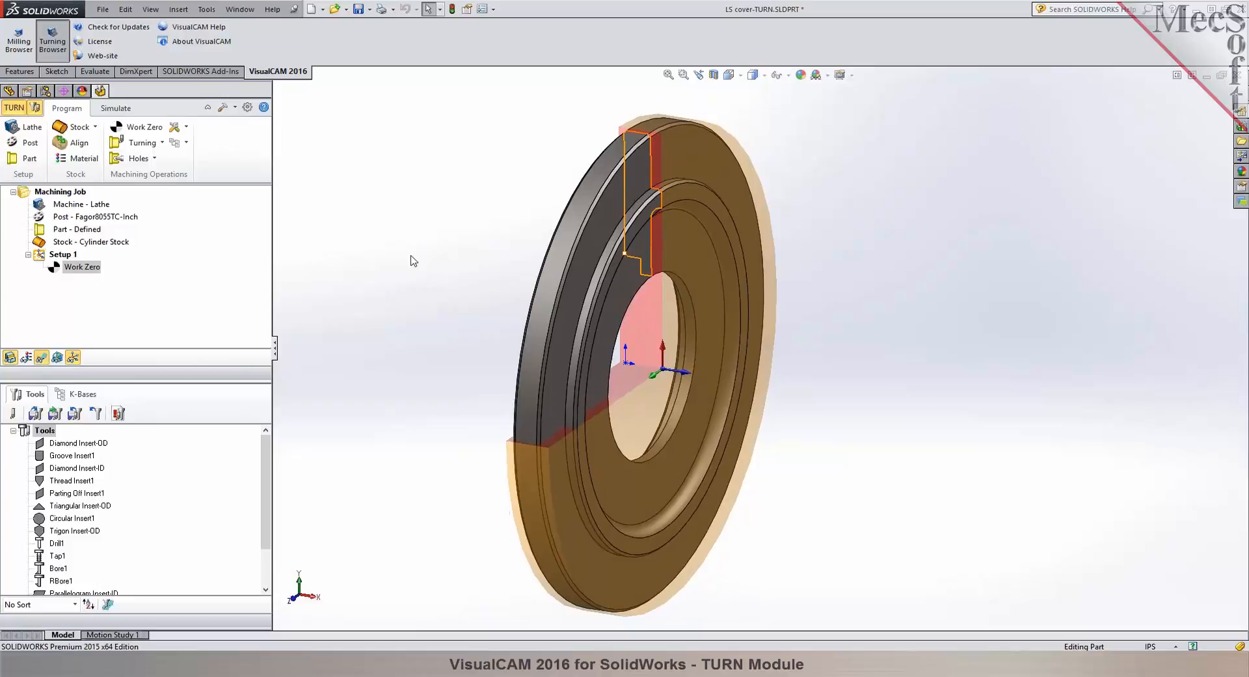
click(358, 11)
Start a Turn Roughing operation and open its Diamond Insert-OD tool for editing.
click(163, 142)
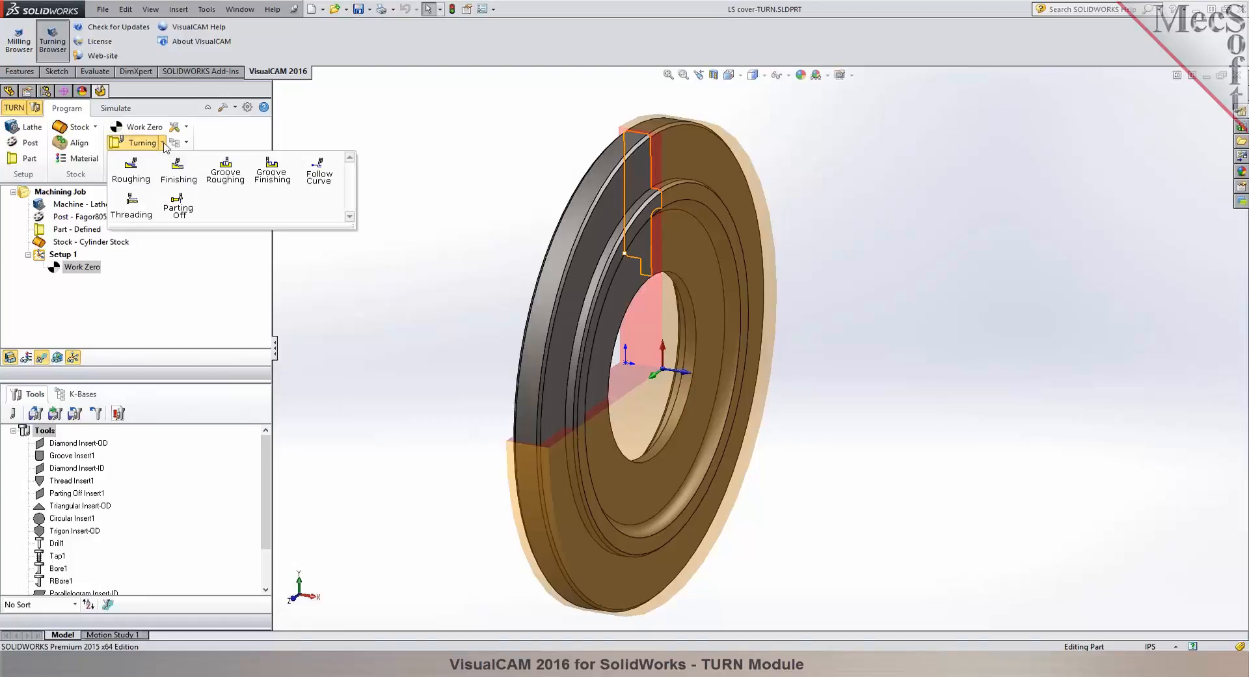
click(130, 170)
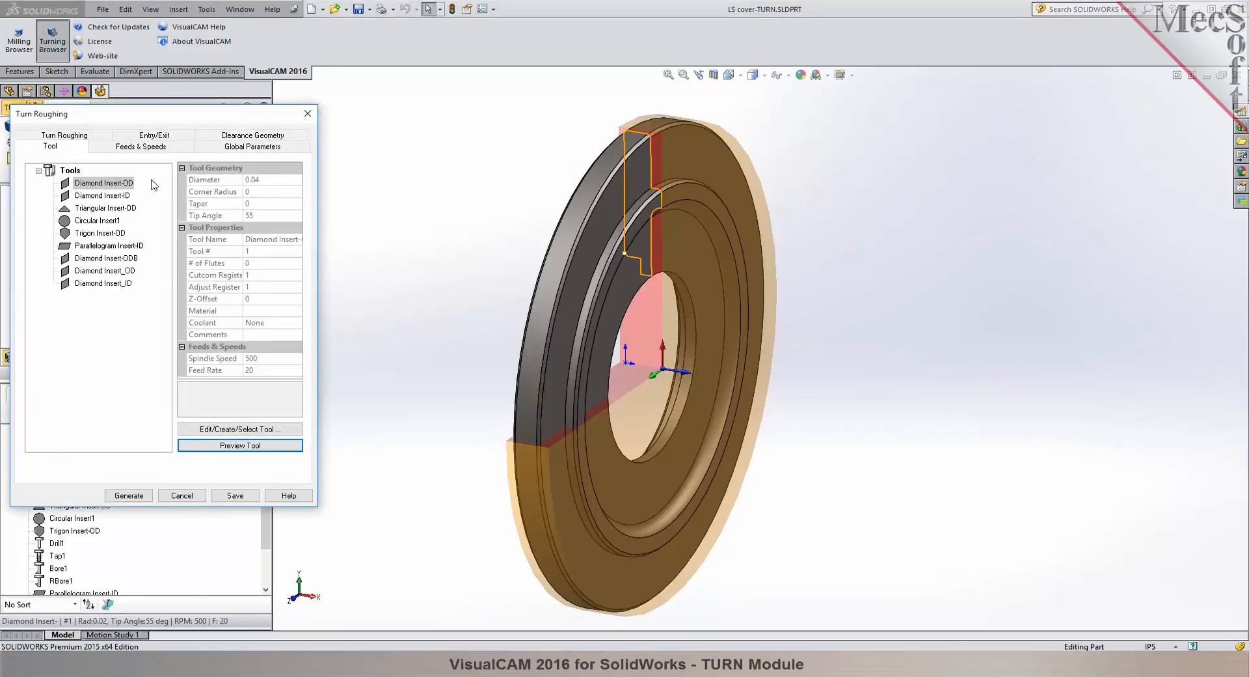
double_click(70, 185)
drag(98, 148, 269, 142)
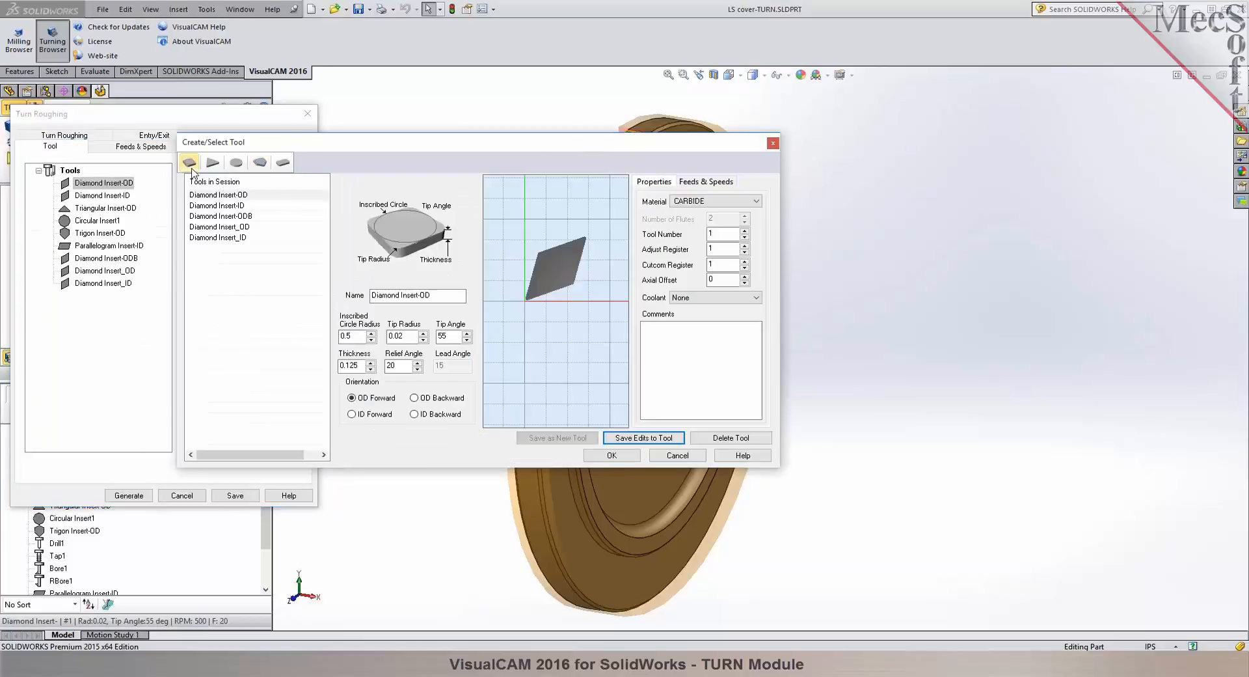
Look through the triangular, circular, trigon and parallelogram insert definitions and return to Diamond Insert-OD.
click(212, 162)
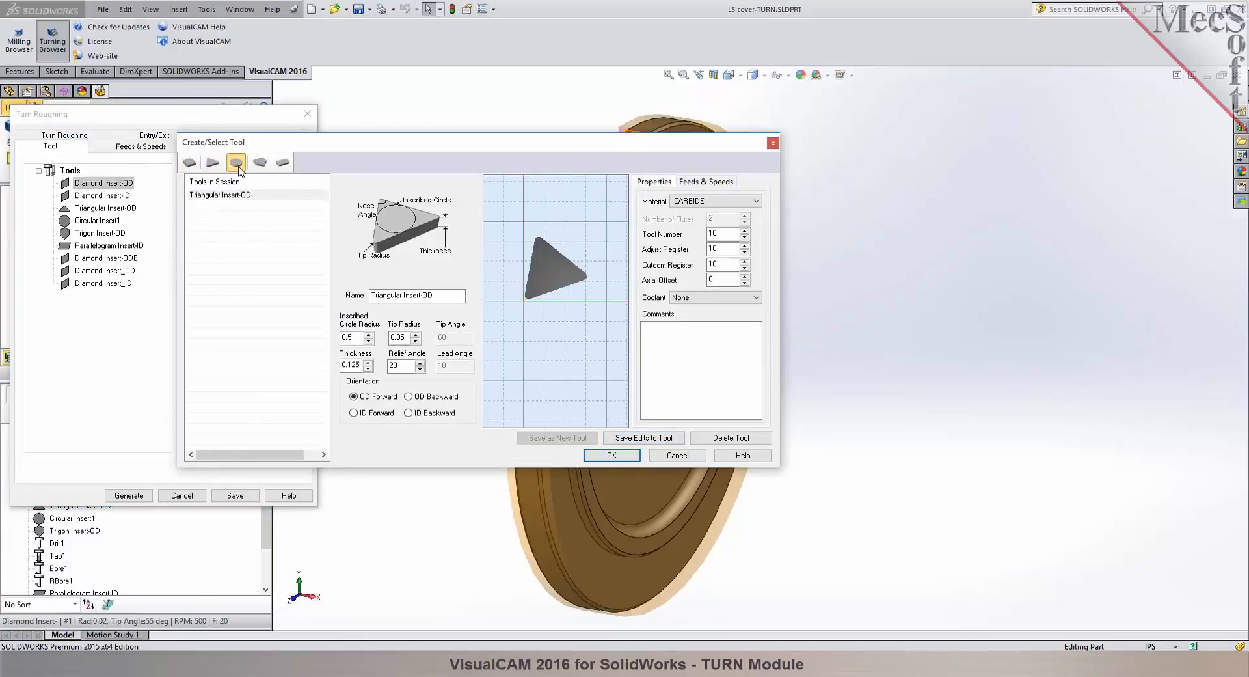
click(239, 166)
click(260, 164)
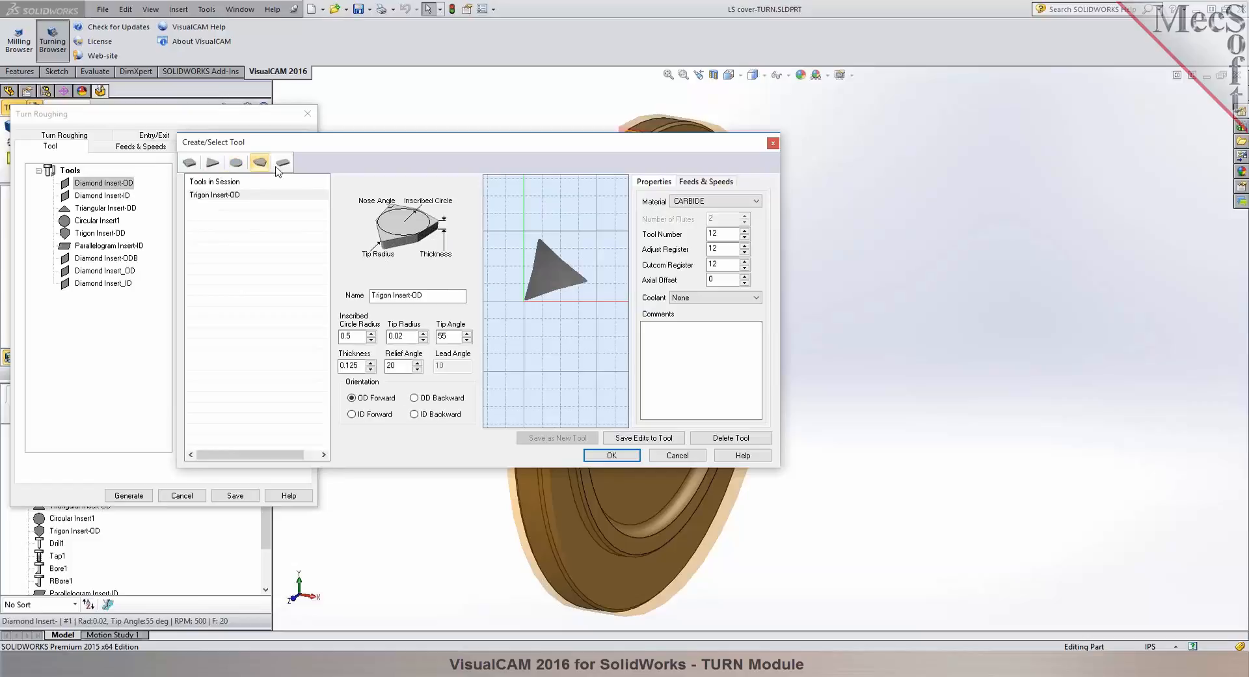
click(277, 166)
click(190, 167)
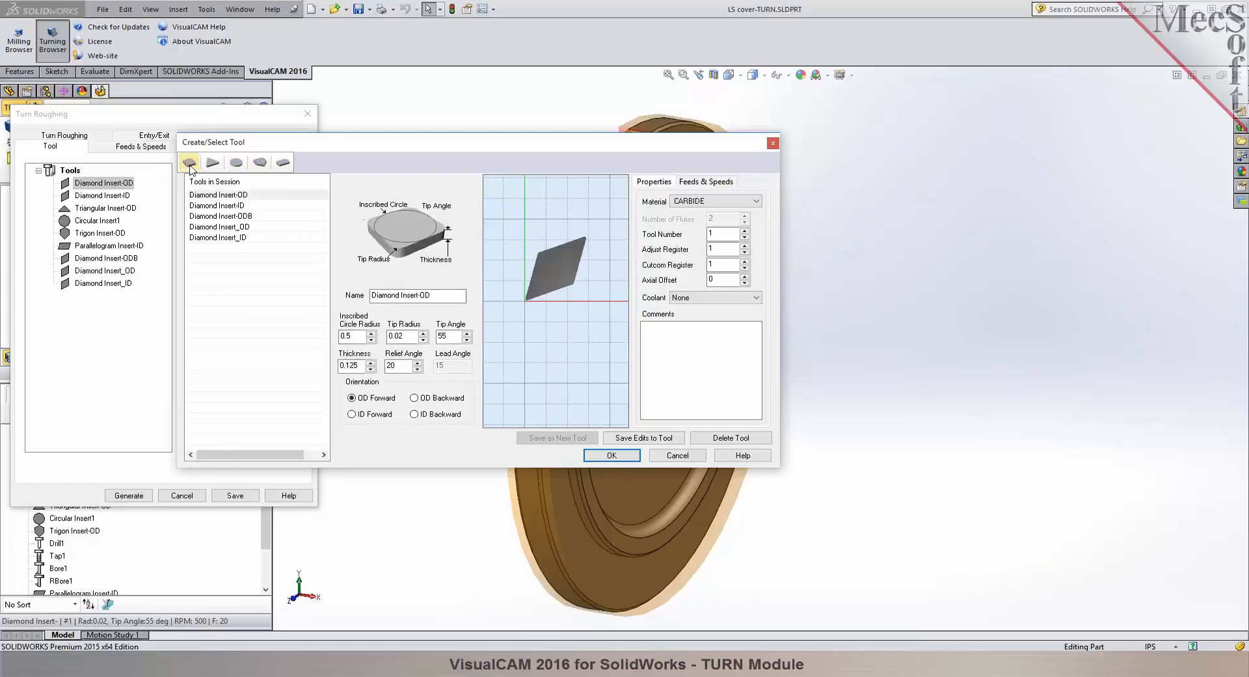
click(212, 196)
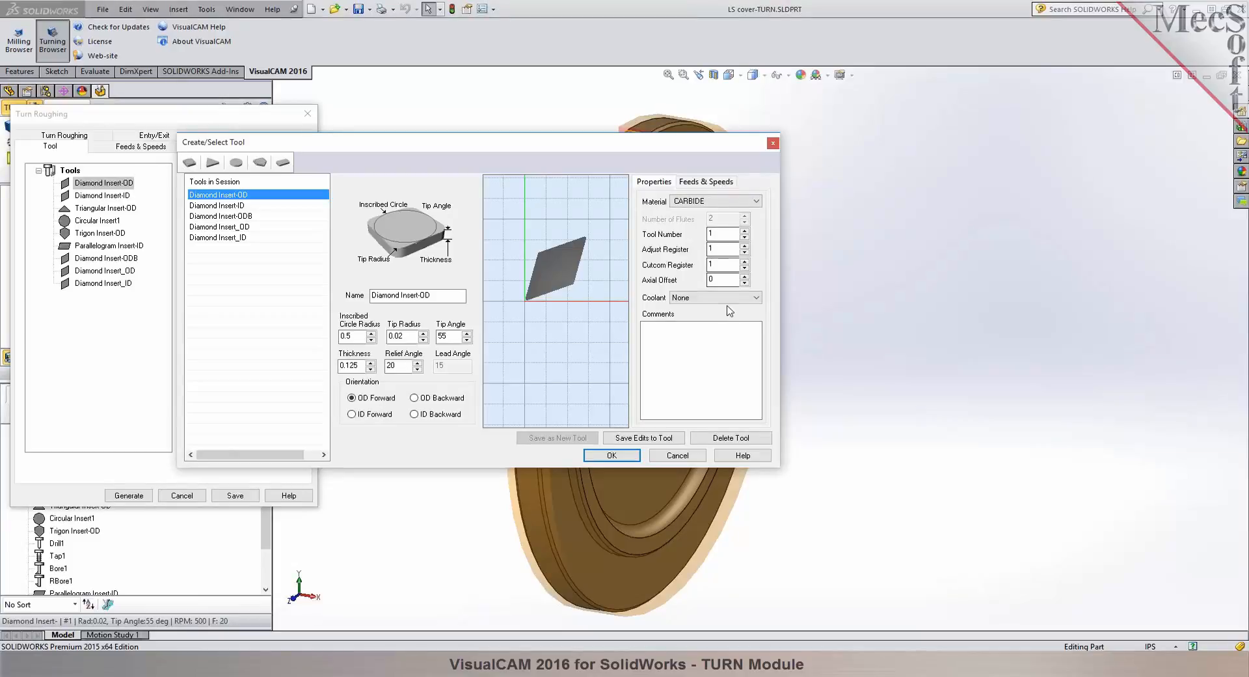
Review Diamond Insert-OD's feeds and speeds, dismiss the feeds table for the stock material, and accept the tool.
click(714, 182)
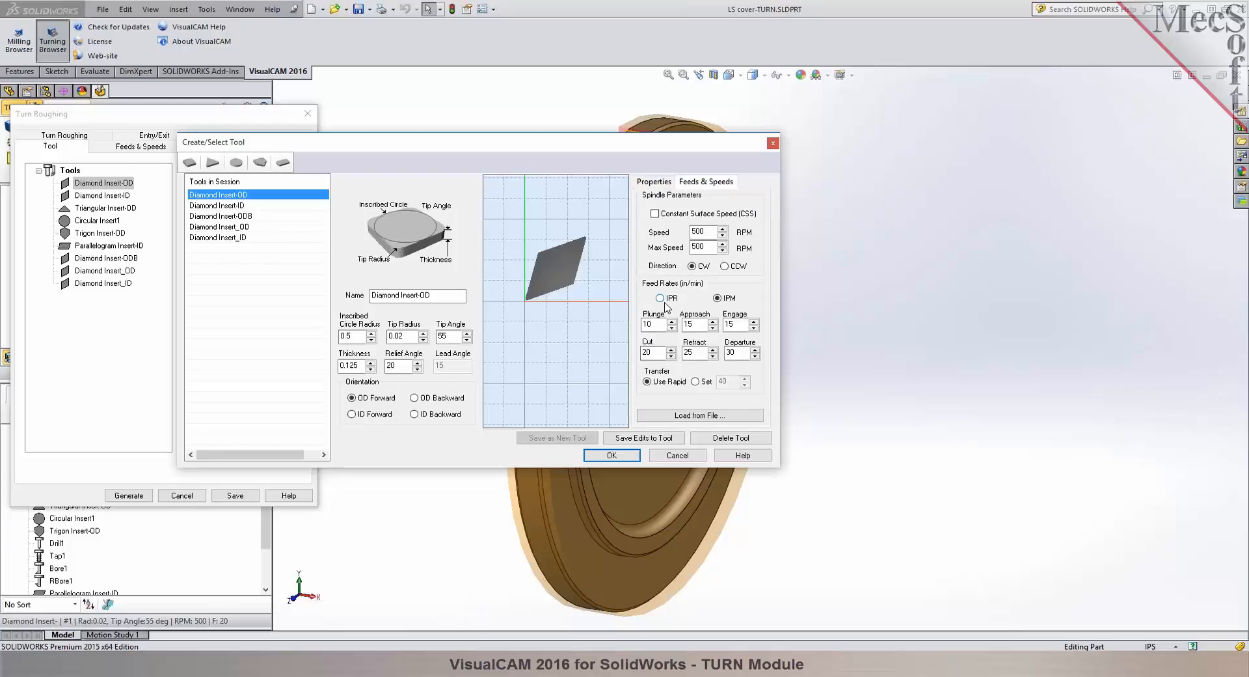
click(695, 417)
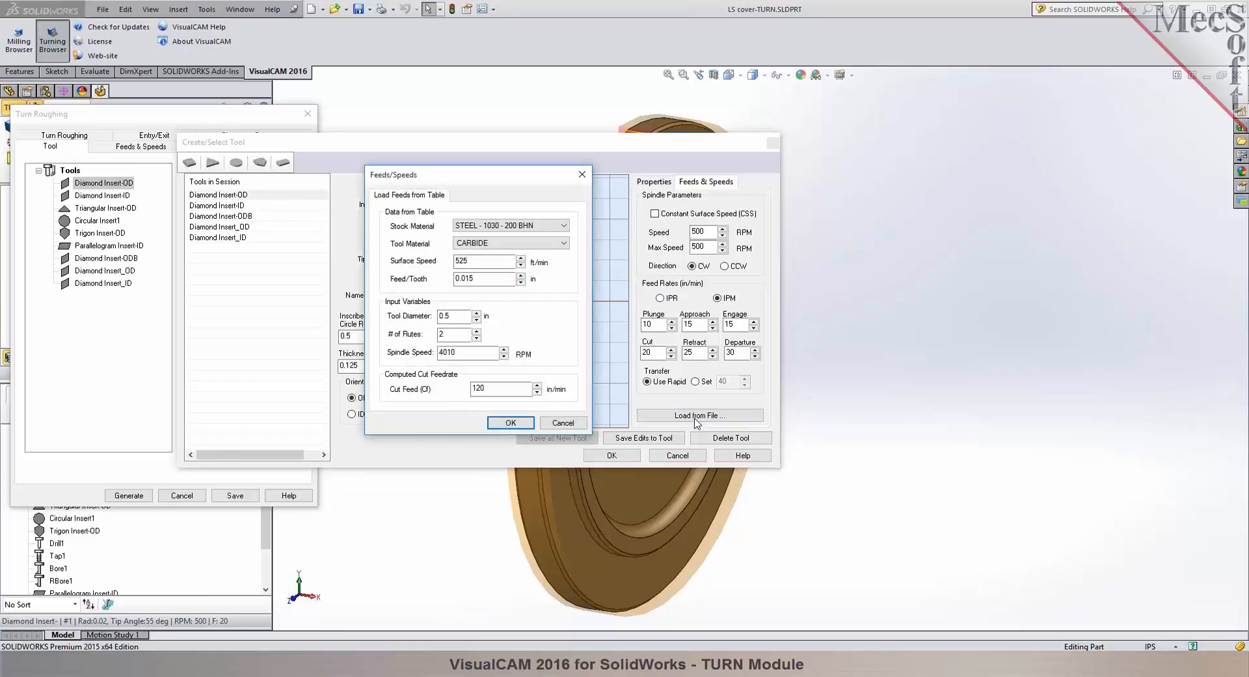
click(562, 422)
click(595, 456)
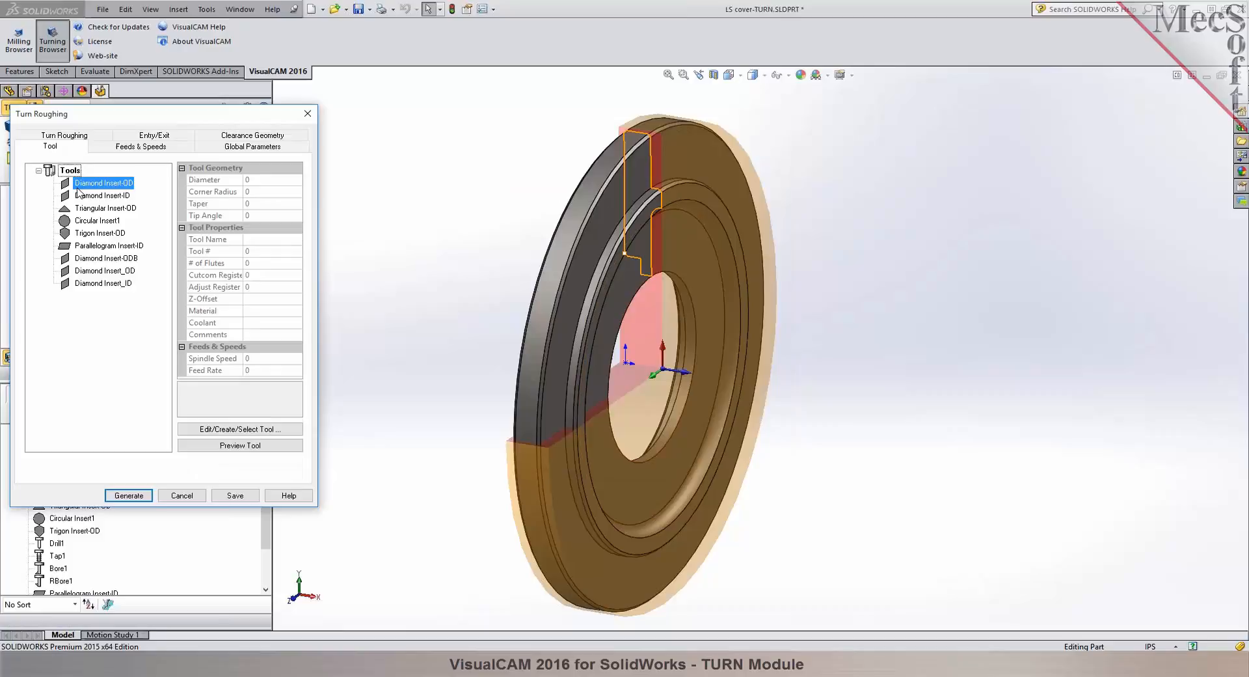
Review the roughing operation's feeds and speeds, and choose Outer Diameter as the approach type in its global parameters.
click(137, 149)
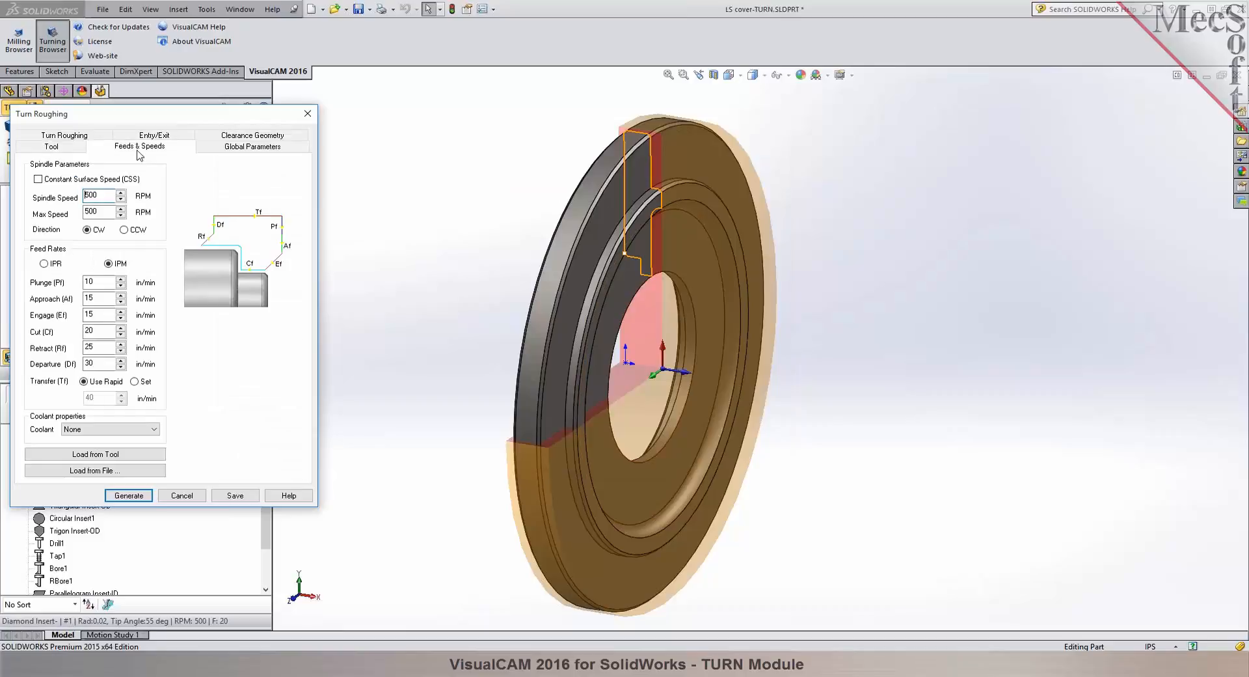
click(237, 148)
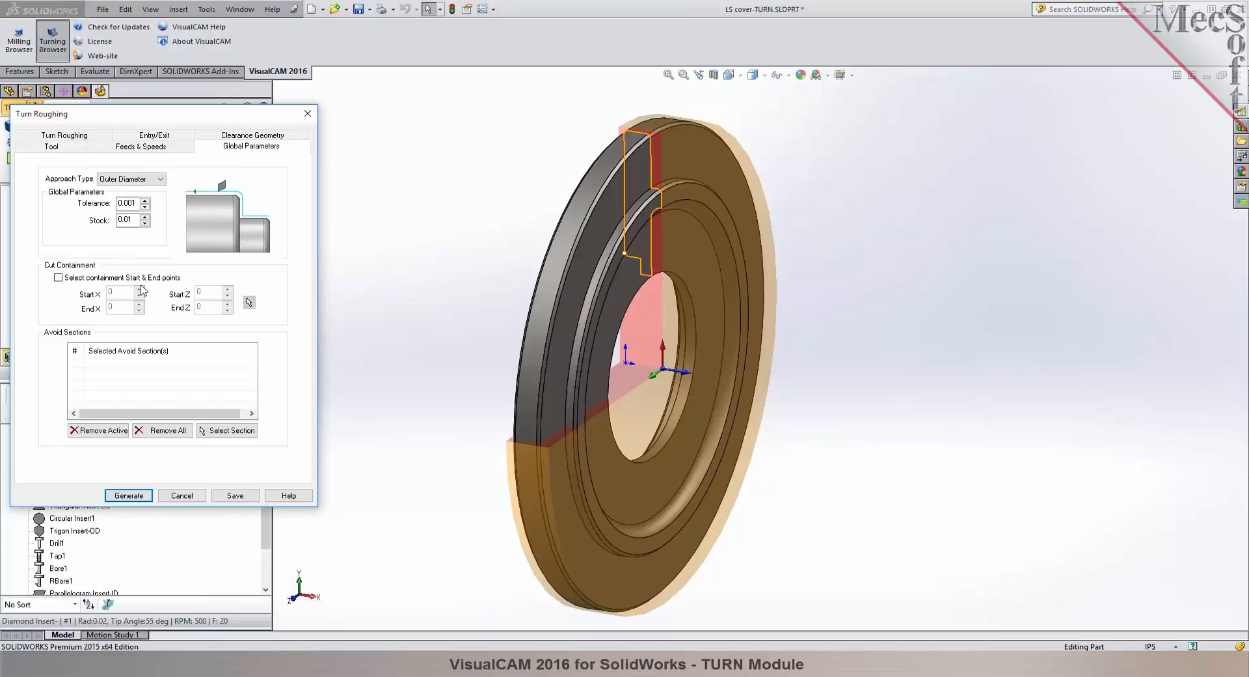
click(115, 181)
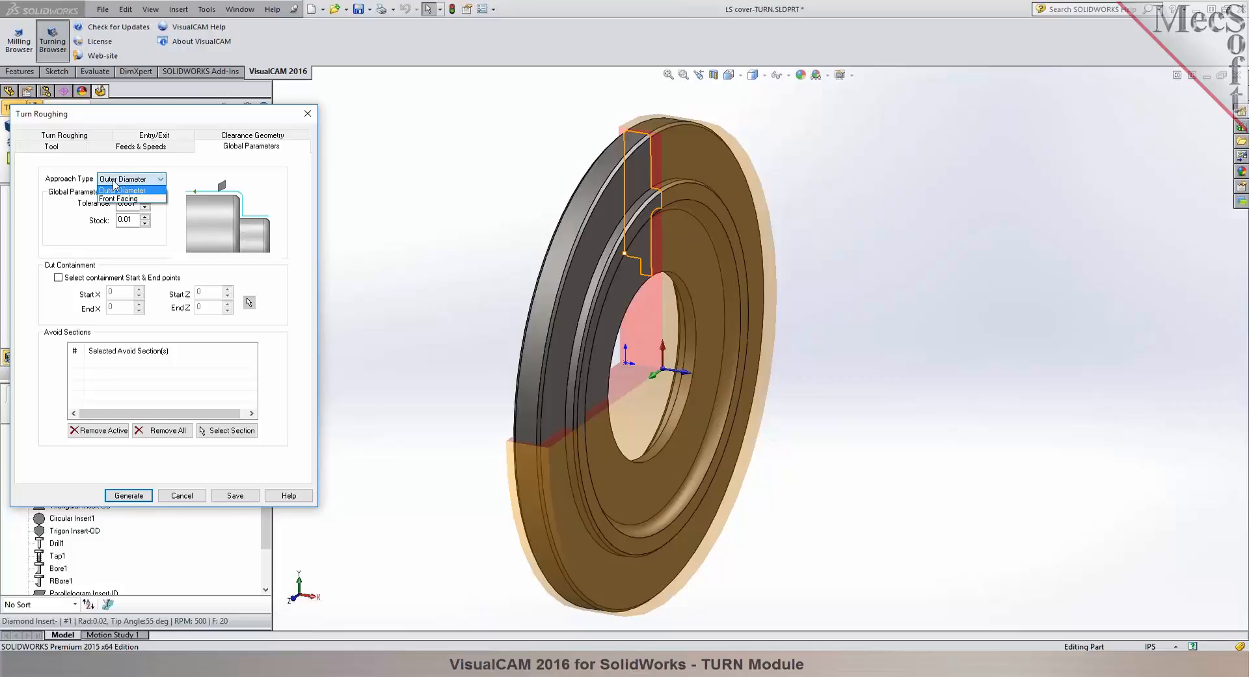
click(154, 191)
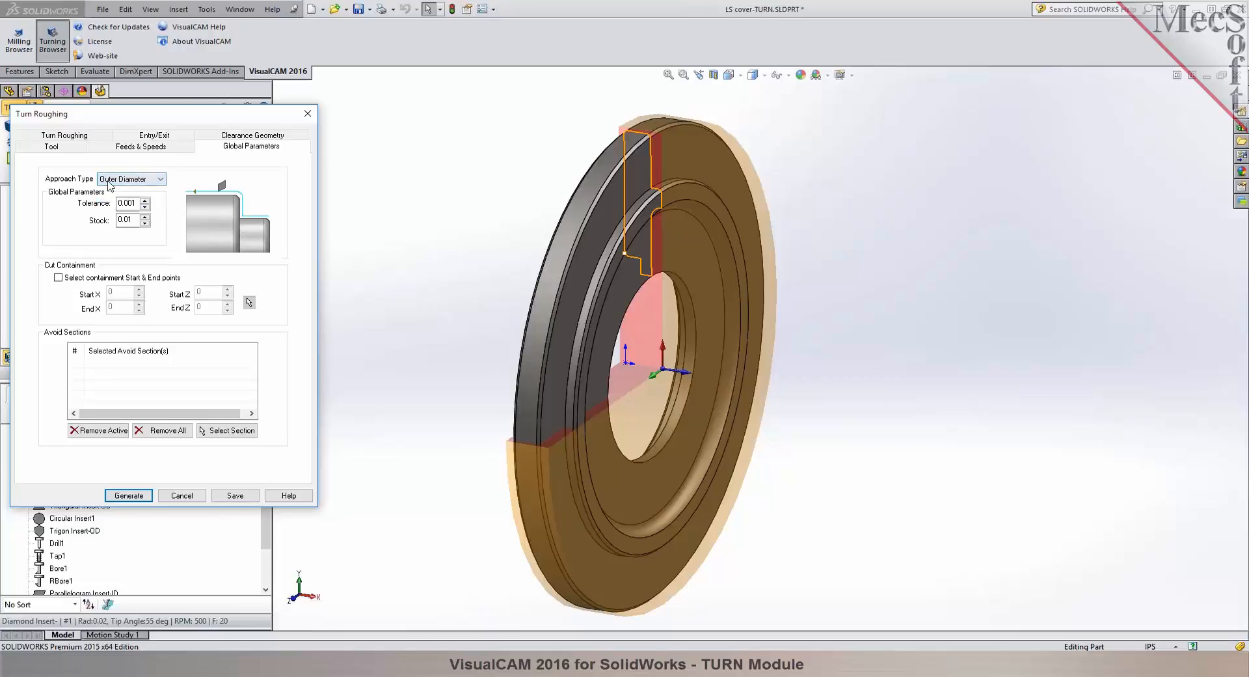
Generate the outer-diameter roughing toolpath with linear cuts and a 0.0625 distance per cut, and examine its passes on the cover.
click(83, 136)
click(133, 333)
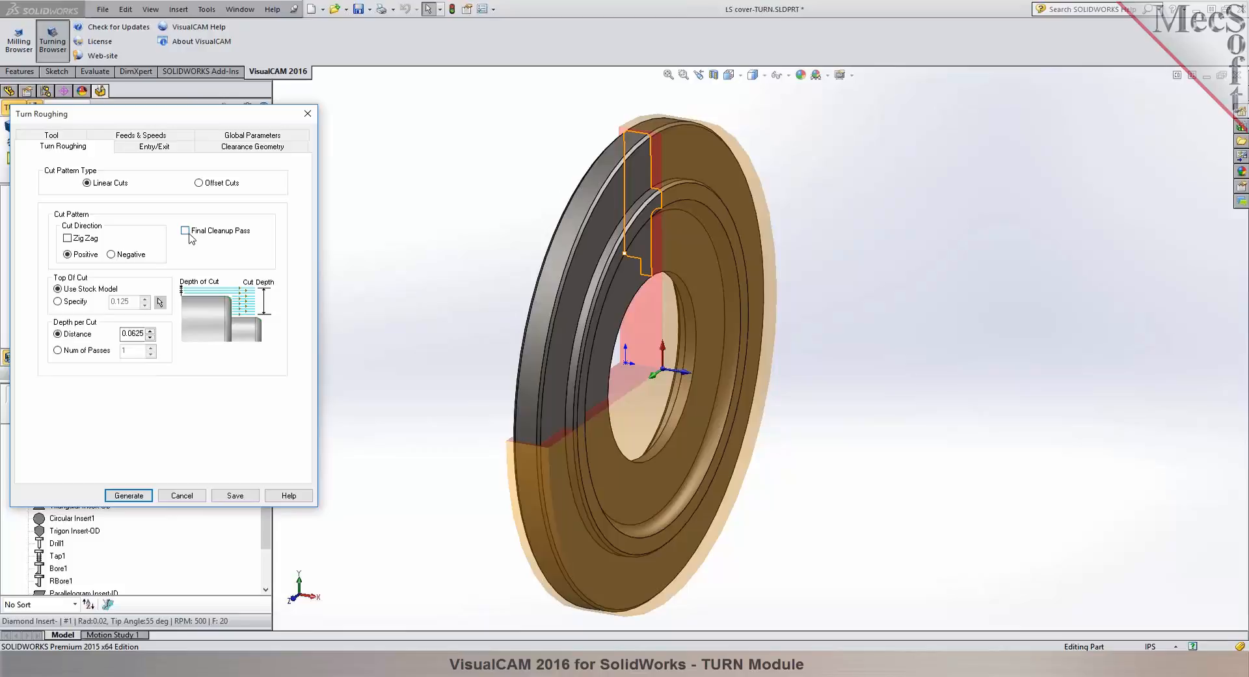
click(138, 494)
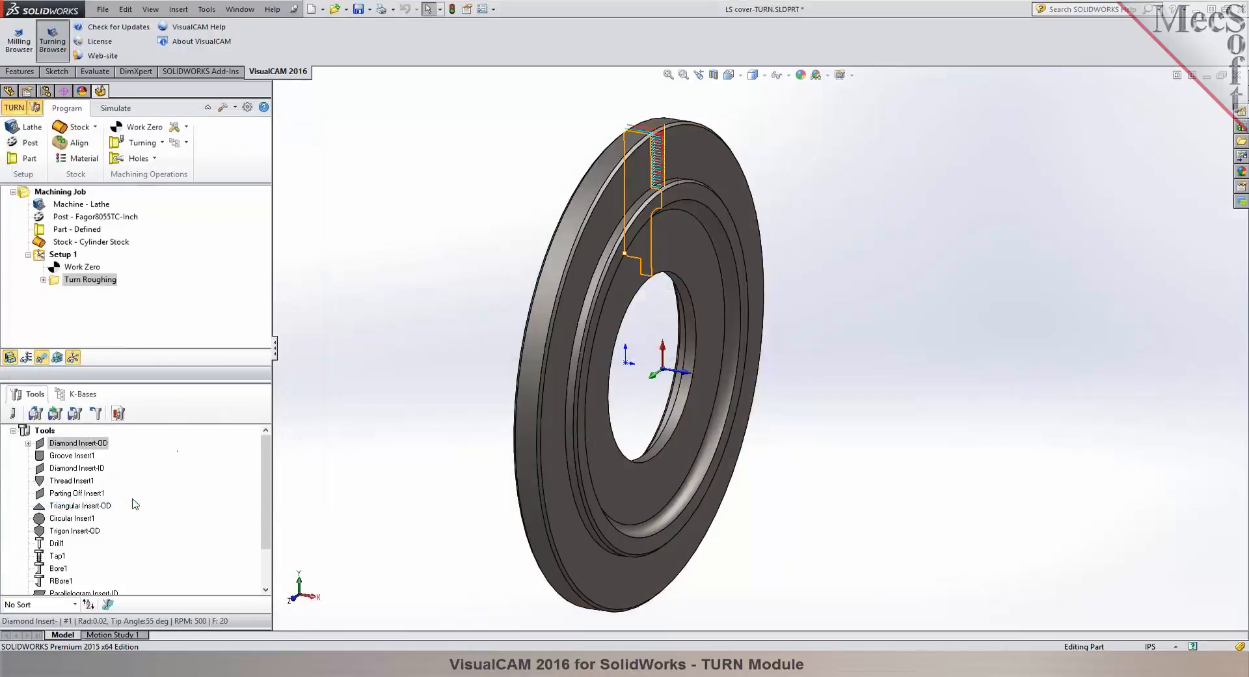
scroll(641, 177, down, 3)
middle_drag(642, 178, 728, 259)
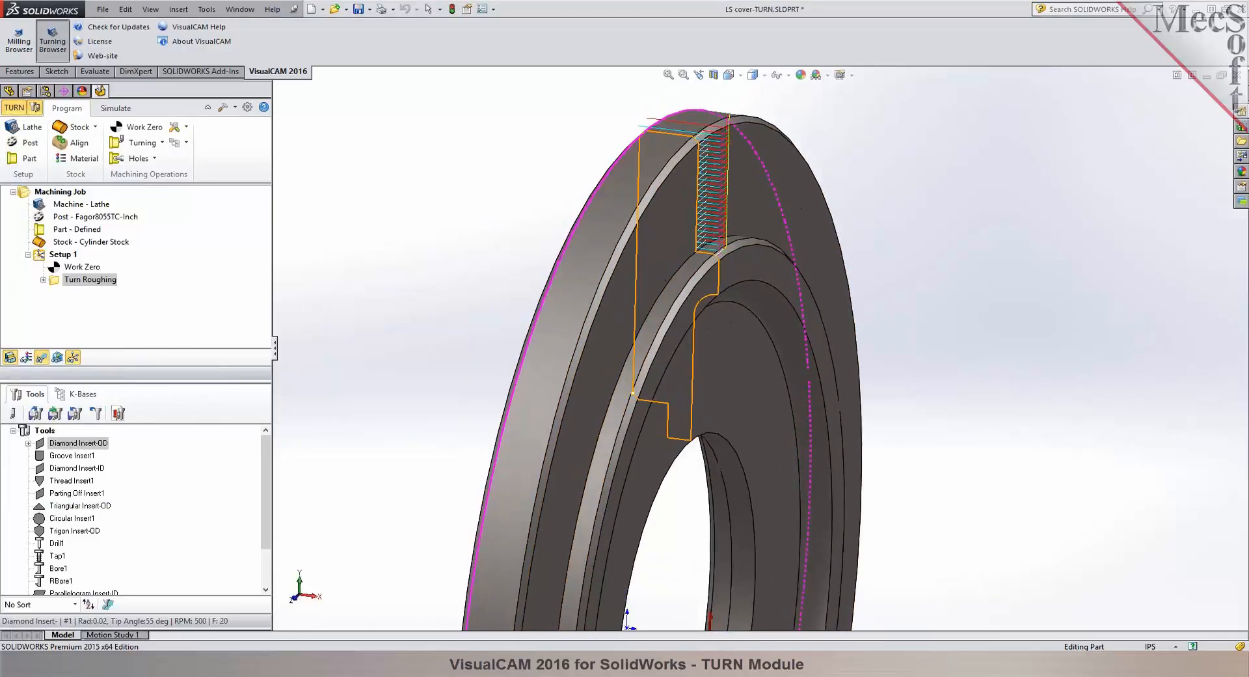
scroll(722, 299, up, 3)
scroll(934, 263, down, 1)
scroll(835, 337, down, 1)
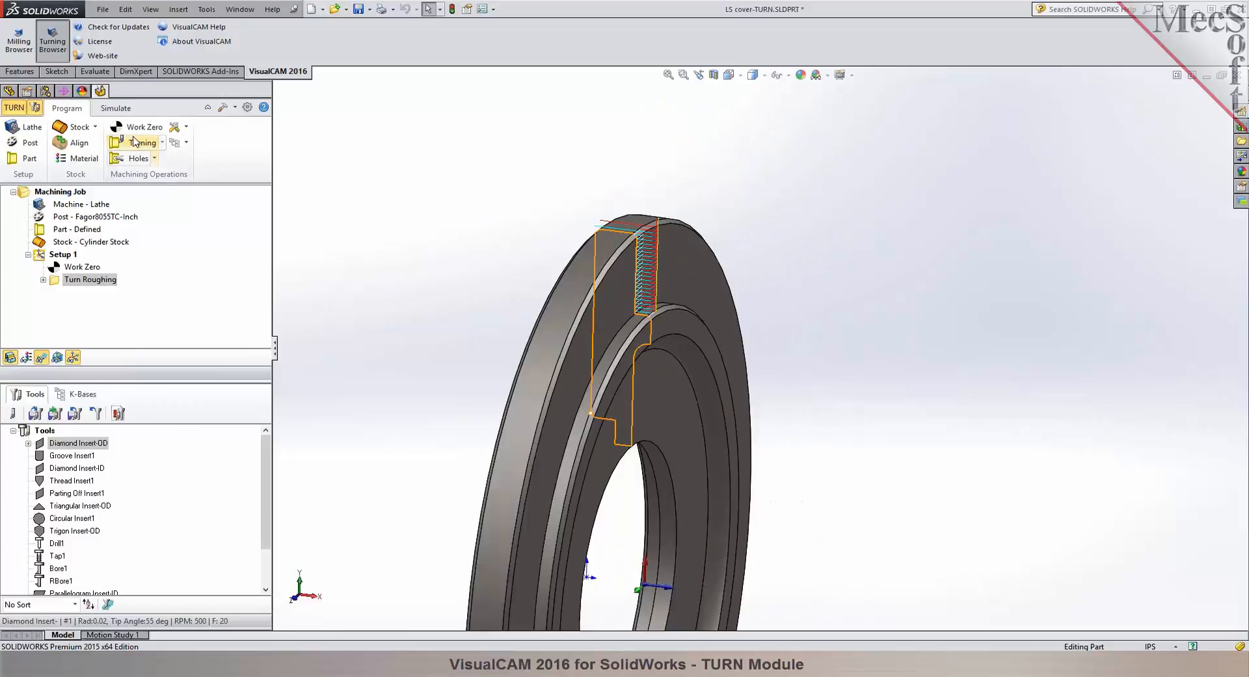
Simulate the outer-diameter roughing toolpath and inspect the cut stock near the outer rim.
click(111, 109)
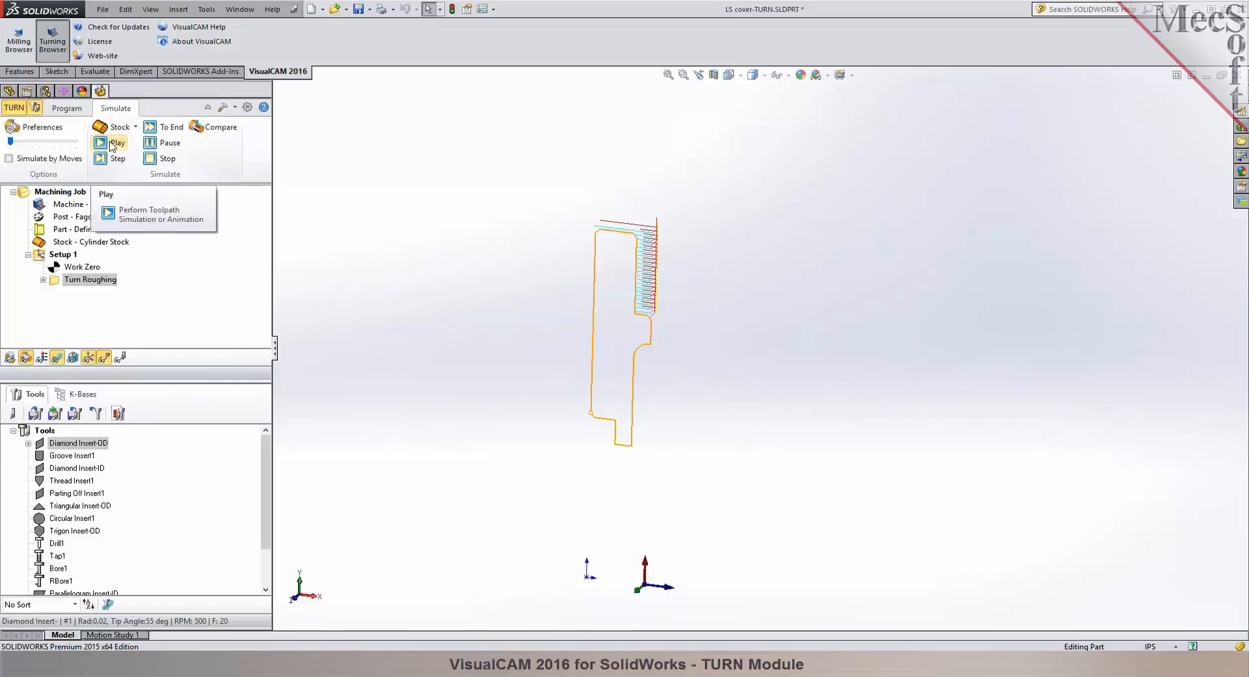
click(111, 143)
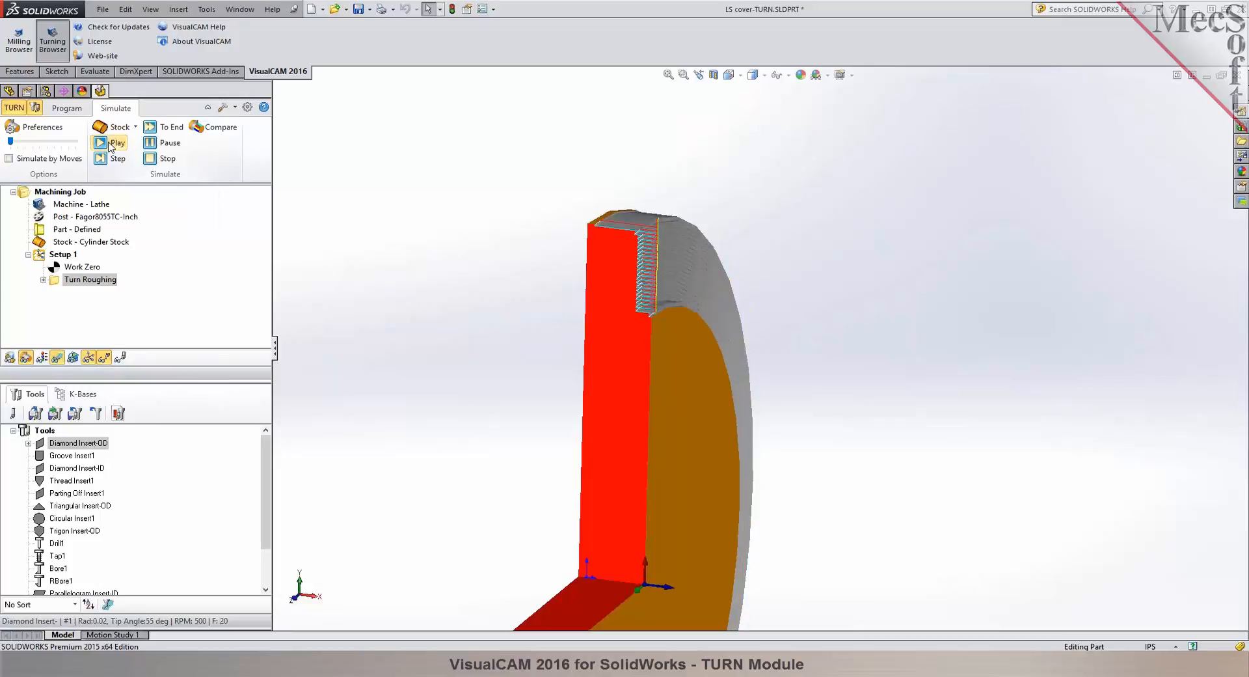
scroll(704, 295, down, 3)
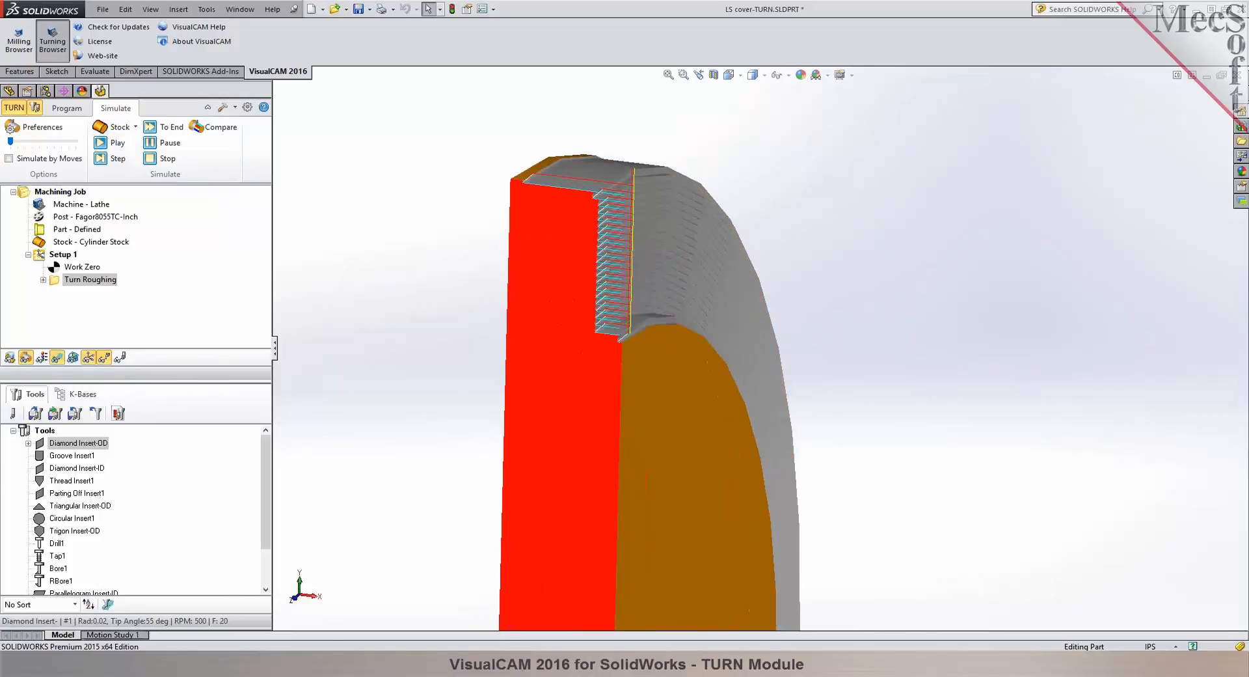
Change the Turn Roughing operation's approach type to Front Facing and regenerate its toolpath.
click(63, 112)
double_click(56, 282)
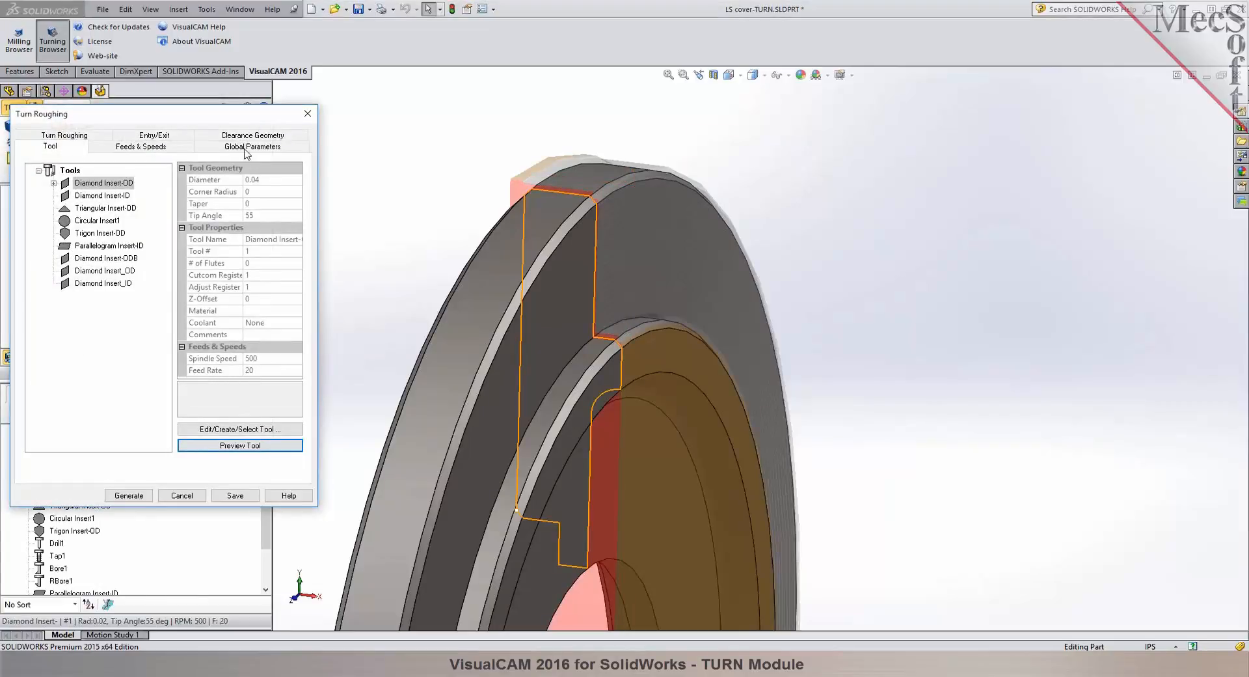
click(246, 147)
click(144, 179)
click(130, 194)
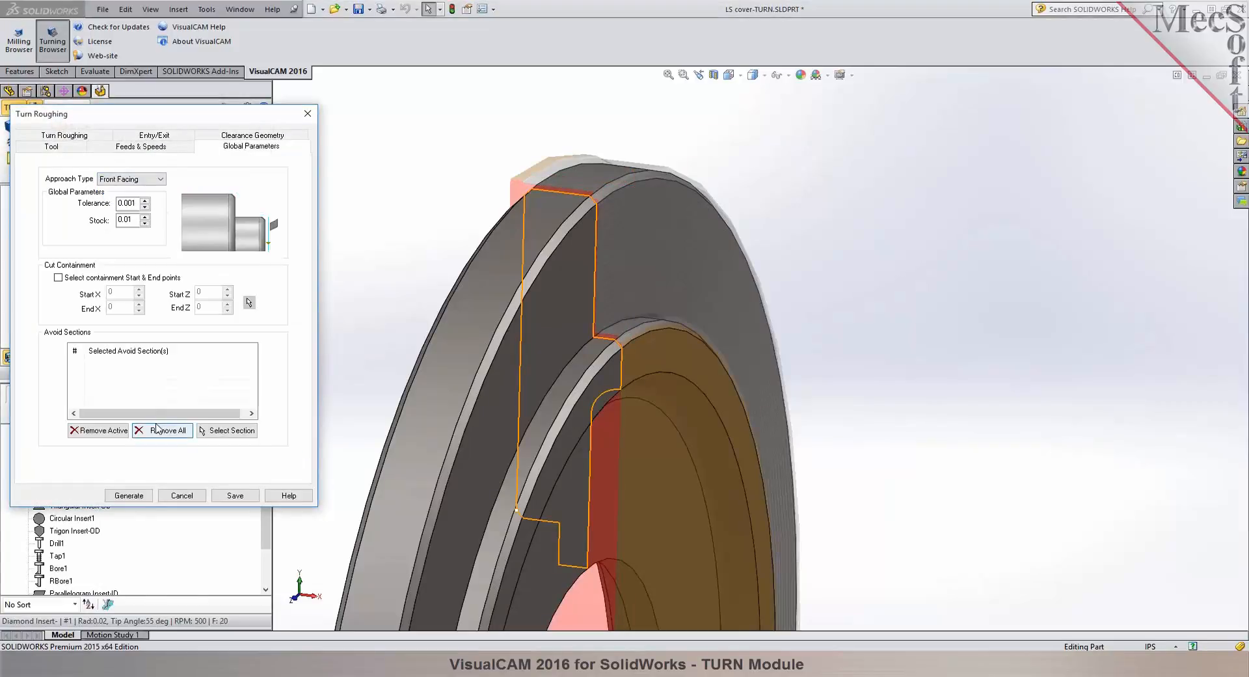
click(144, 496)
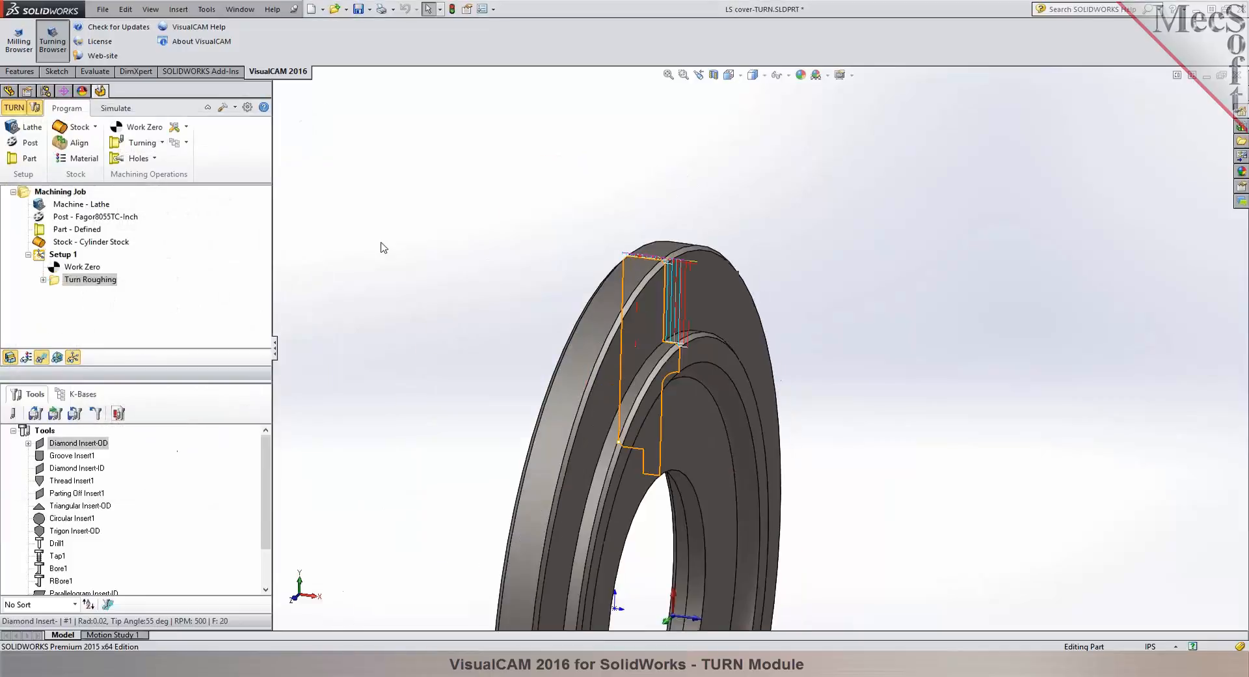
Simulate the front-facing roughing toolpath and return to the turning program.
scroll(644, 333, down, 5)
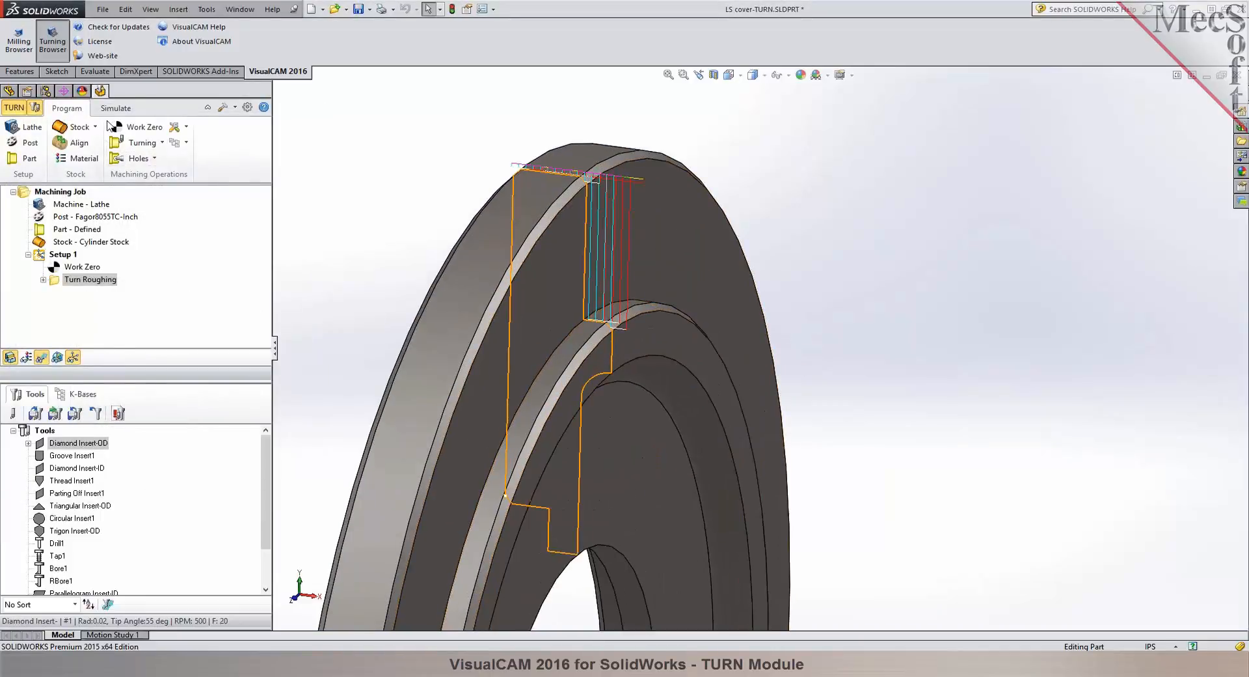
click(116, 108)
click(112, 144)
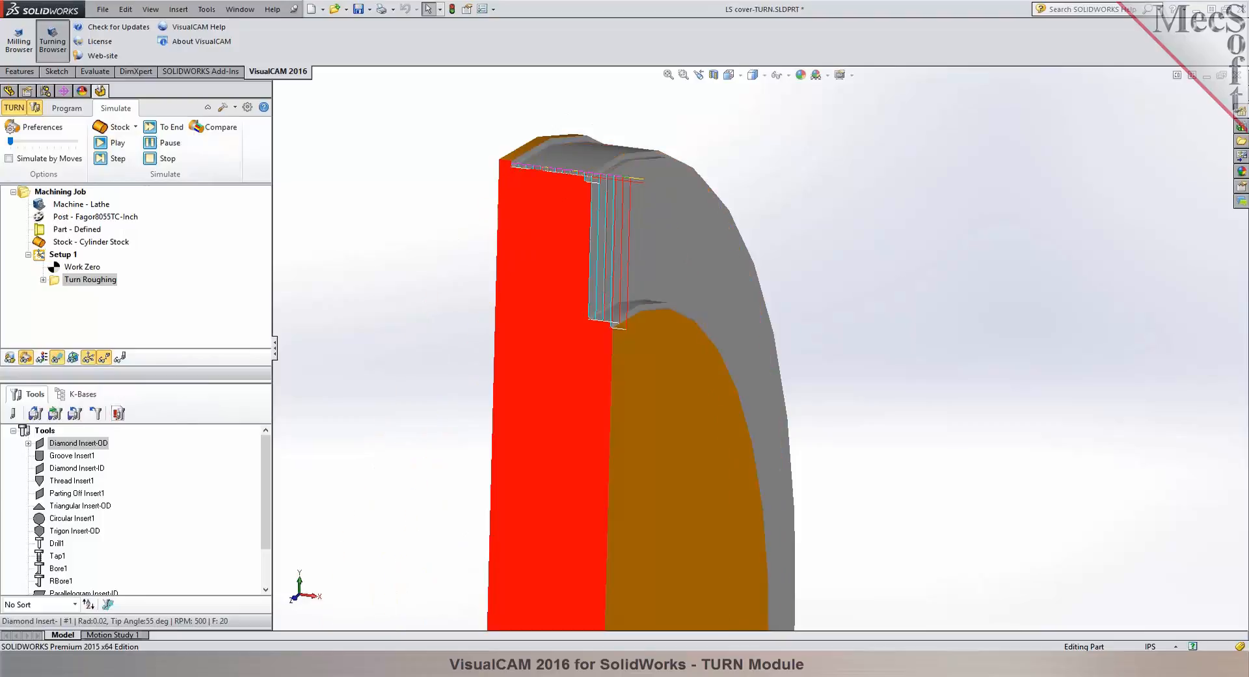
click(8, 92)
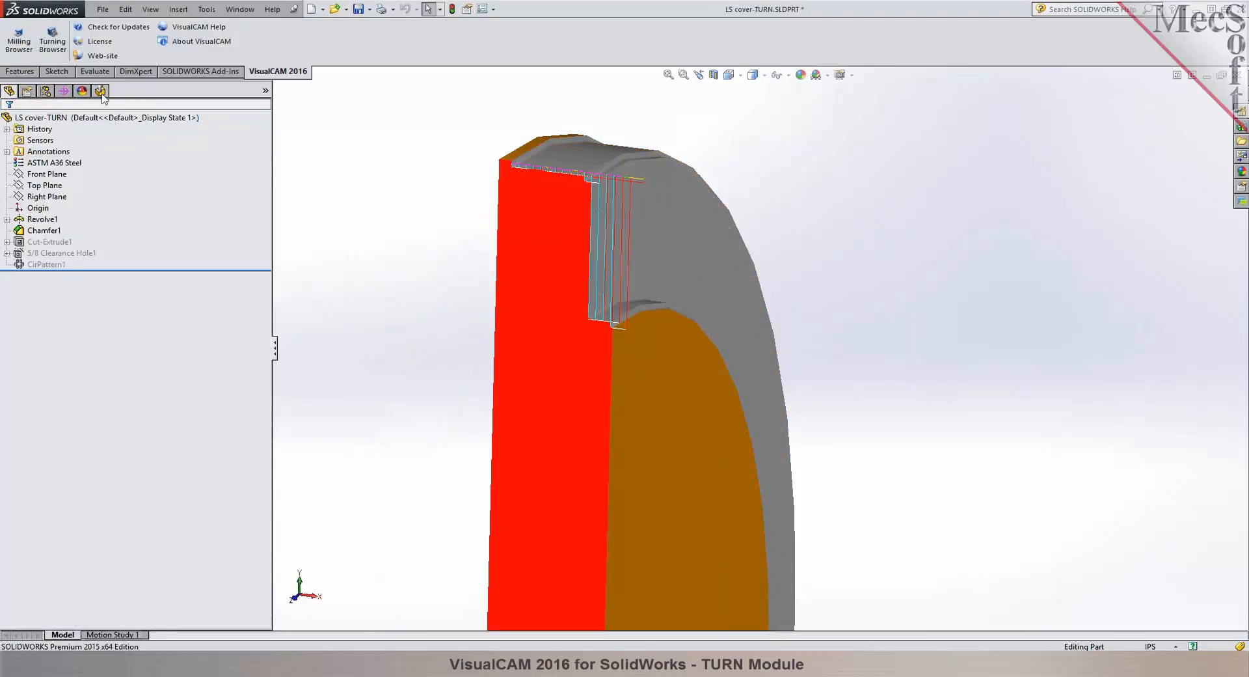
click(100, 91)
click(65, 108)
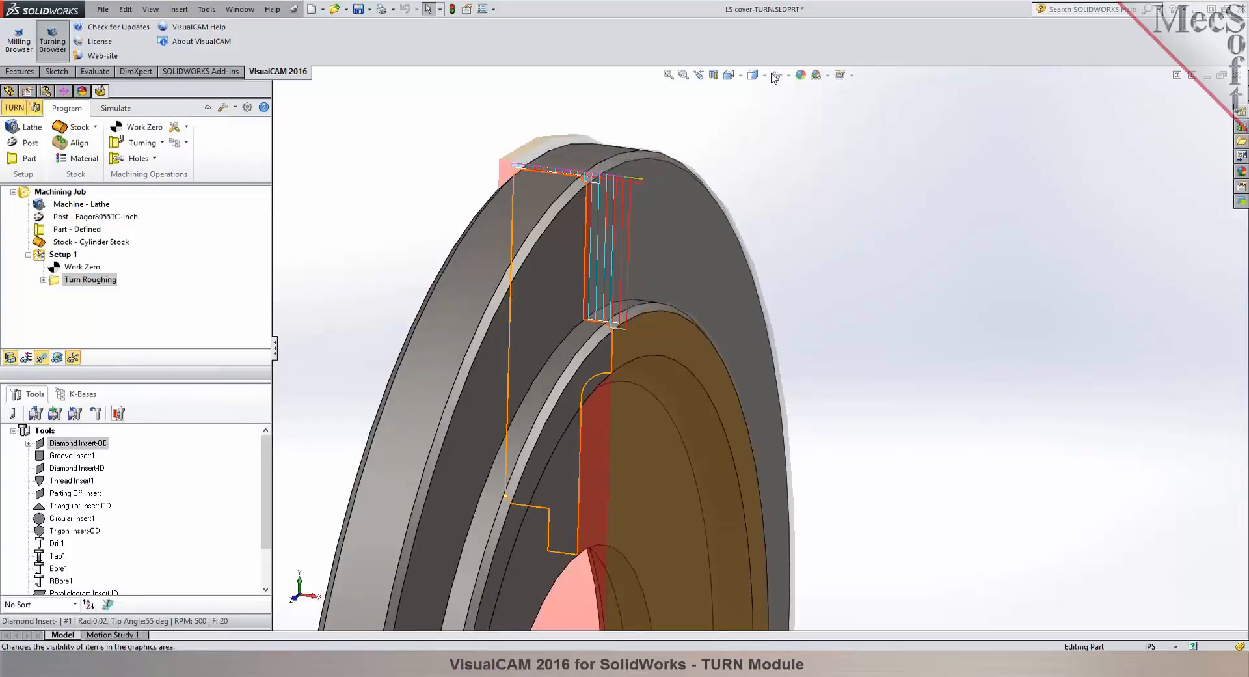
Examine the facing toolpath over the outer rim and front chamfer in the front view.
click(729, 74)
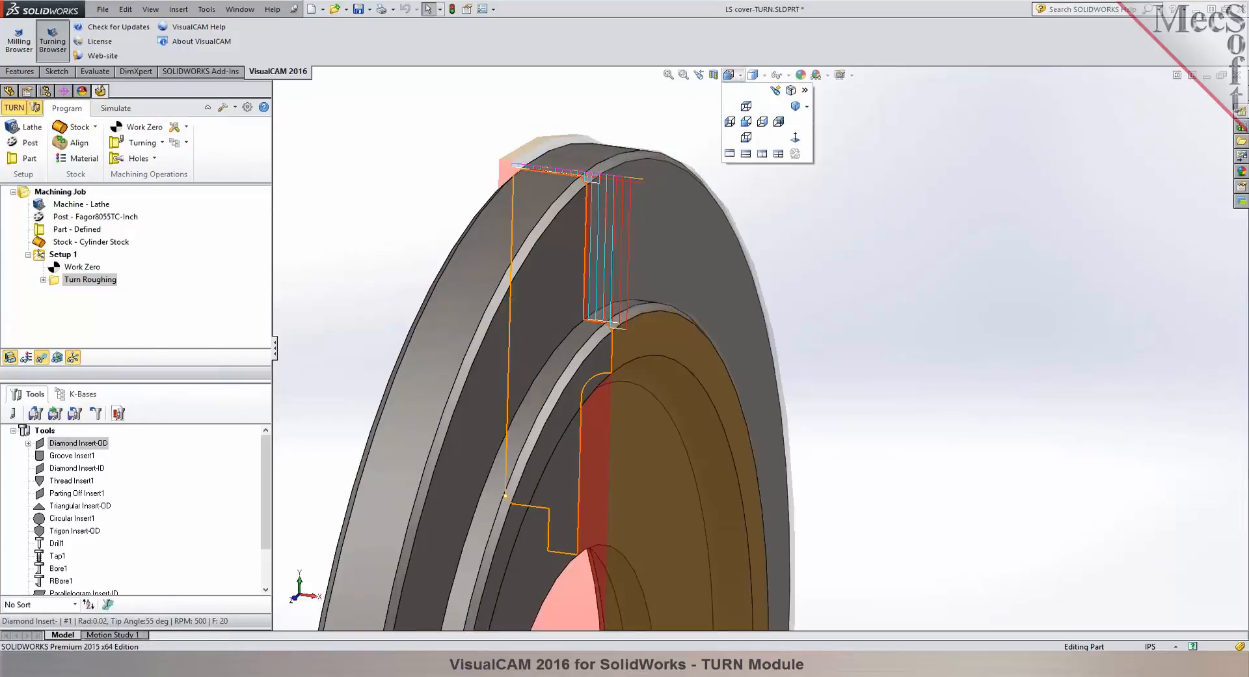
click(746, 138)
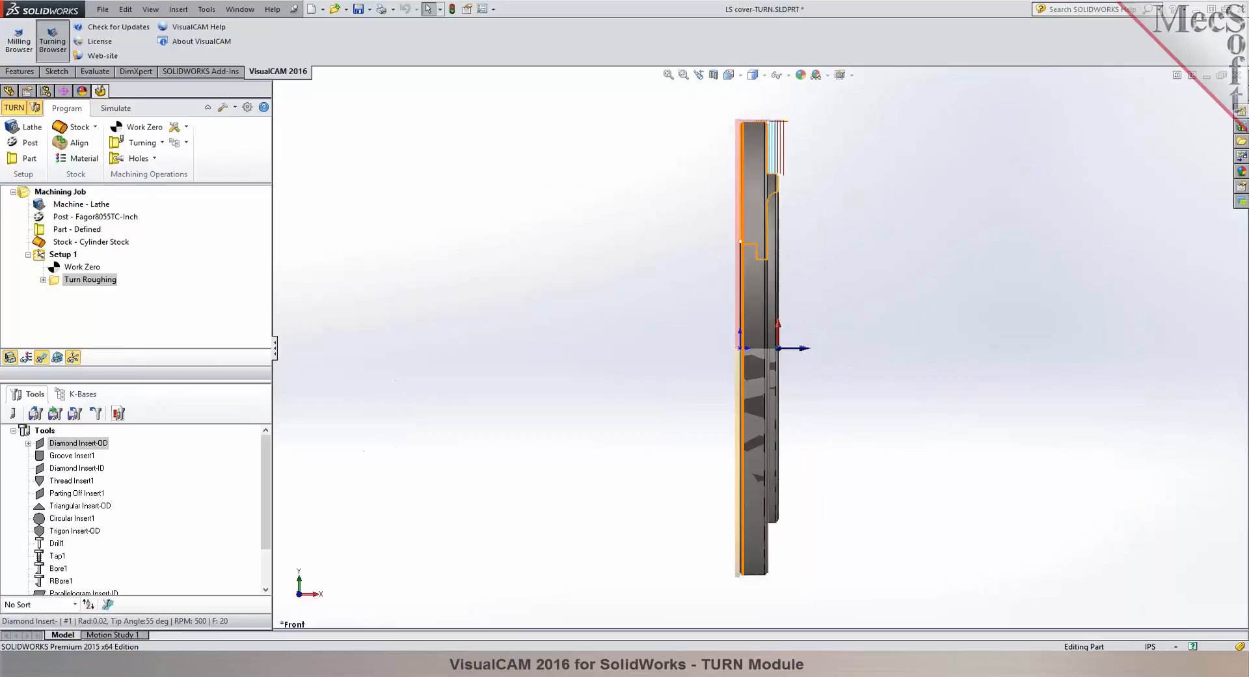
scroll(723, 208, down, 3)
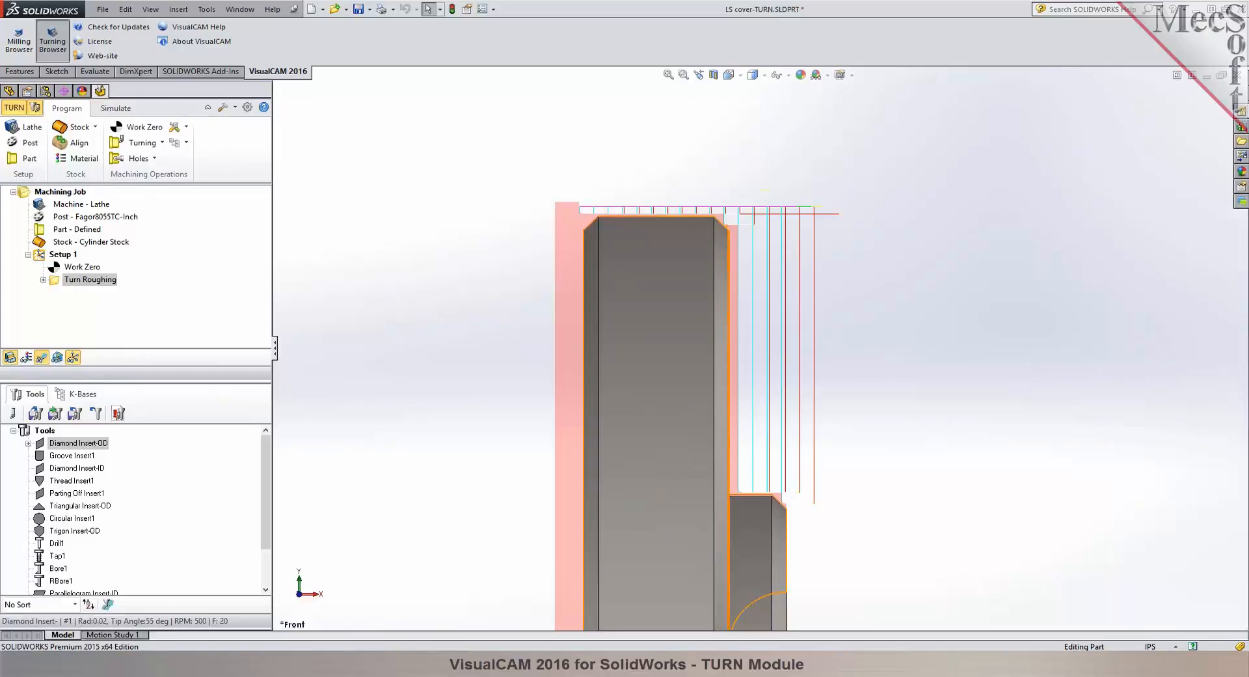
scroll(722, 218, down, 1)
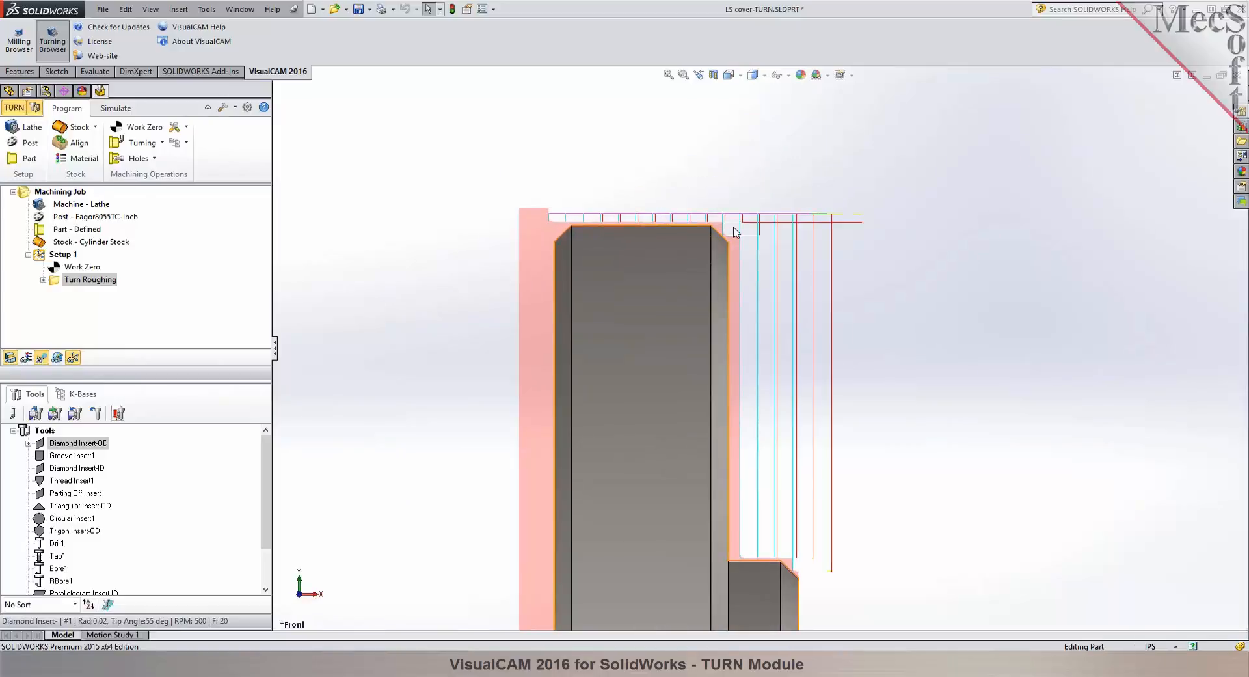
scroll(712, 218, up, 2)
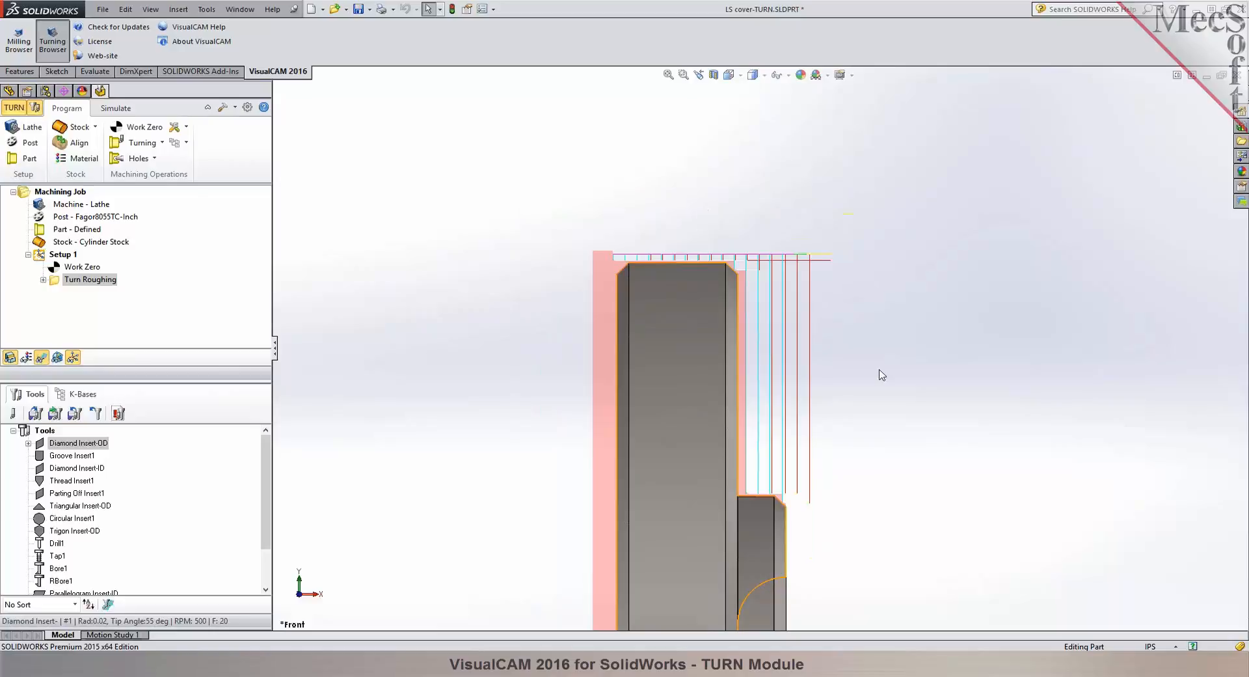
double_click(57, 281)
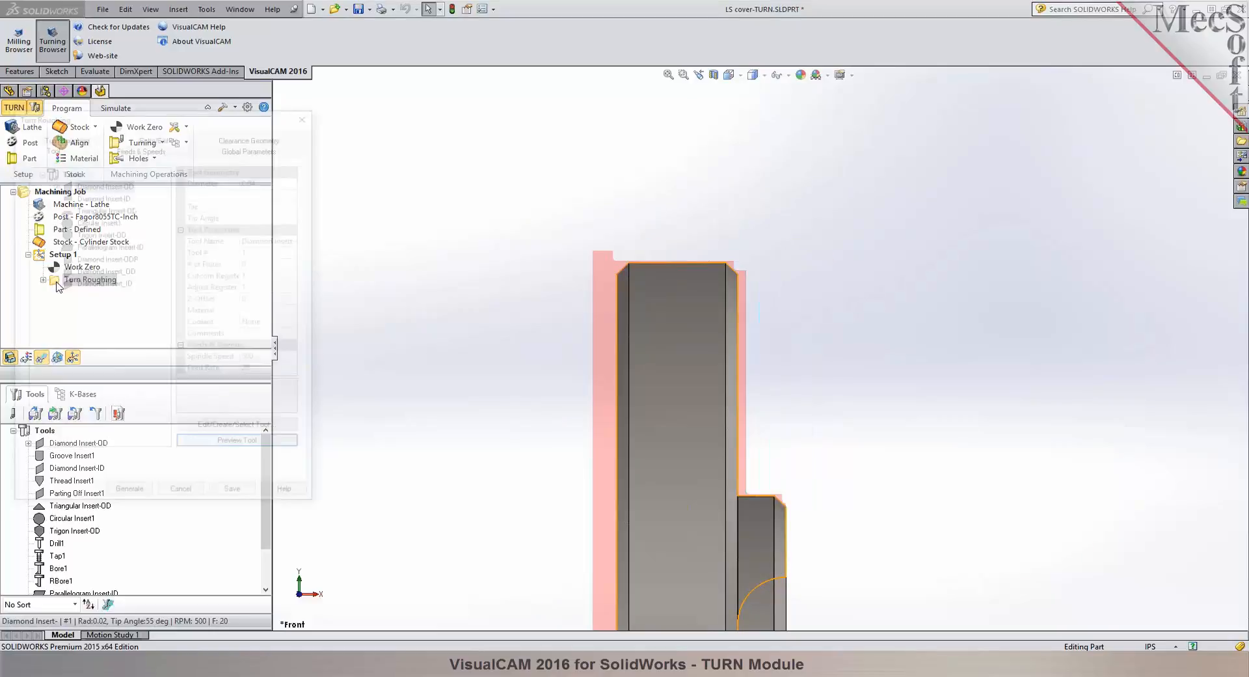
click(245, 148)
click(59, 277)
click(248, 303)
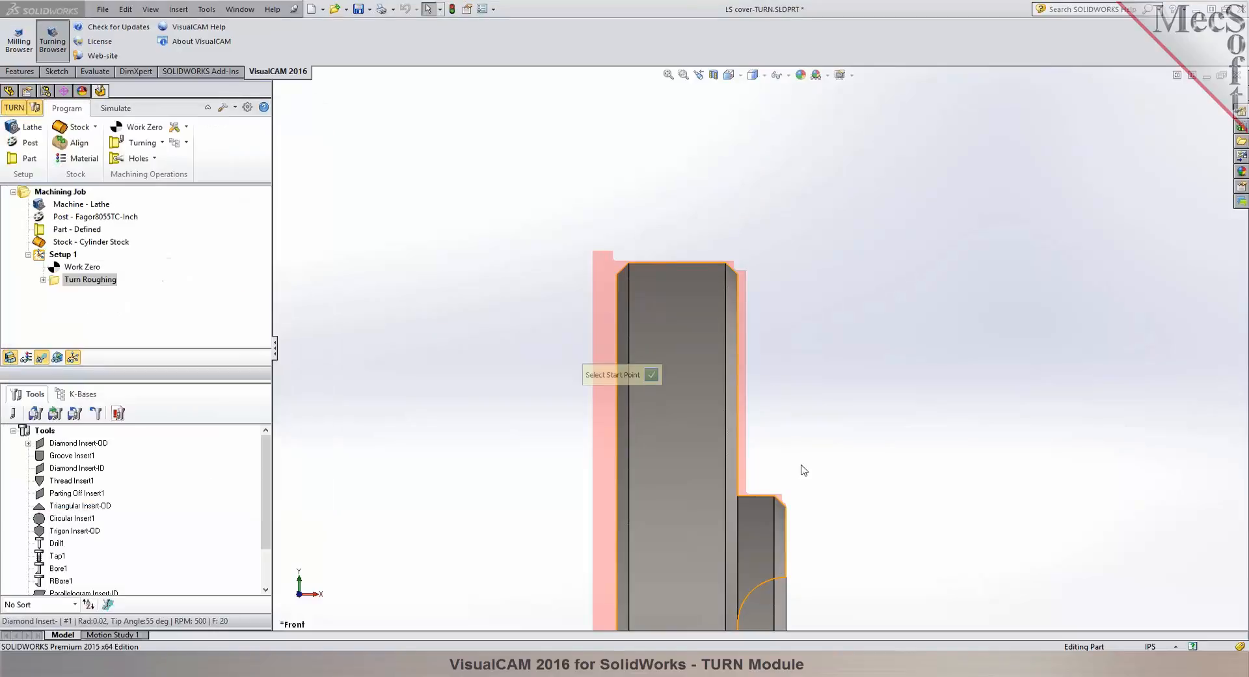
drag(837, 507, 724, 254)
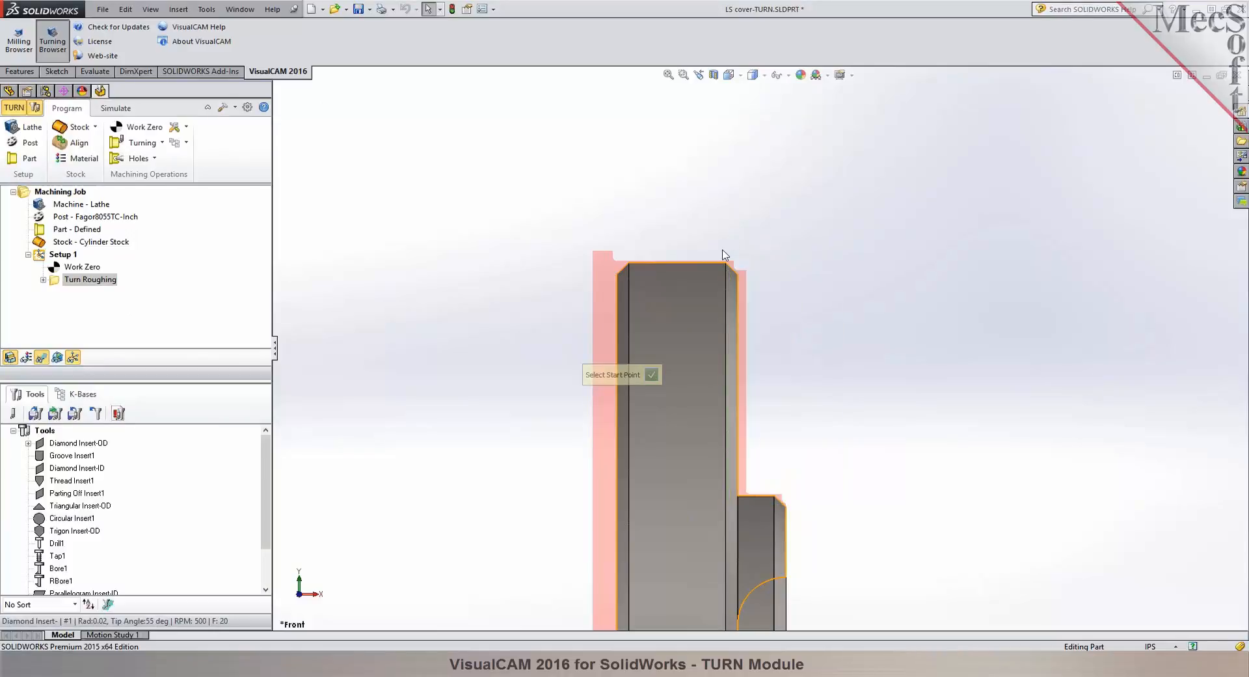
click(651, 375)
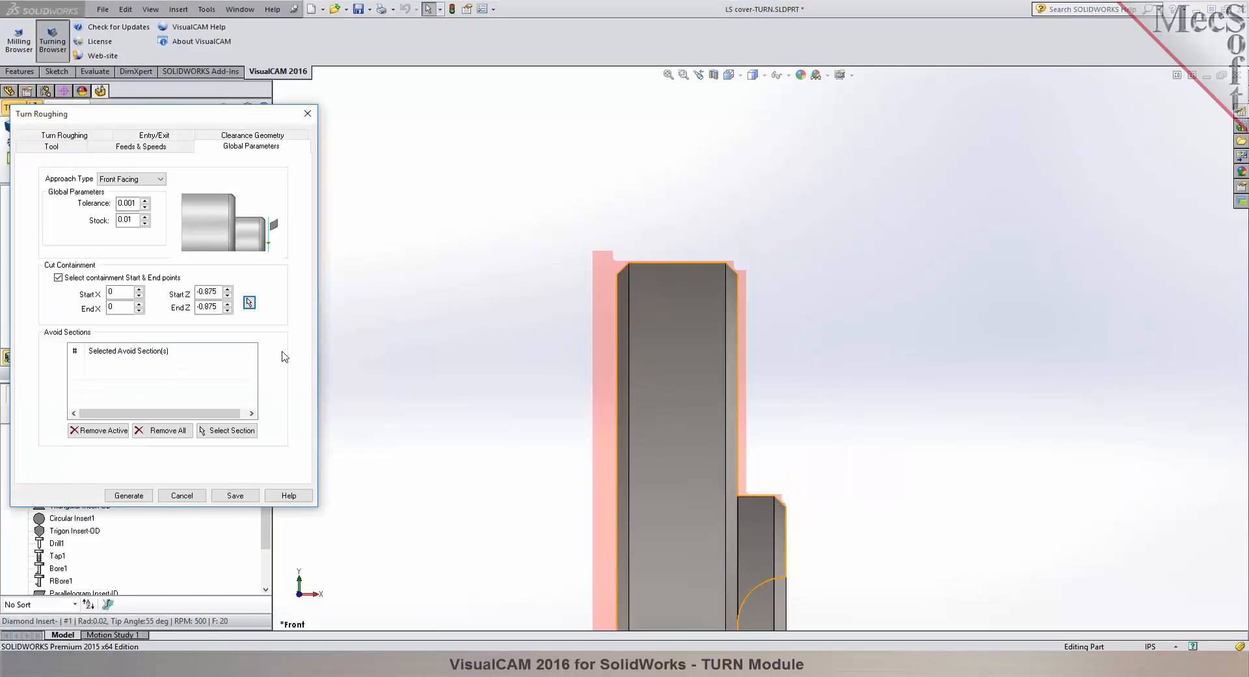
click(188, 496)
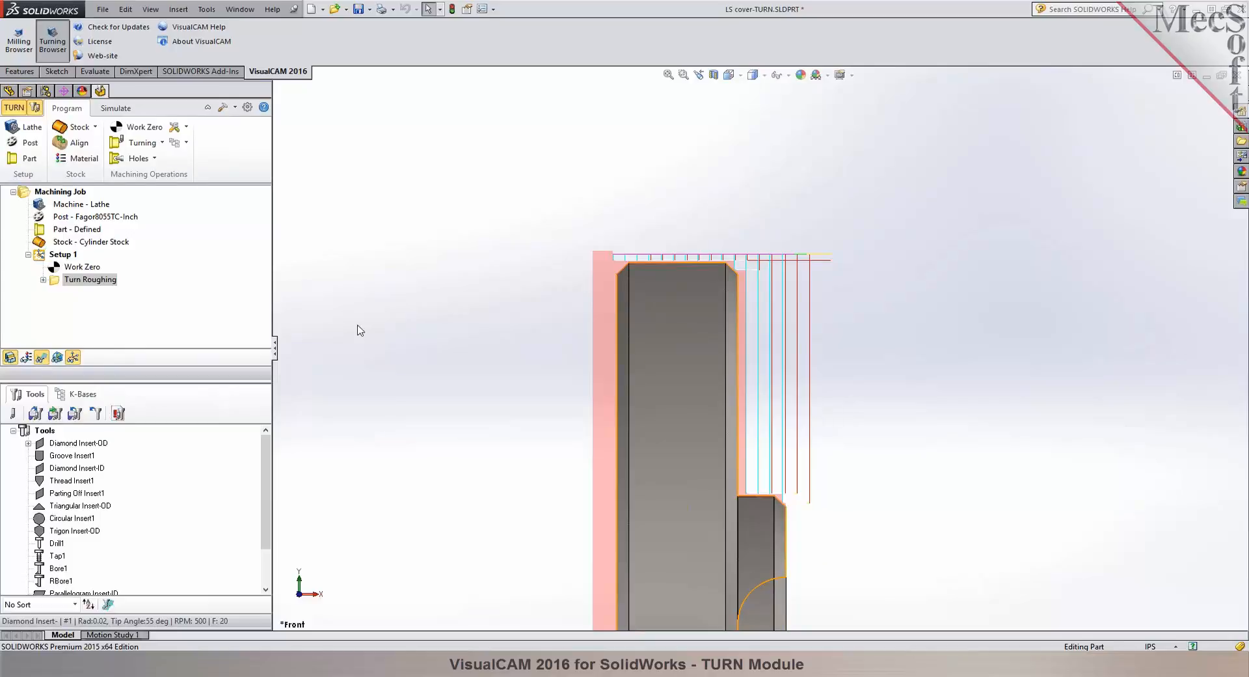
Contain the roughing cuts between the boss's chamfer edge (X 4.125, Z 0) and the outer rim's chamfer edge (about X 5.433, Z -0.324), then regenerate.
double_click(54, 281)
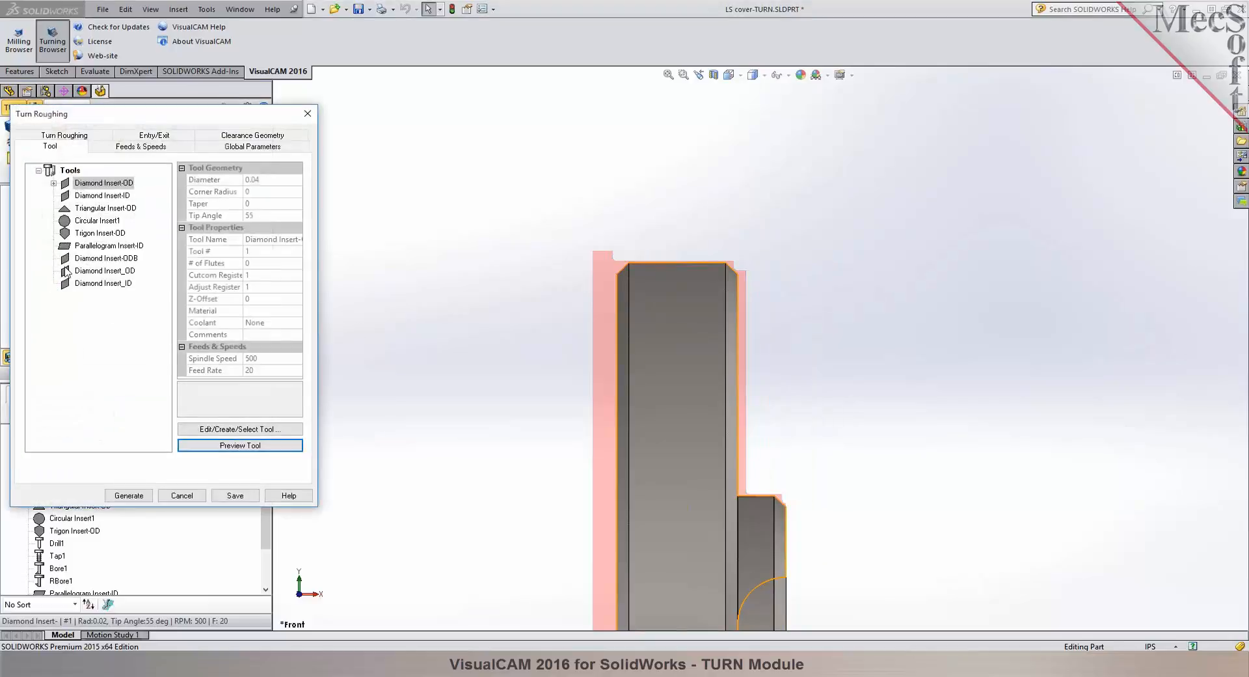
click(251, 146)
click(107, 280)
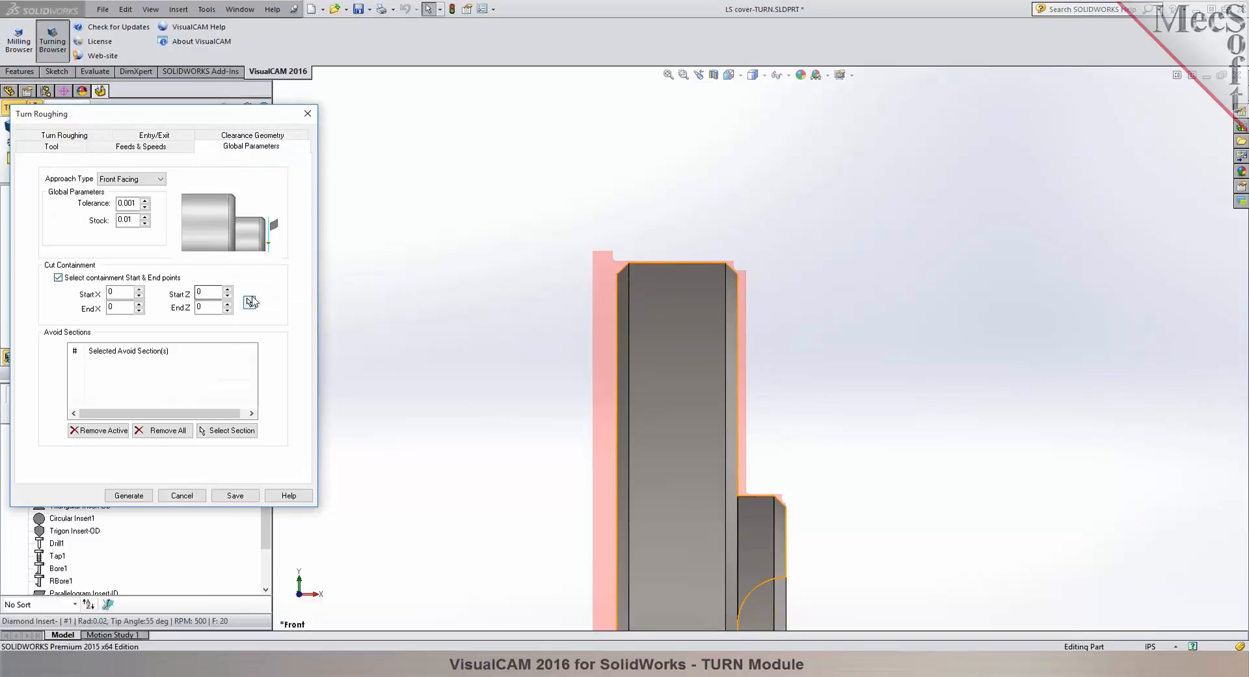
click(249, 302)
click(786, 512)
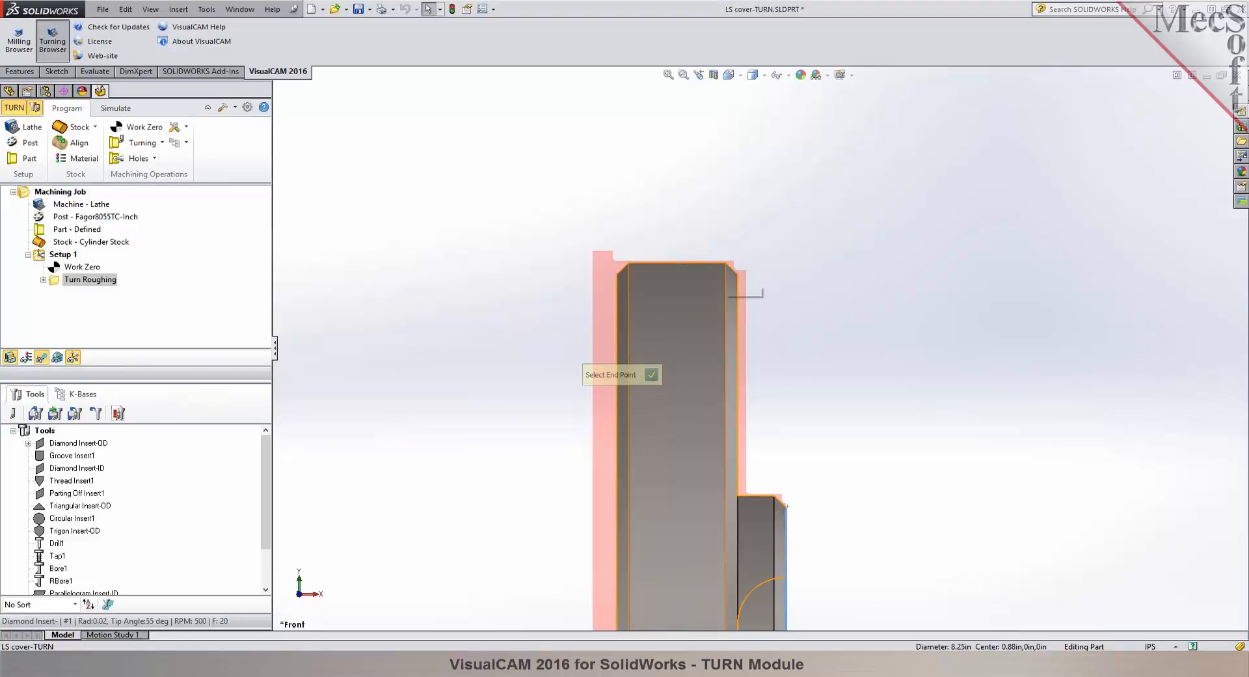
click(726, 266)
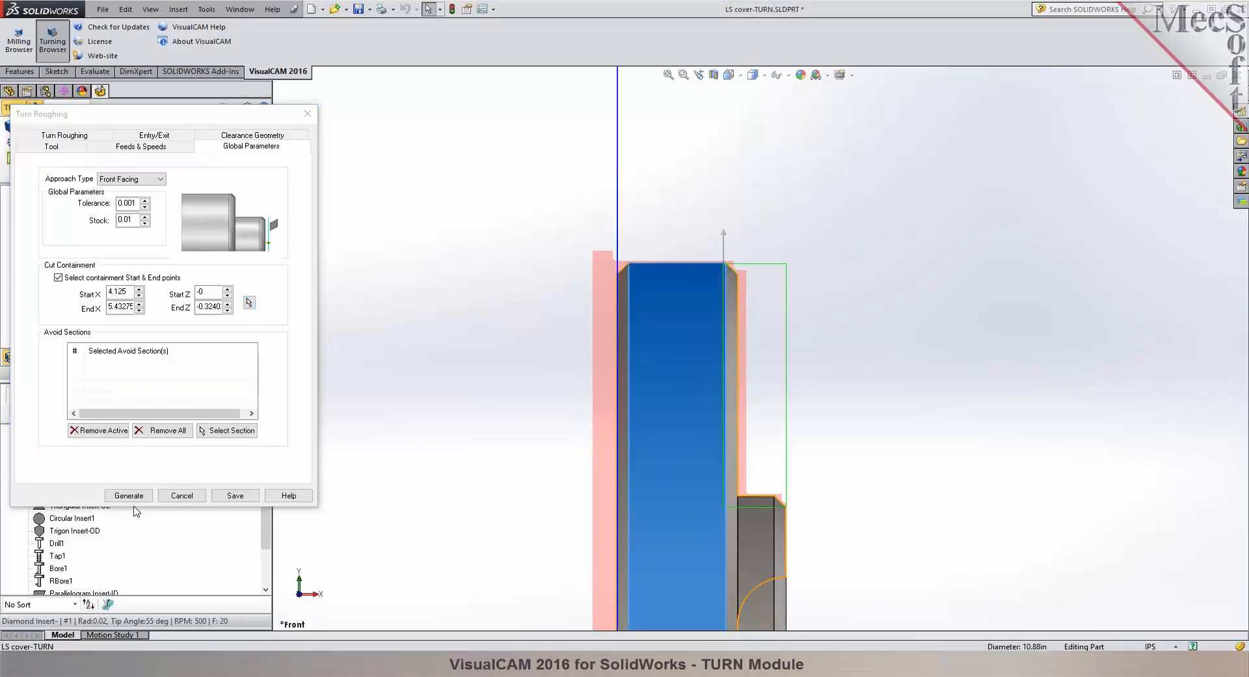
click(133, 497)
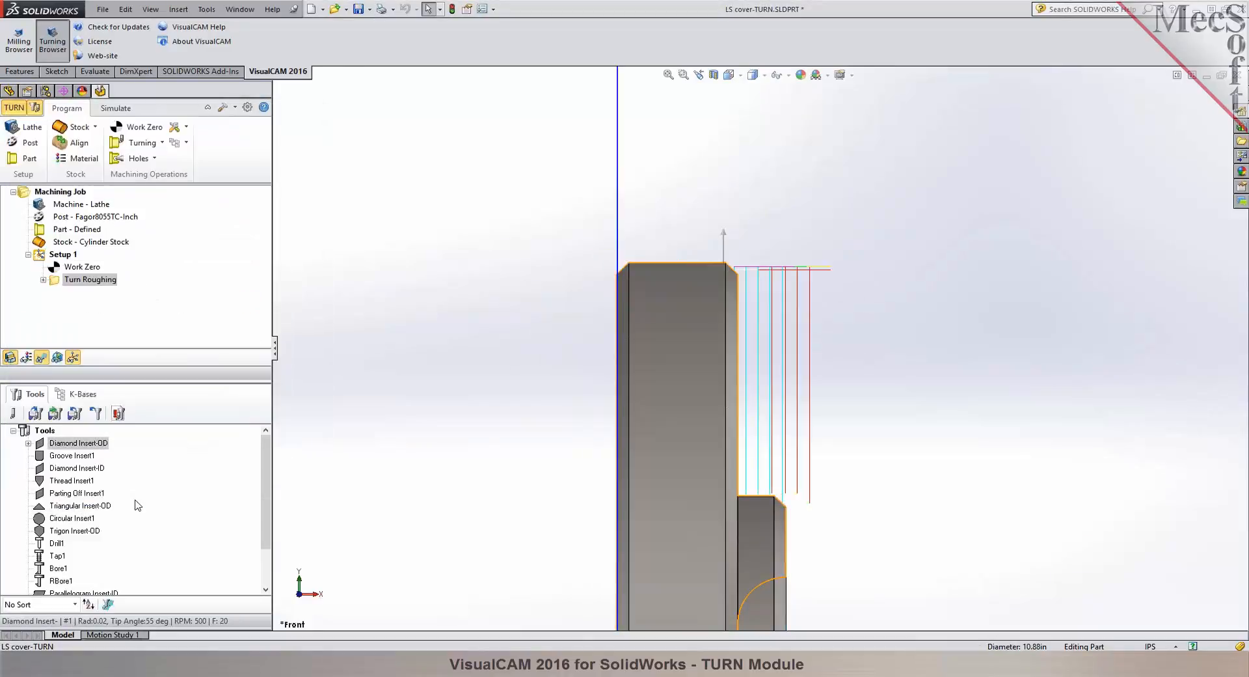
Simulate the contained facing toolpath and inspect the machined front face and uncut rim from an angle.
click(117, 108)
click(115, 143)
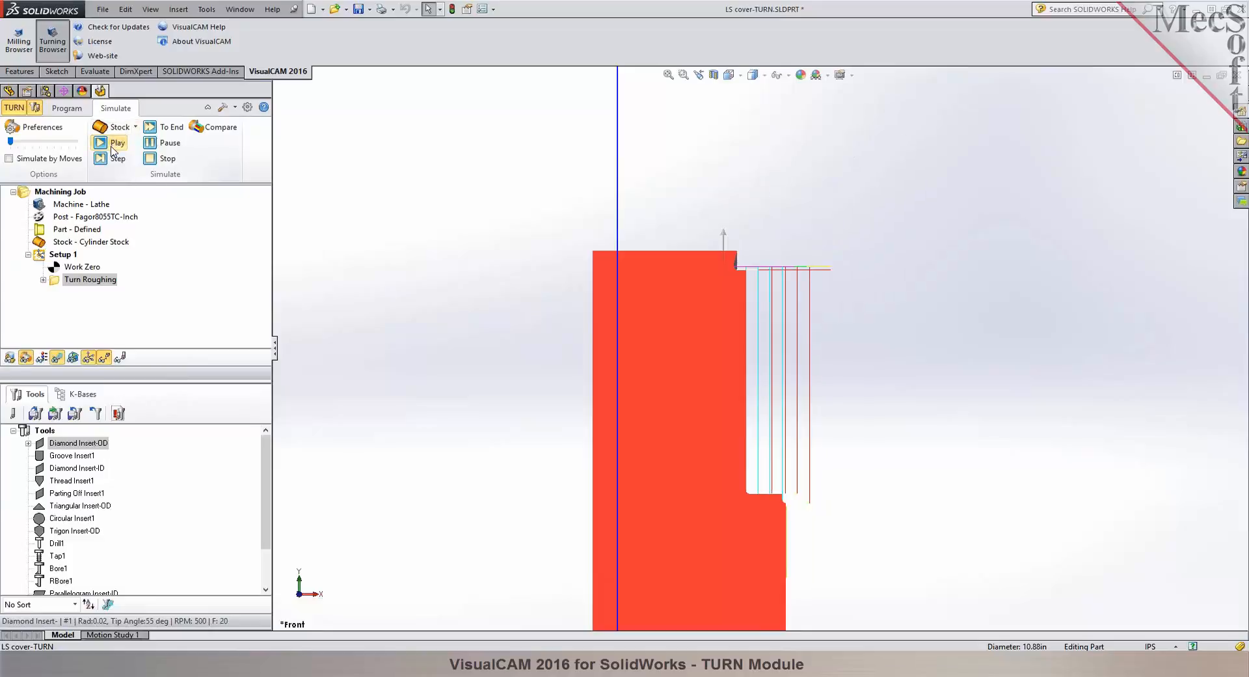
middle_drag(812, 268, 762, 308)
scroll(763, 309, up, 10)
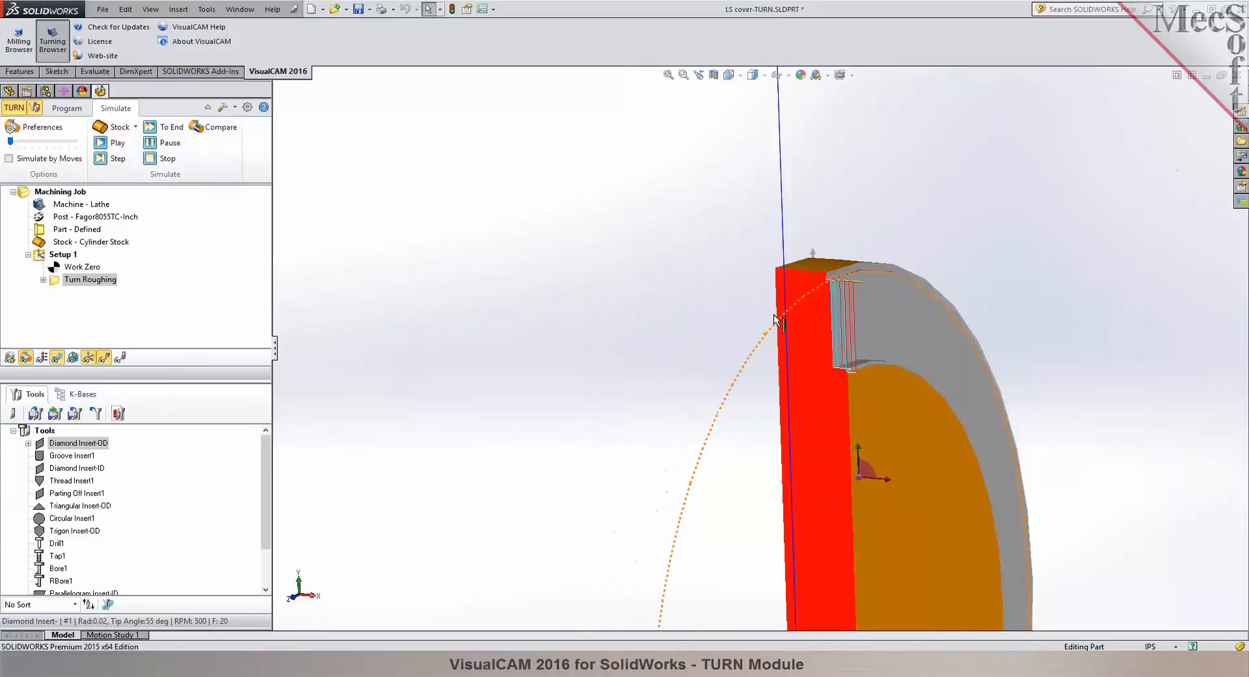
scroll(909, 369, down, 4)
middle_drag(911, 373, 895, 346)
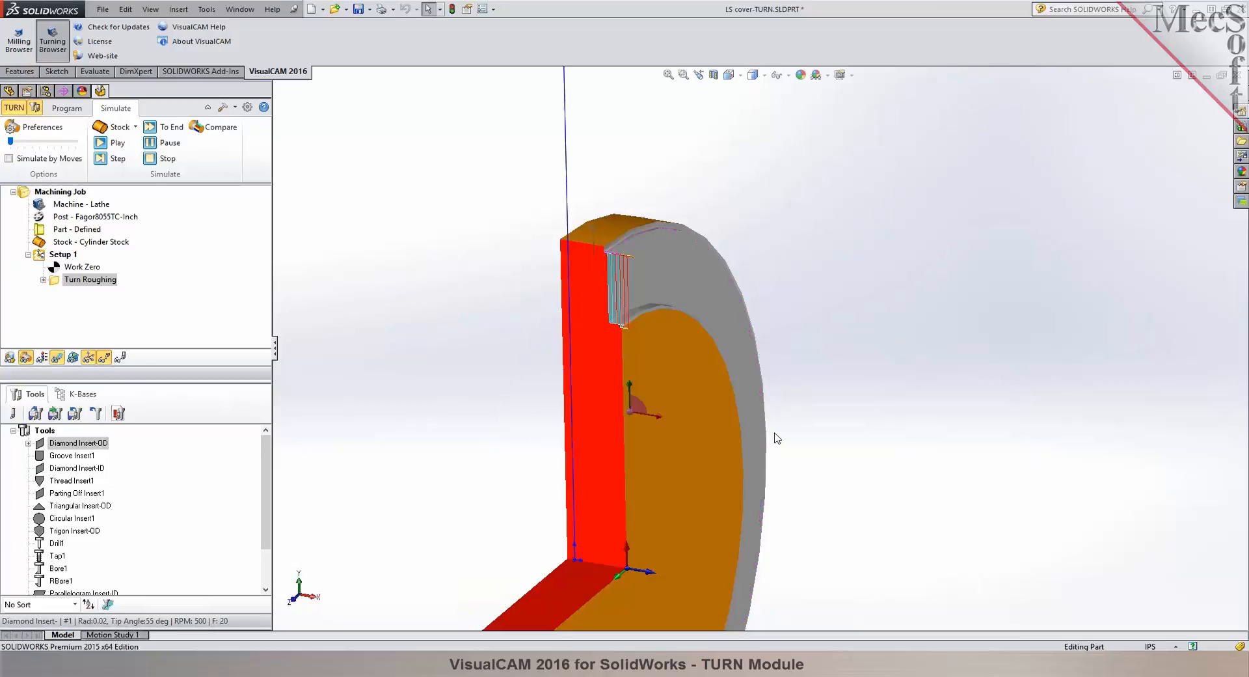
scroll(630, 461, down, 2)
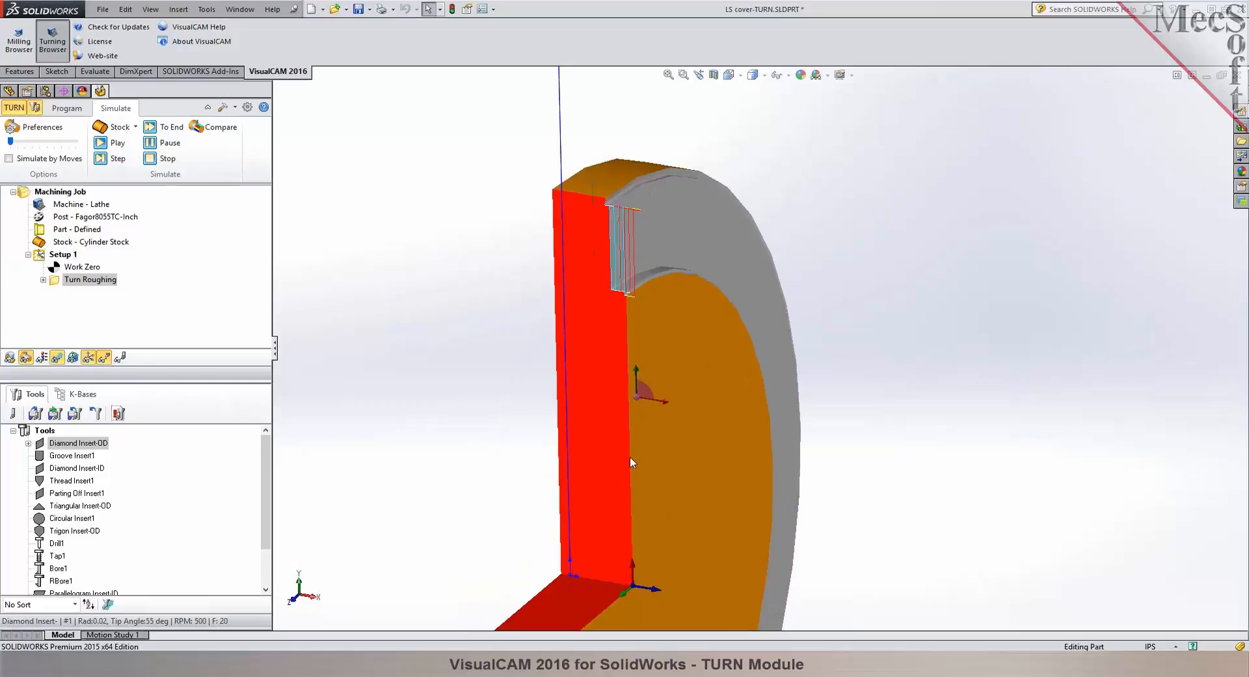
Return to the turning program and duplicate the front-facing Turn Roughing operation within Setup 1.
click(67, 108)
scroll(600, 251, down, 5)
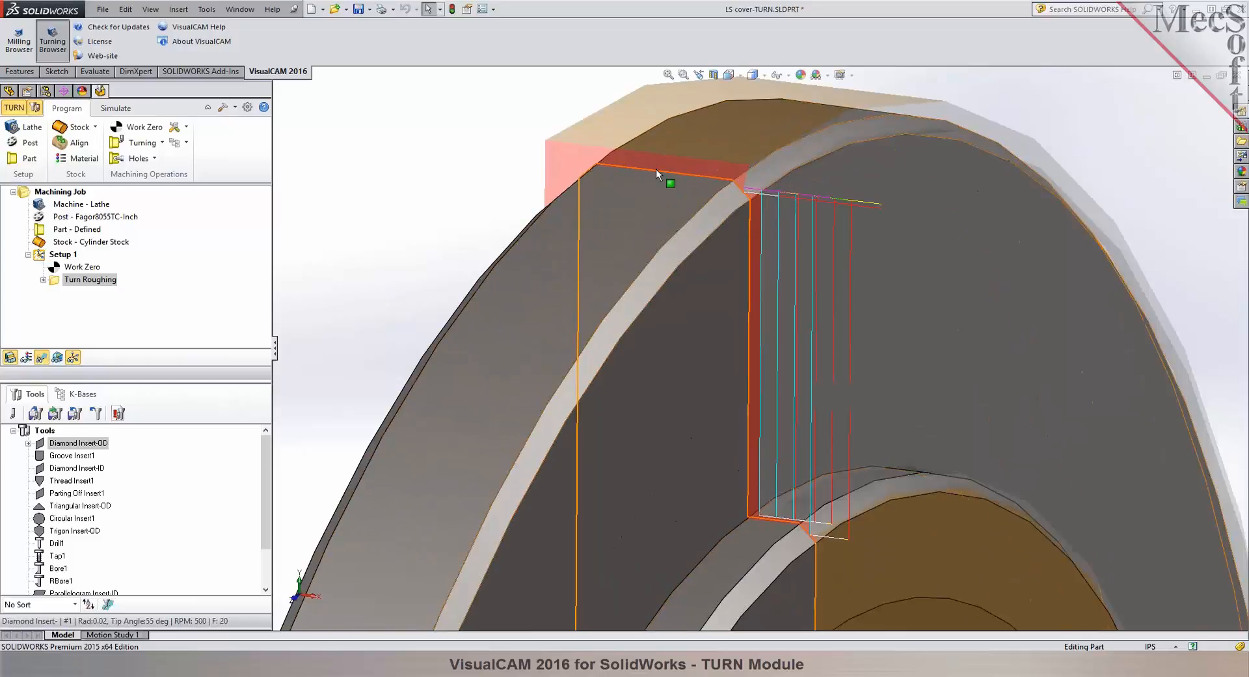
click(57, 281)
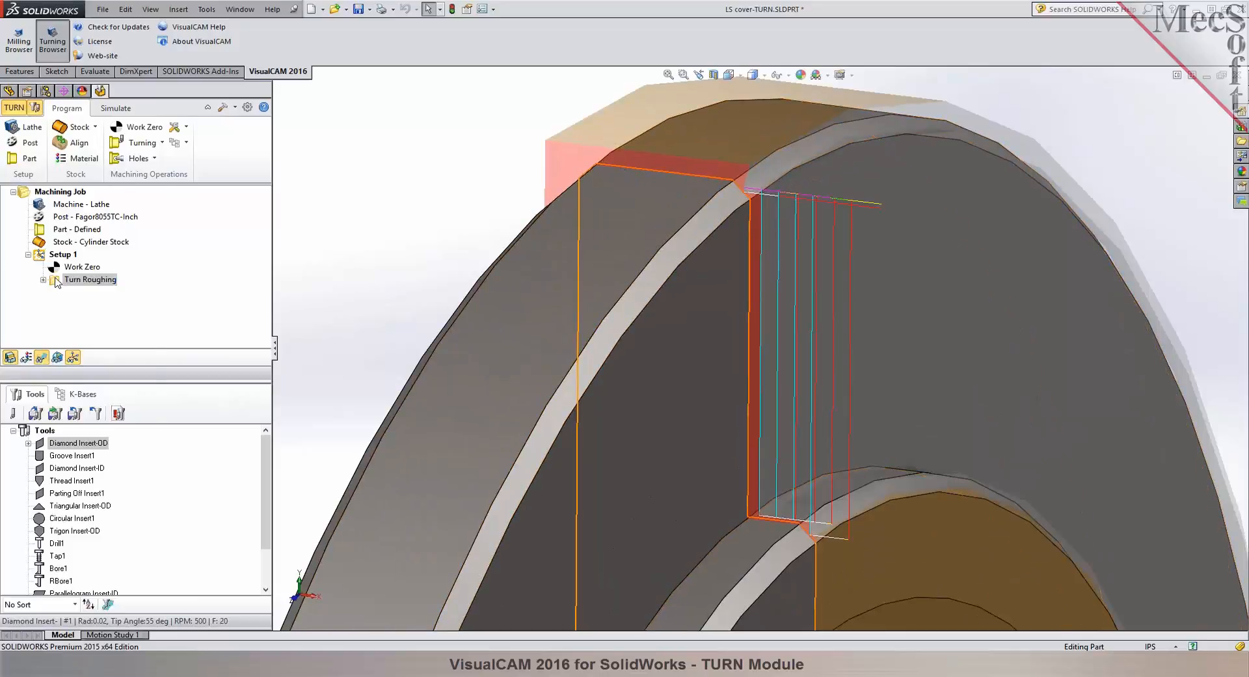
right_click(57, 281)
click(89, 442)
right_click(78, 280)
click(89, 462)
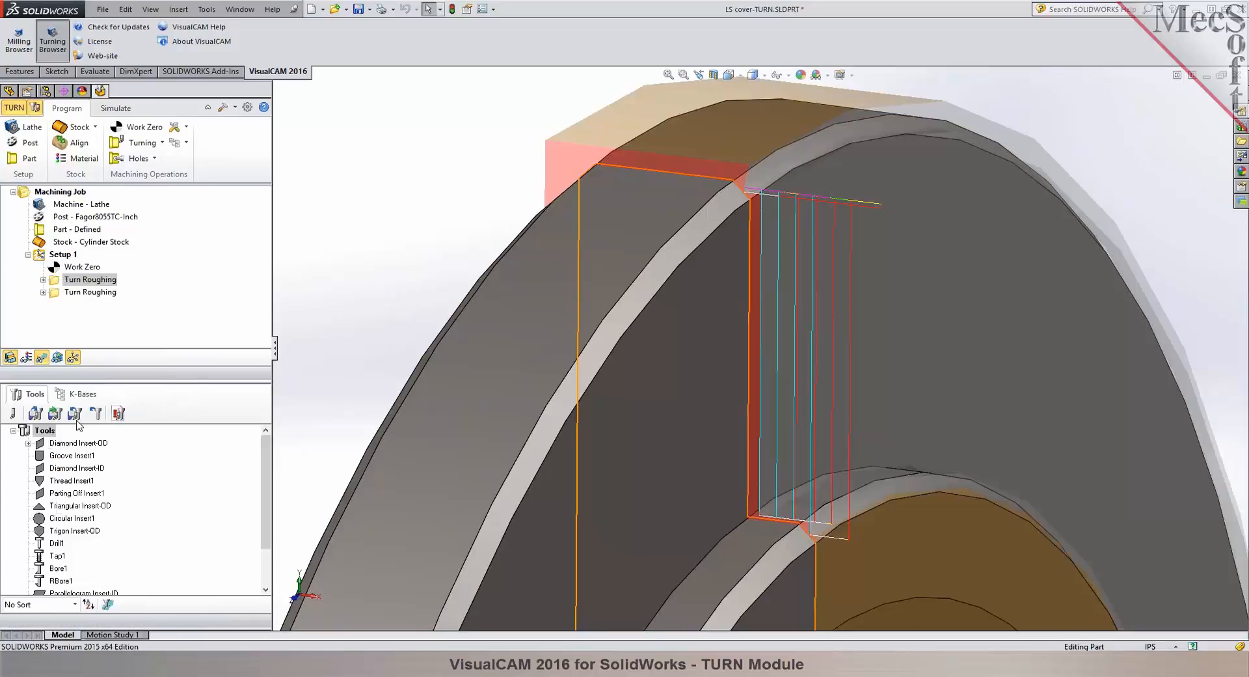
Change the copied Turn Roughing operation to the Outer Diameter approach without start and end point containment, then generate it.
double_click(72, 293)
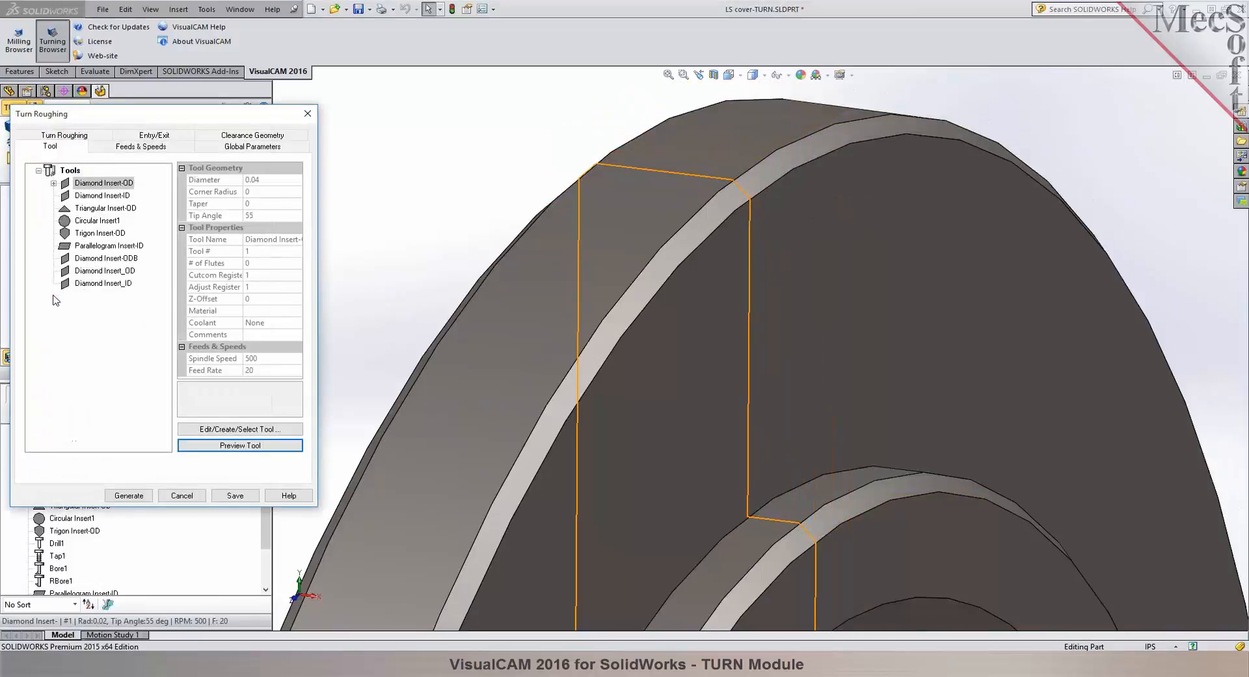
click(215, 149)
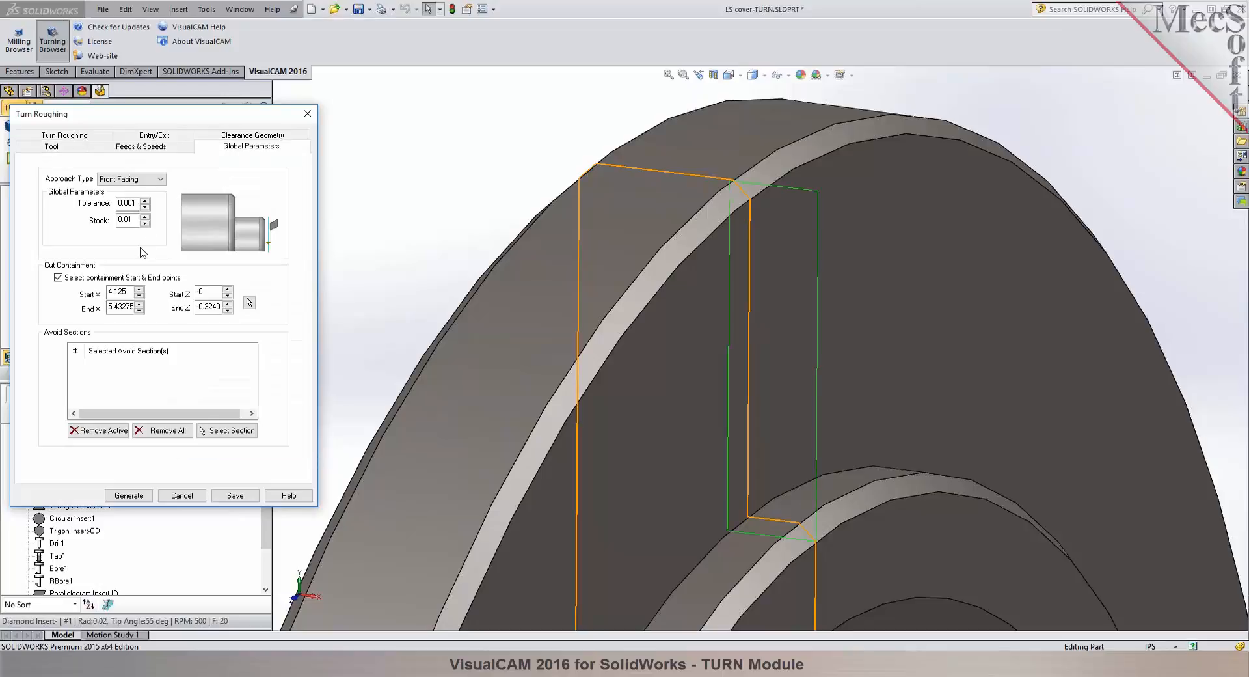
click(71, 279)
click(163, 180)
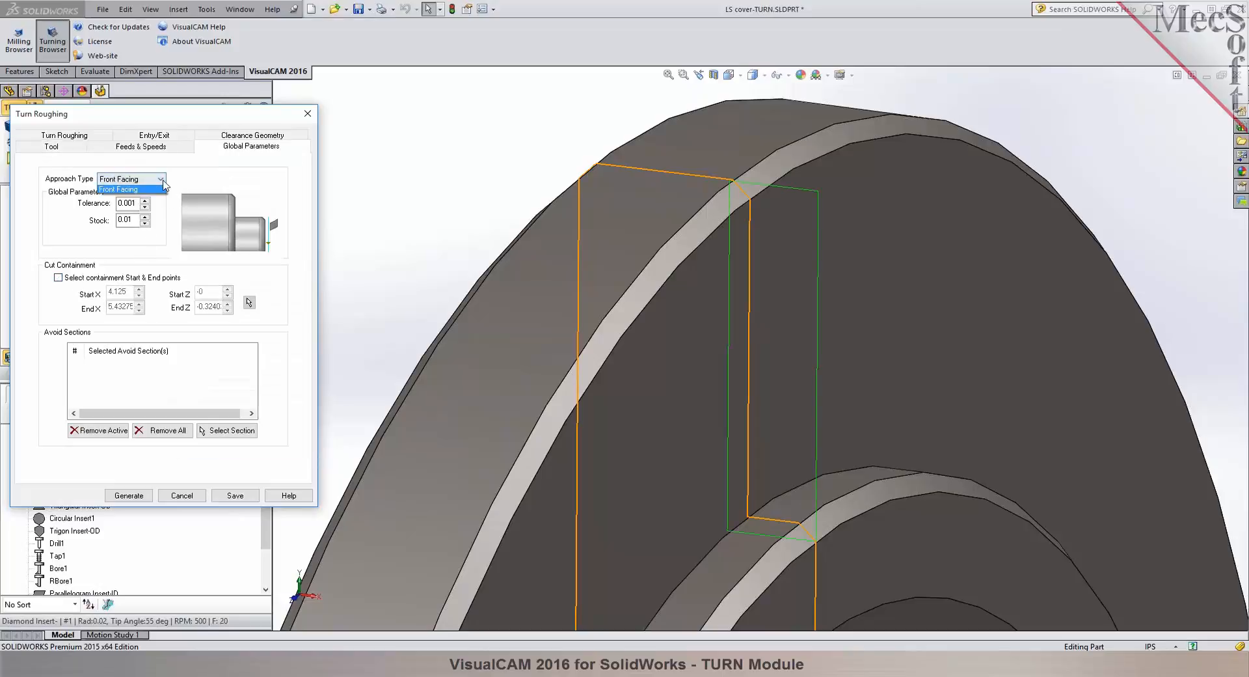
click(154, 191)
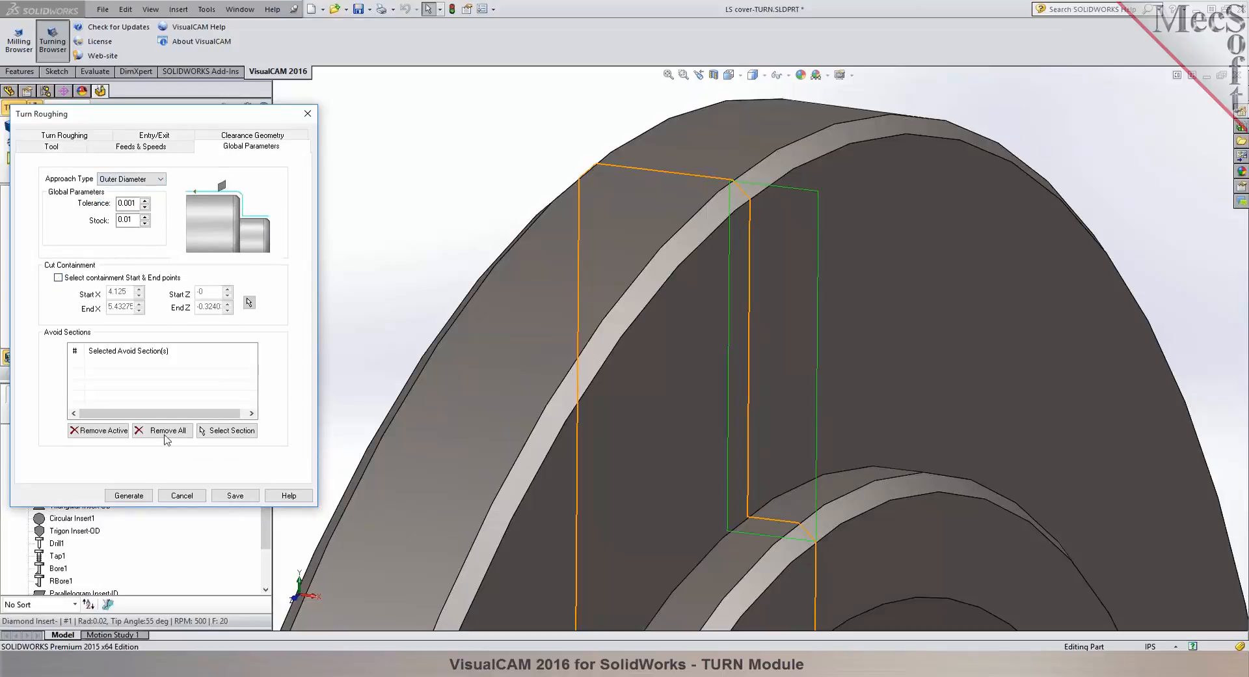
click(129, 496)
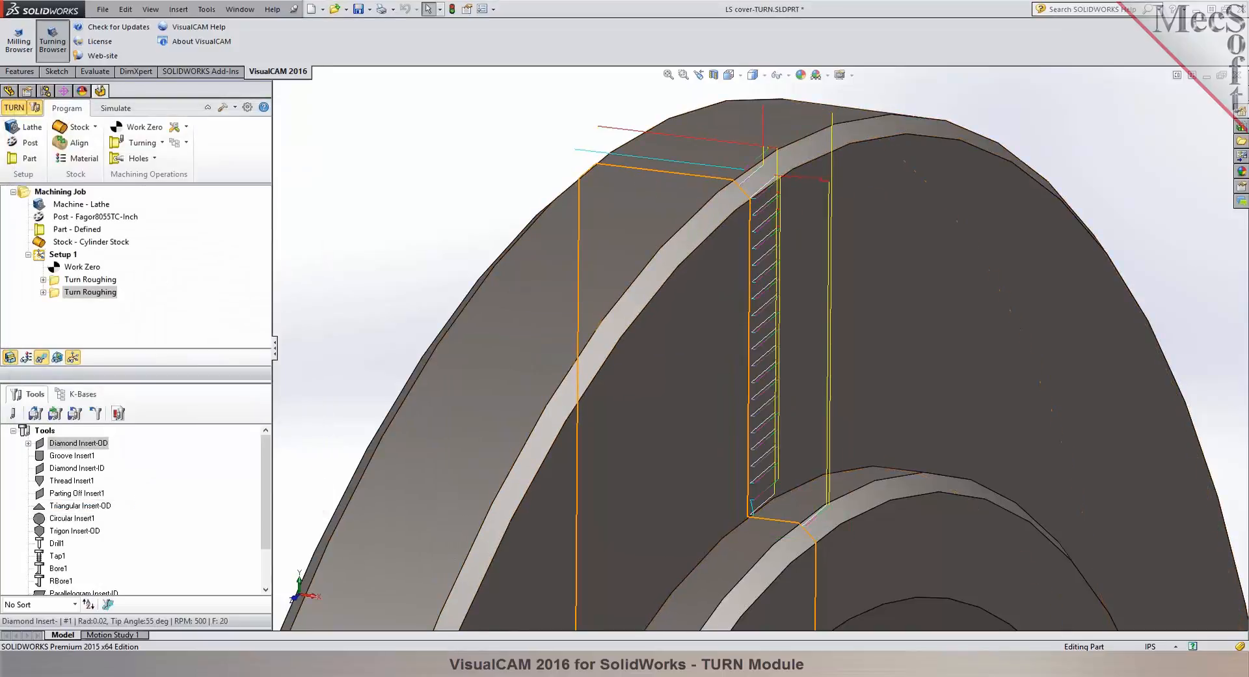
Simulate the outer-diameter roughing toolpath and return to the turning program.
click(61, 289)
click(115, 108)
click(108, 143)
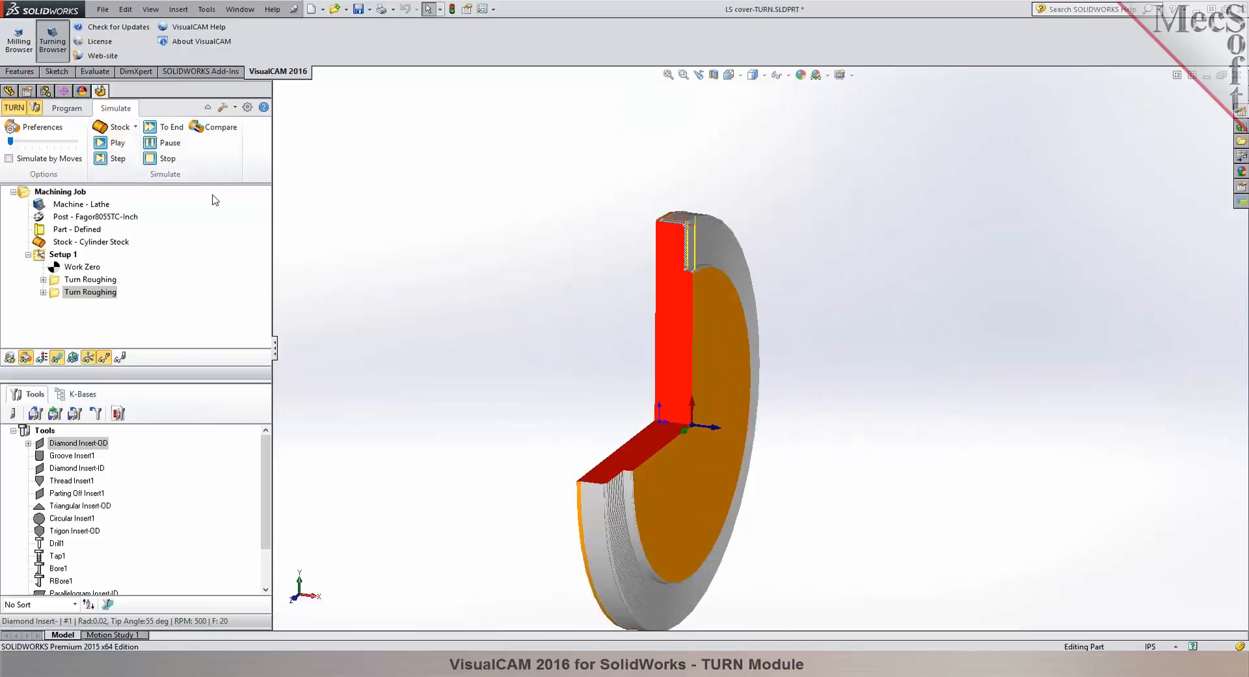
click(67, 108)
Start a Turn Finishing operation with the Diamond Insert-OD tool and open its global parameters.
scroll(665, 245, down, 5)
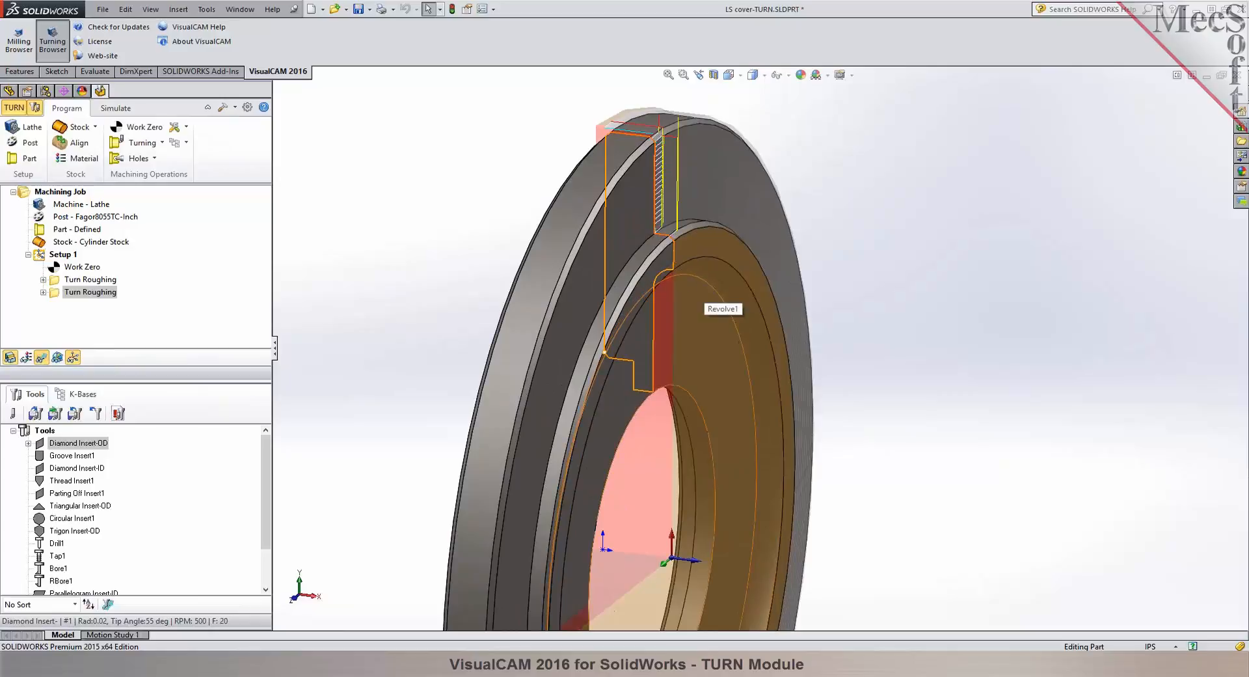
click(143, 143)
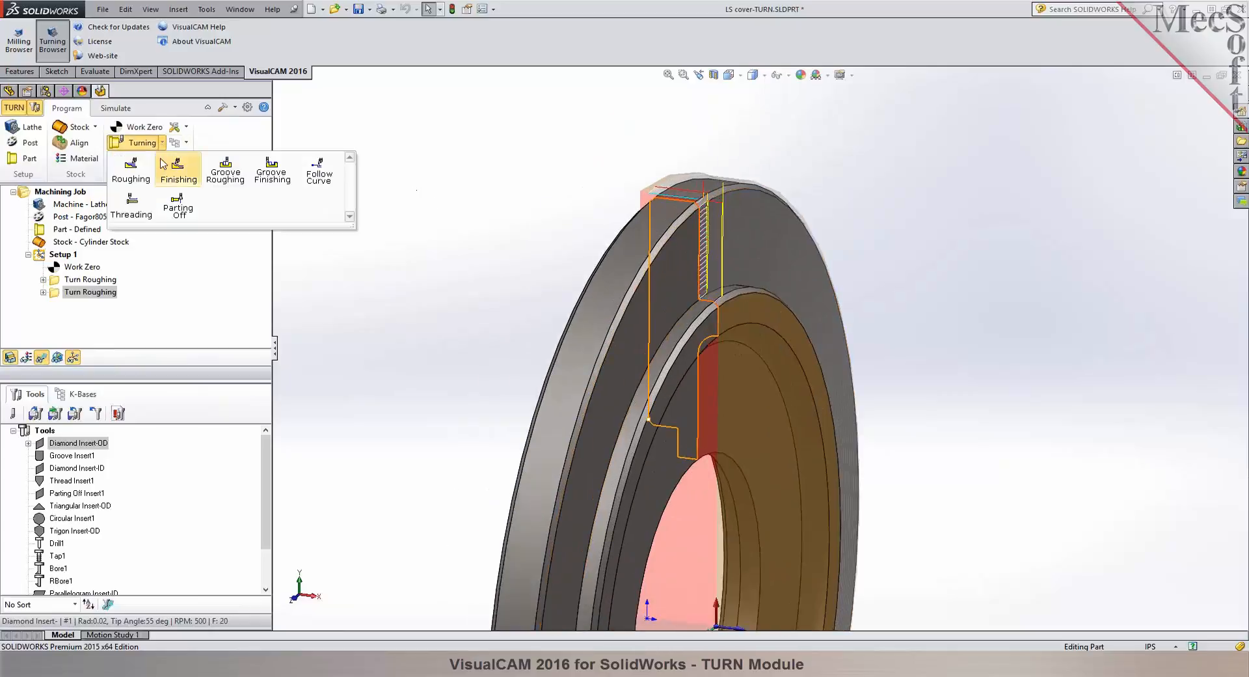
click(171, 170)
click(70, 183)
click(217, 148)
Contain the finishing cut between the boss's chamfer edge (X 4.125, Z 0) and the rim's outer edge (X 5.4375, Z -0.8125), then generate.
click(54, 282)
click(244, 309)
scroll(708, 306, down, 5)
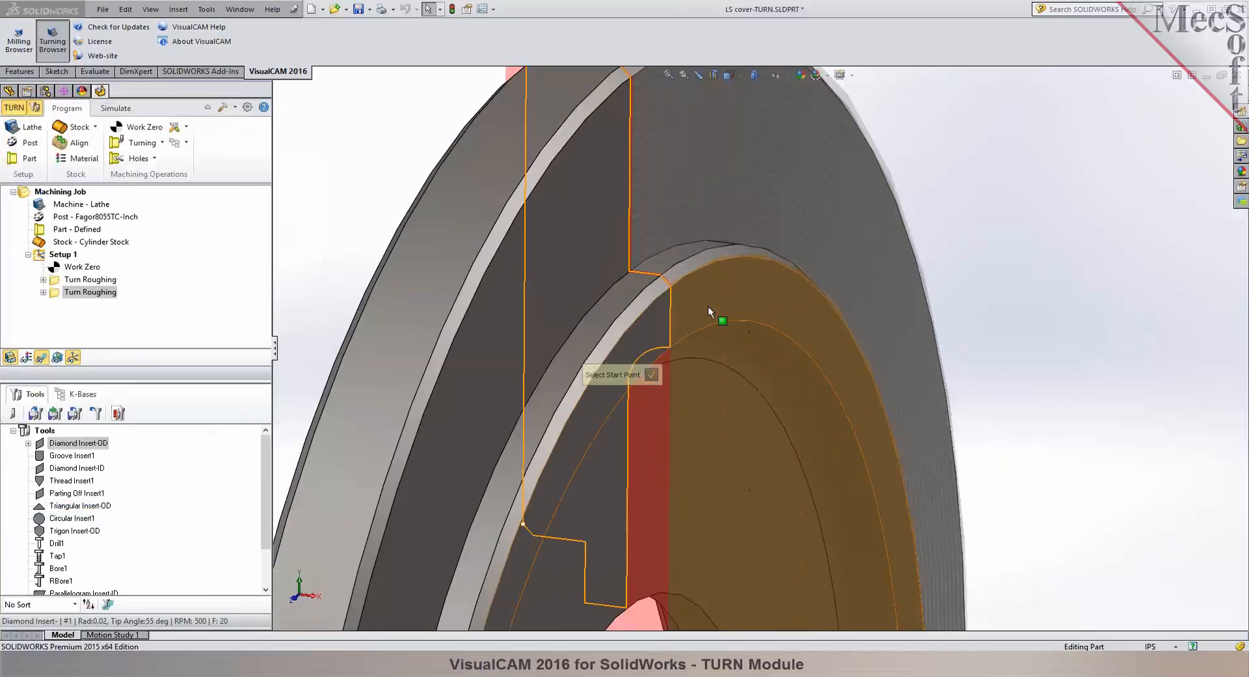
click(660, 282)
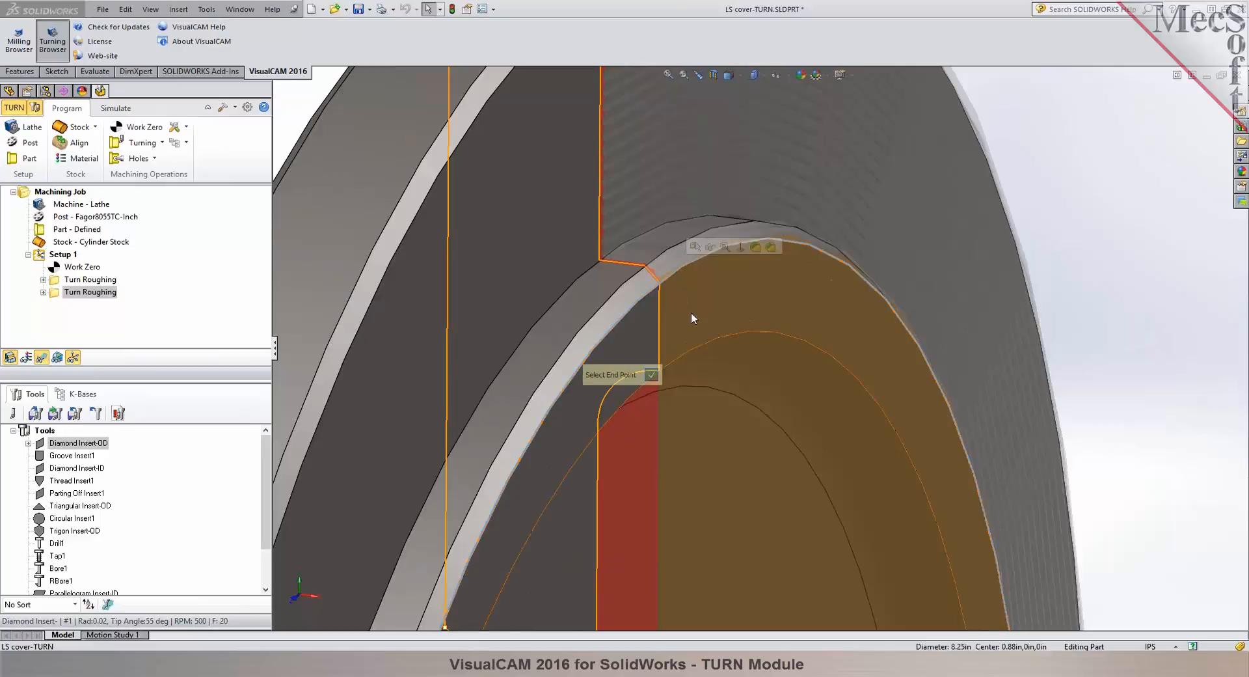
scroll(691, 311, up, 5)
scroll(625, 181, down, 3)
click(642, 156)
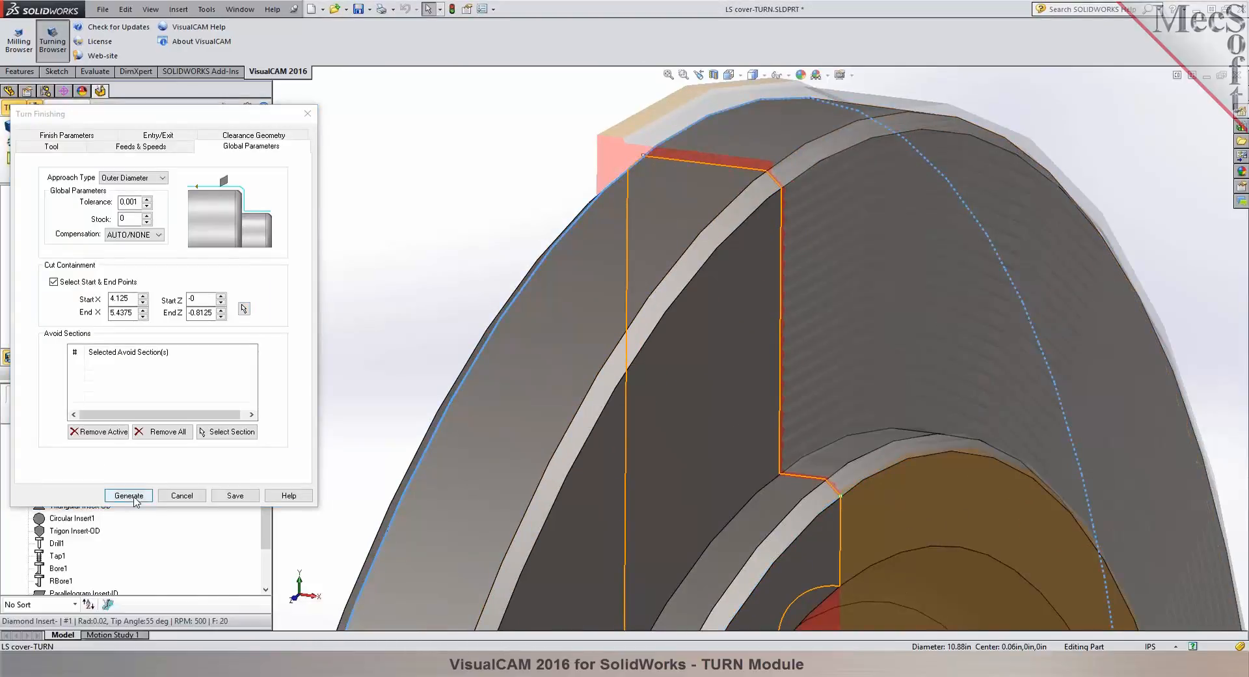
click(129, 495)
Simulate the finishing toolpath and inspect the finished outer rim, front face and chamfers up close.
scroll(482, 209, up, 3)
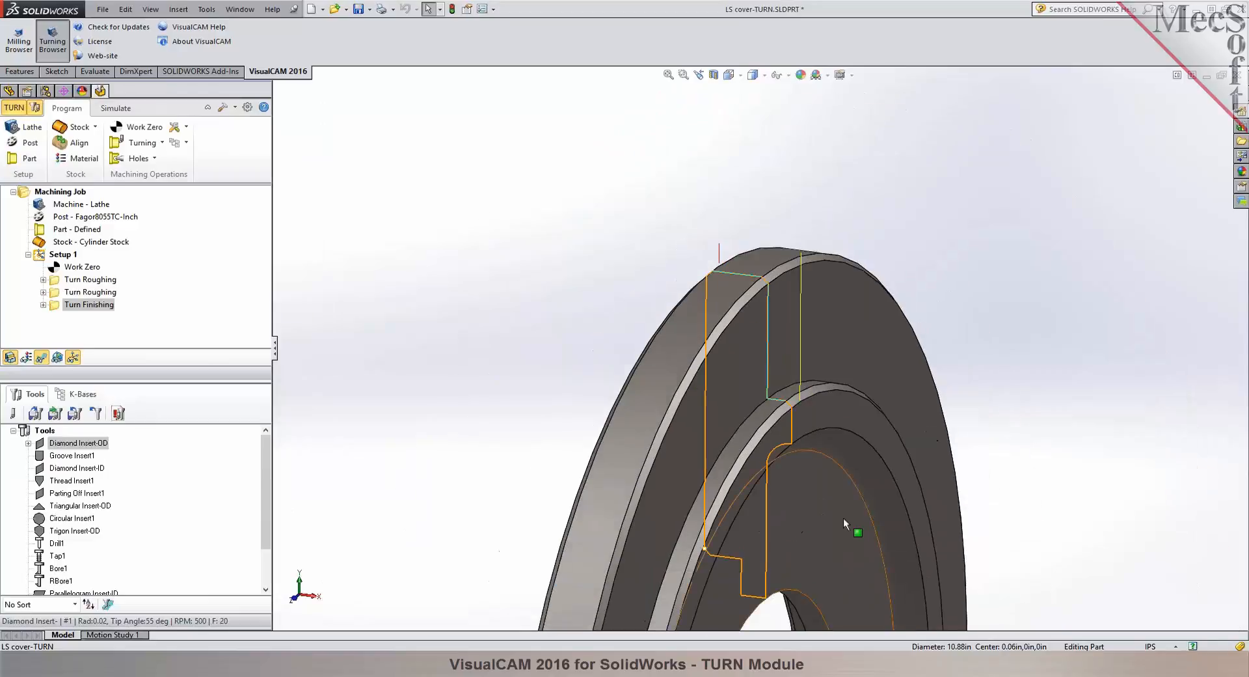
scroll(844, 523, down, 2)
click(116, 108)
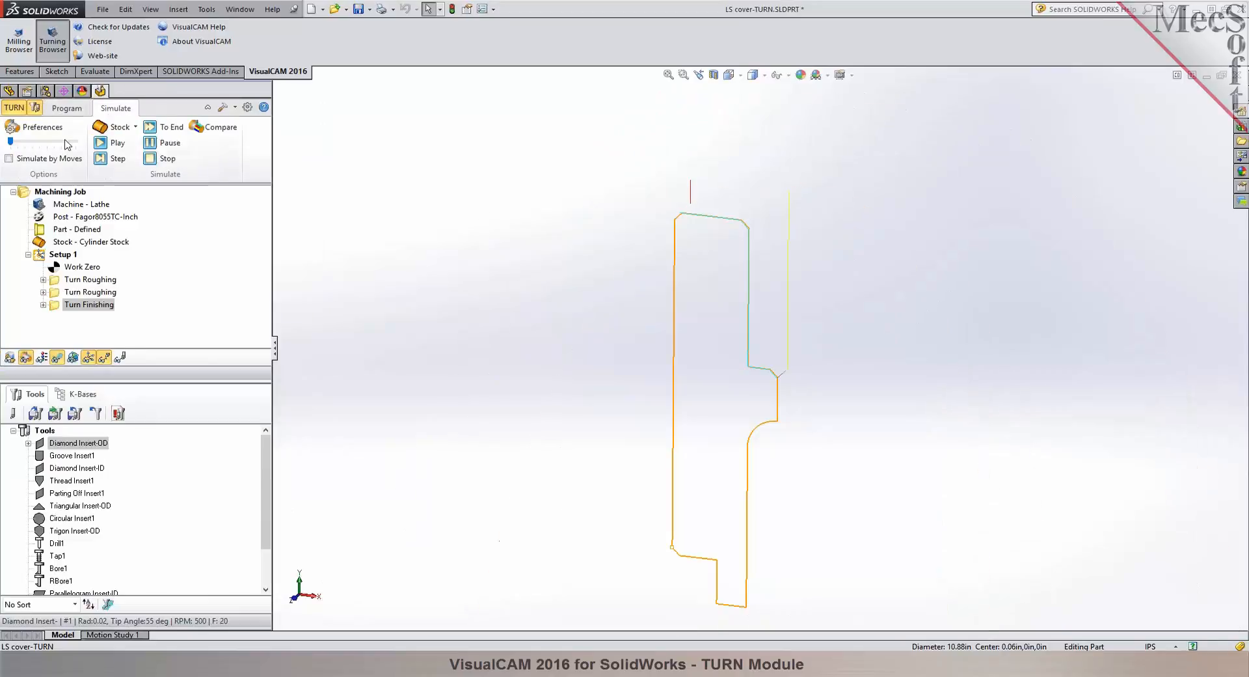
click(103, 146)
mouse_move(482, 264)
middle_down()
mouse_move(518, 234)
mouse_move(485, 244)
mouse_move(491, 254)
middle_up()
scroll(770, 330, down, 3)
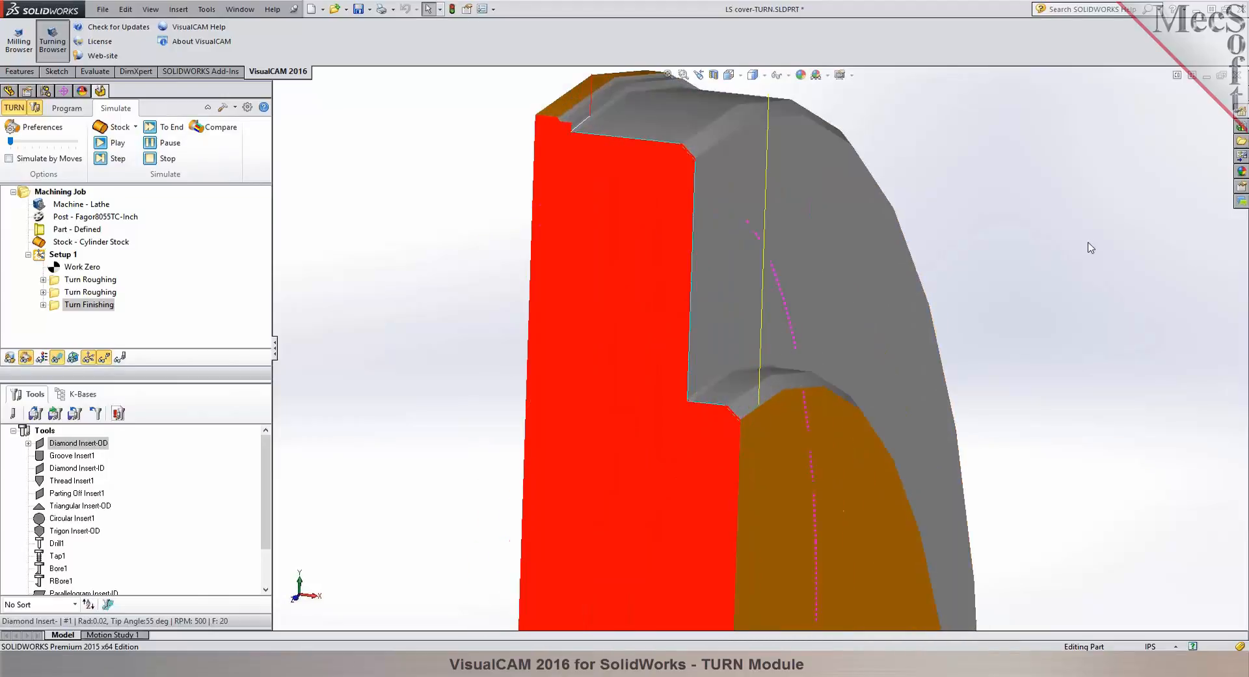
middle_drag(1082, 240, 1064, 237)
scroll(1013, 248, up, 1)
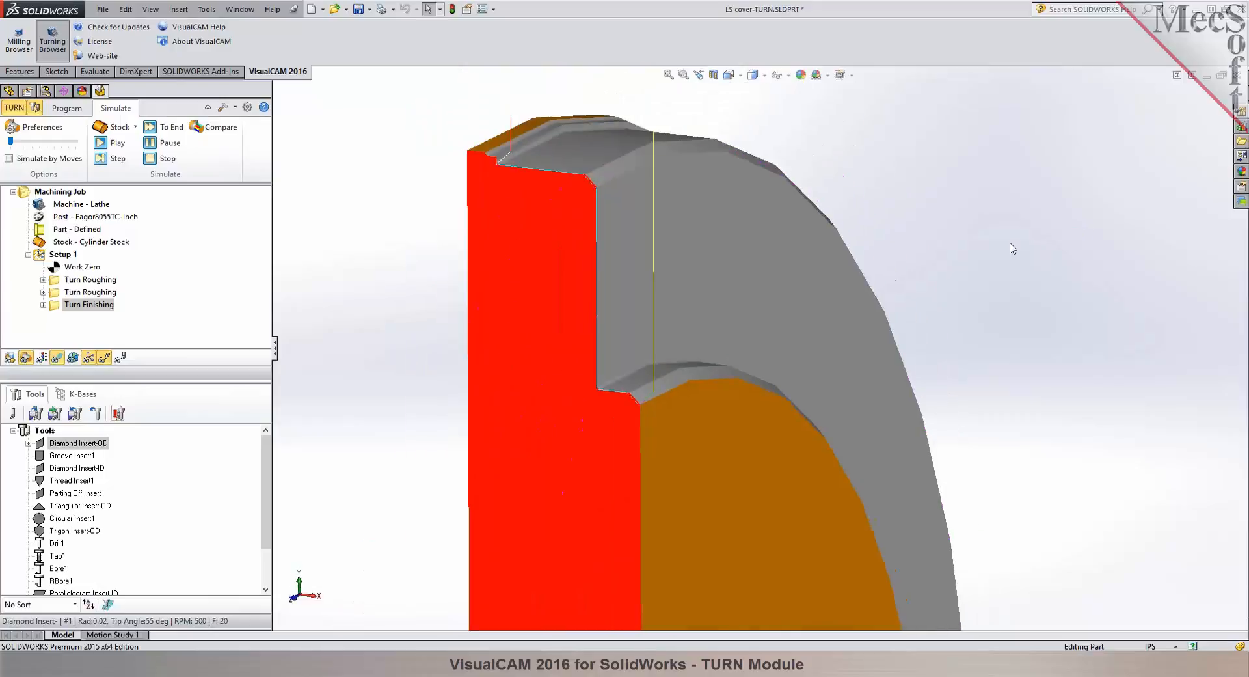
scroll(1012, 248, up, 5)
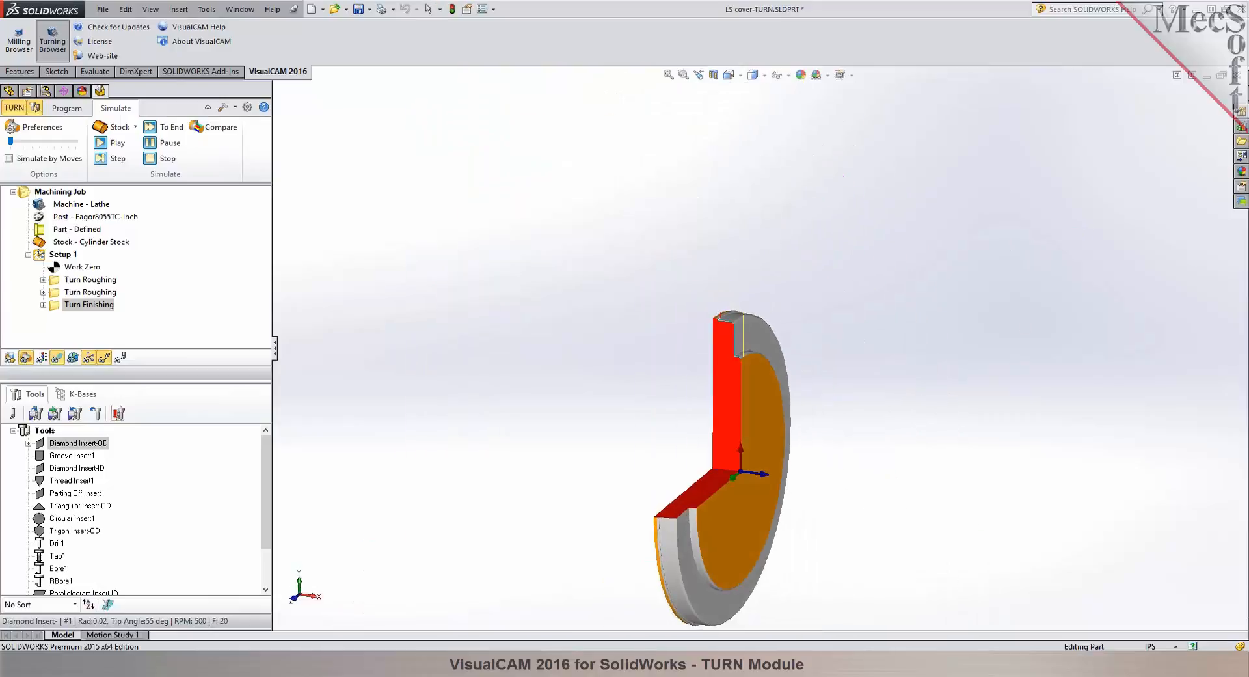
Create and generate a Turn Roughing operation with the Diamond Insert-ID tool and the Inner Diameter approach.
click(67, 108)
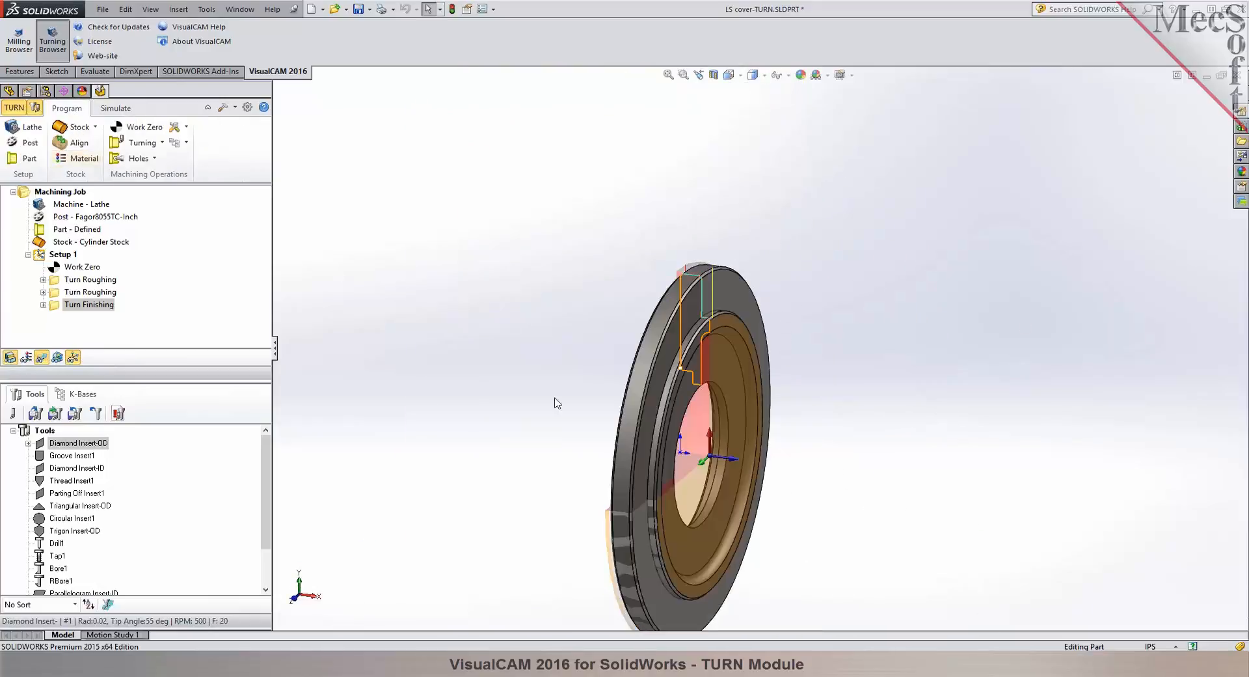
scroll(681, 405, down, 2)
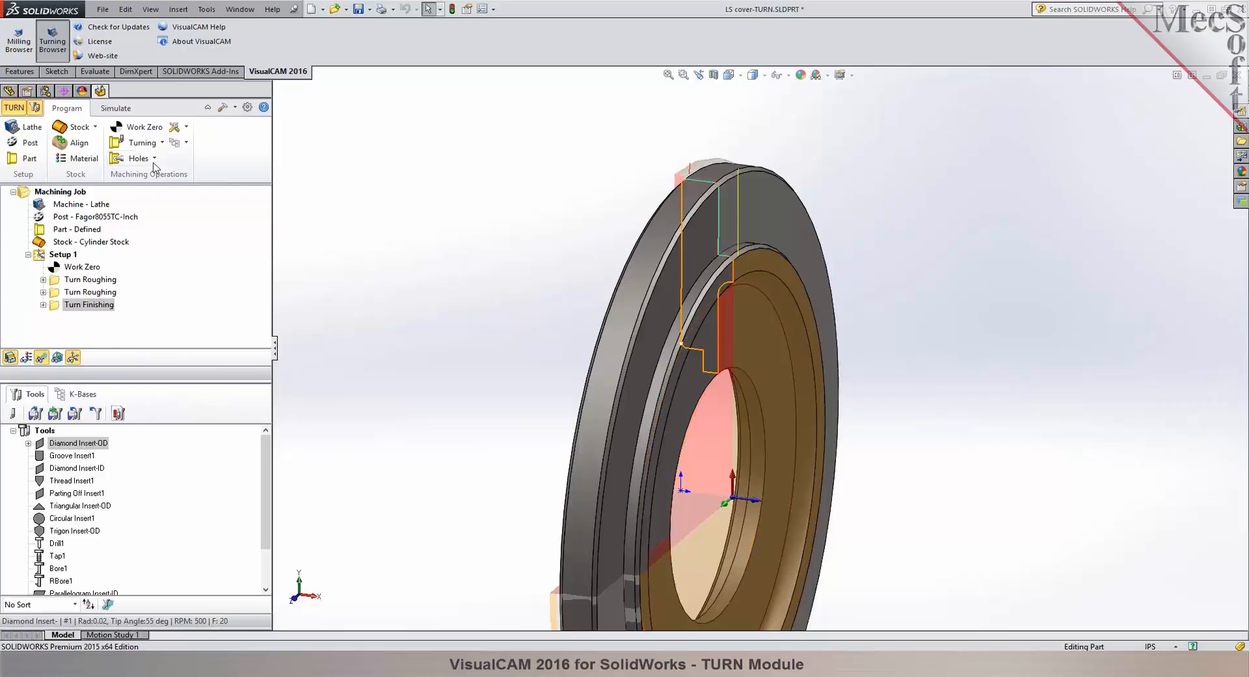
click(162, 144)
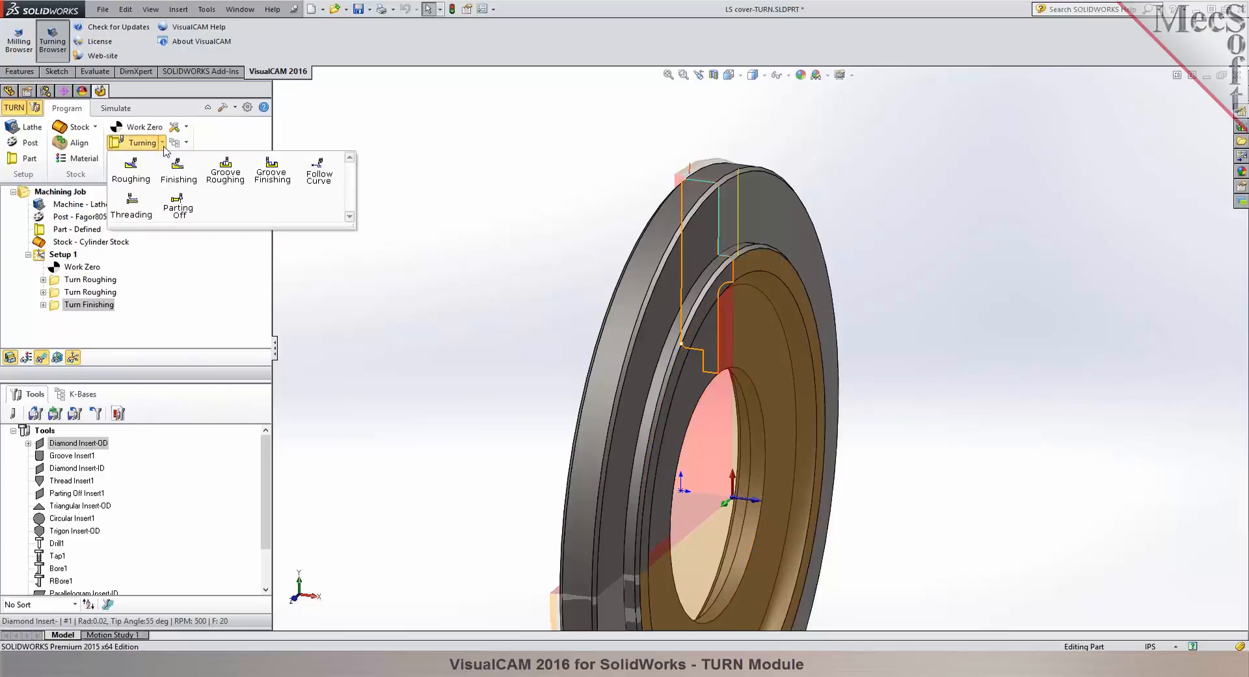
click(132, 170)
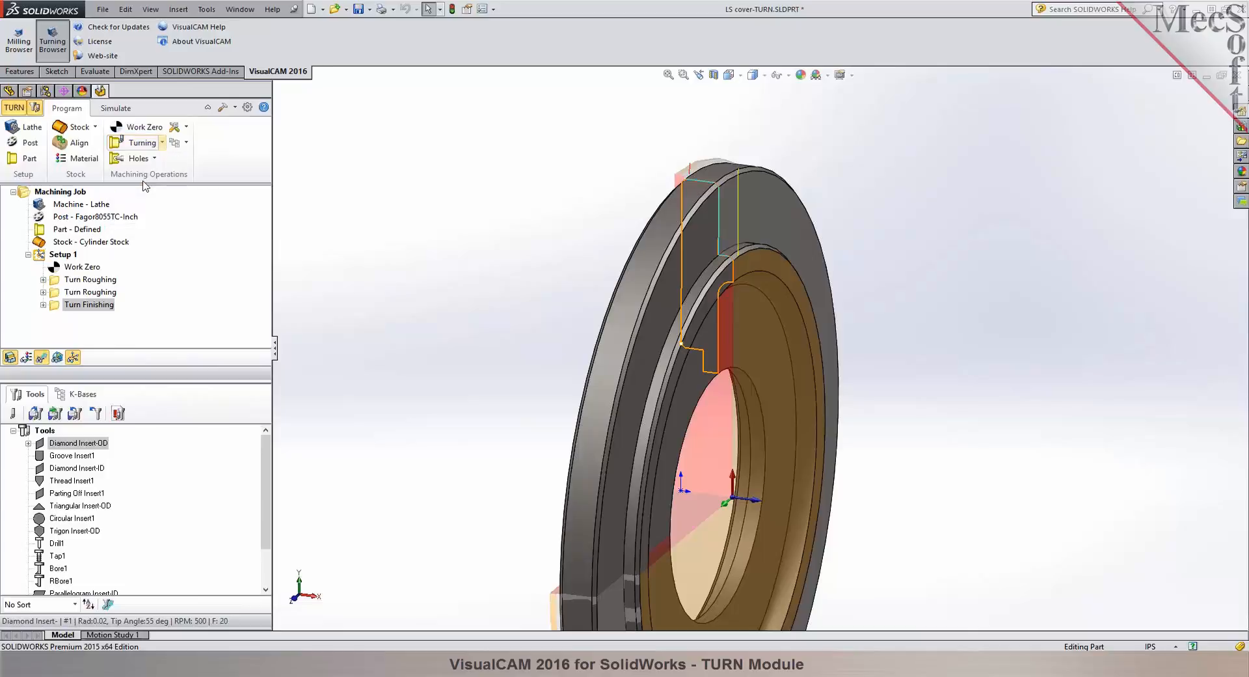
click(101, 196)
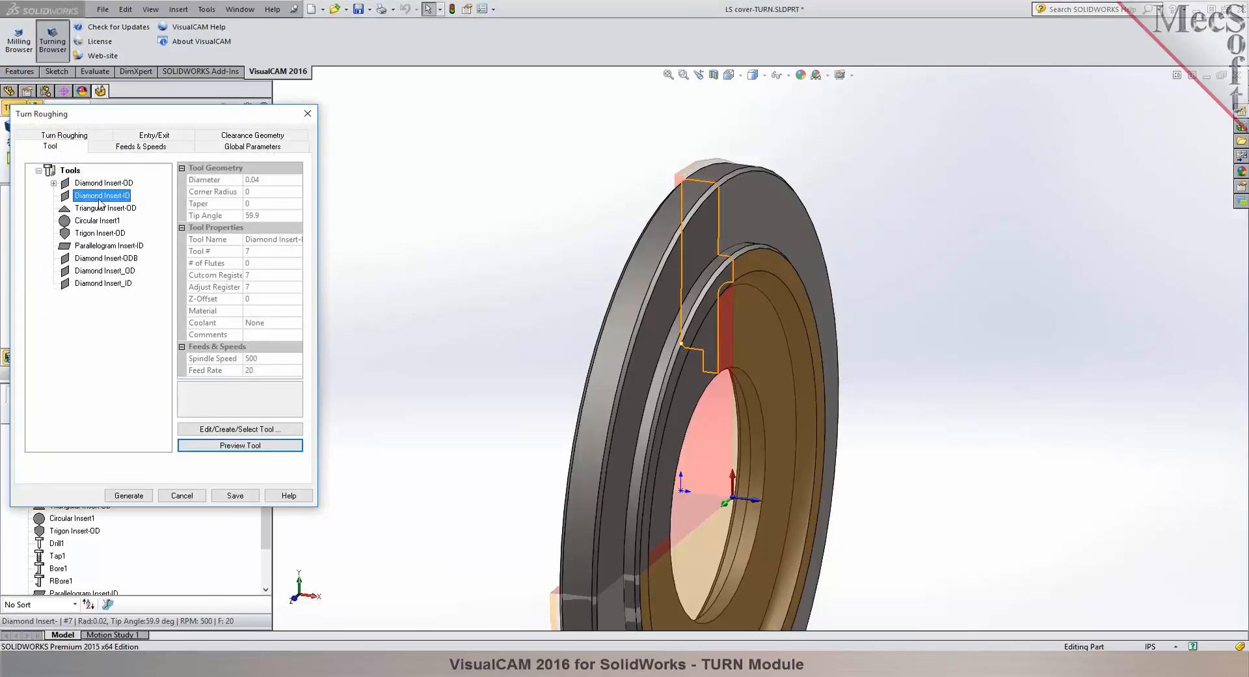
click(238, 148)
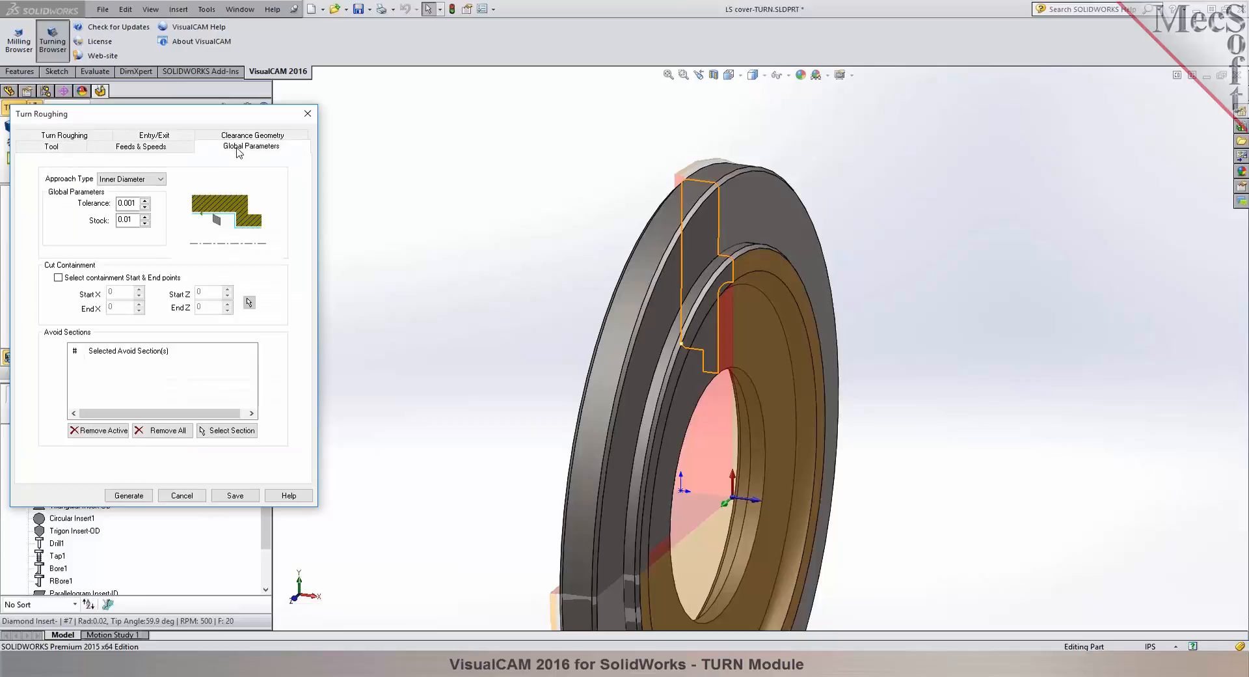
click(129, 495)
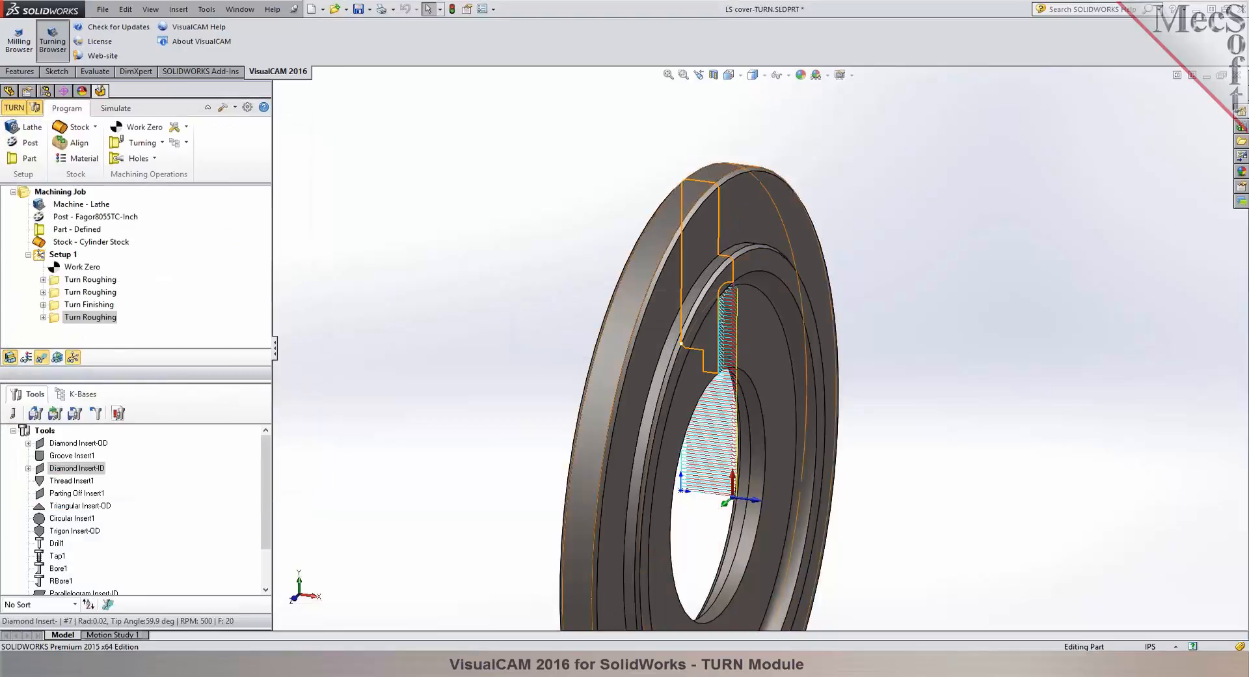
Examine the inner-diameter roughing toolpath and check the diameter of the part's central bore.
scroll(735, 460, down, 3)
scroll(735, 460, up, 3)
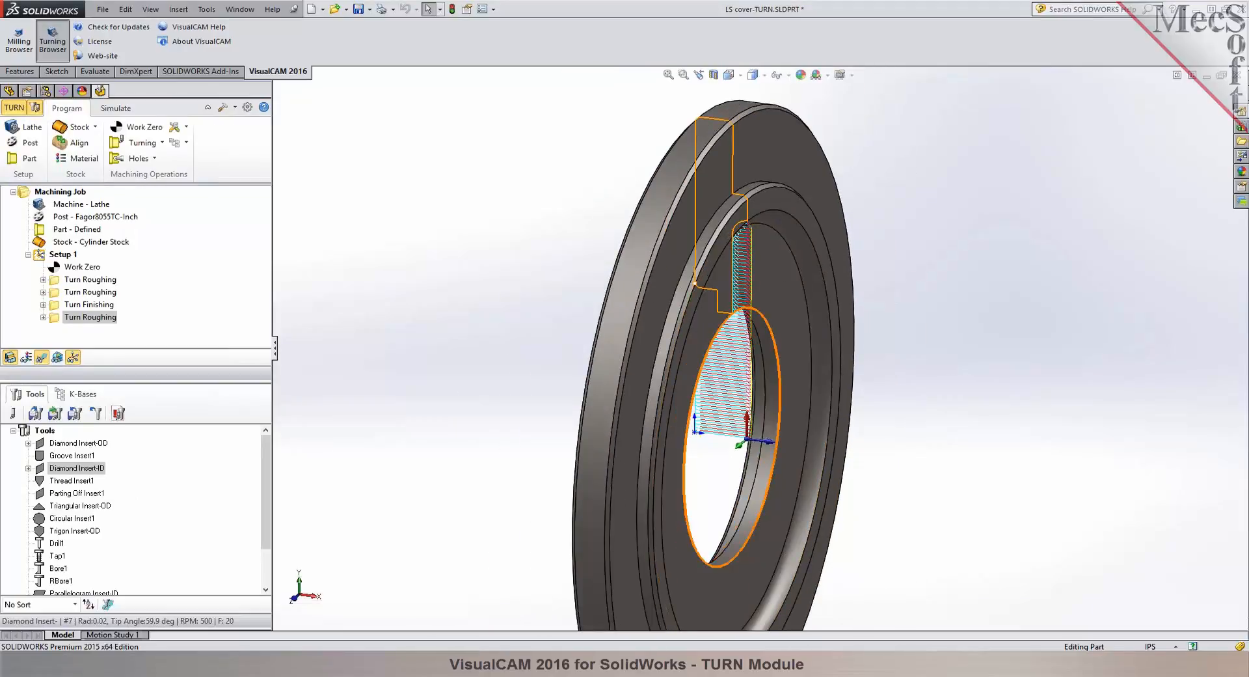
click(760, 319)
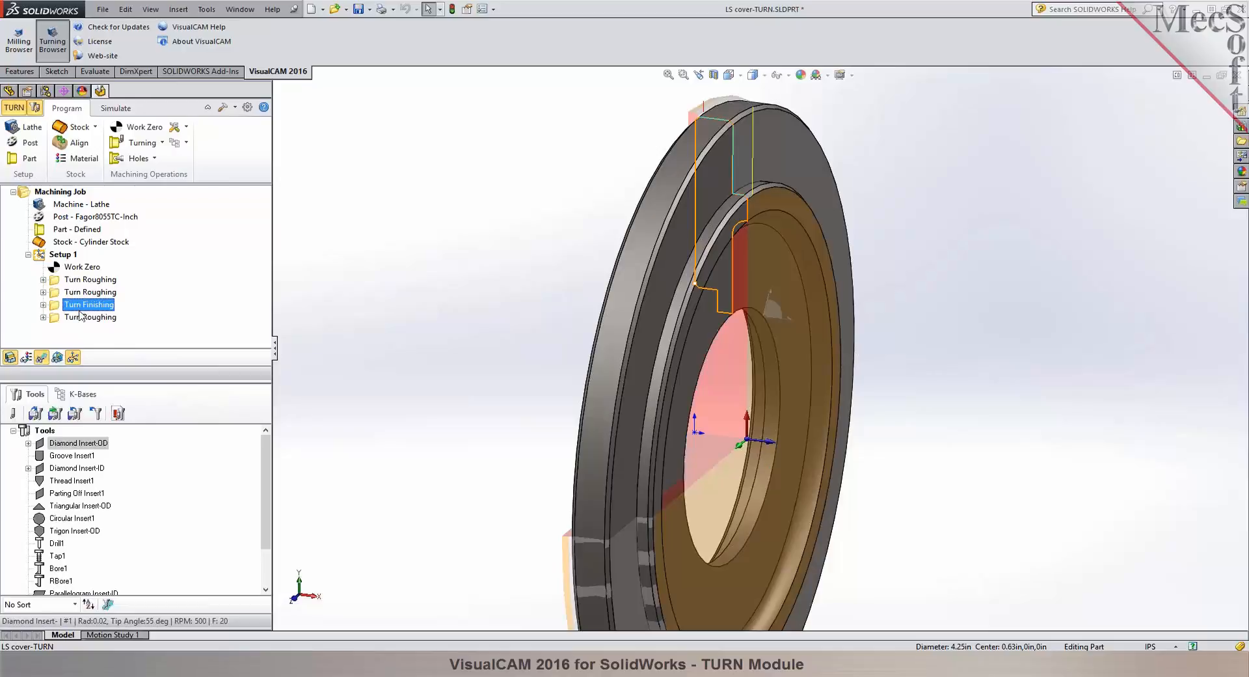
click(81, 319)
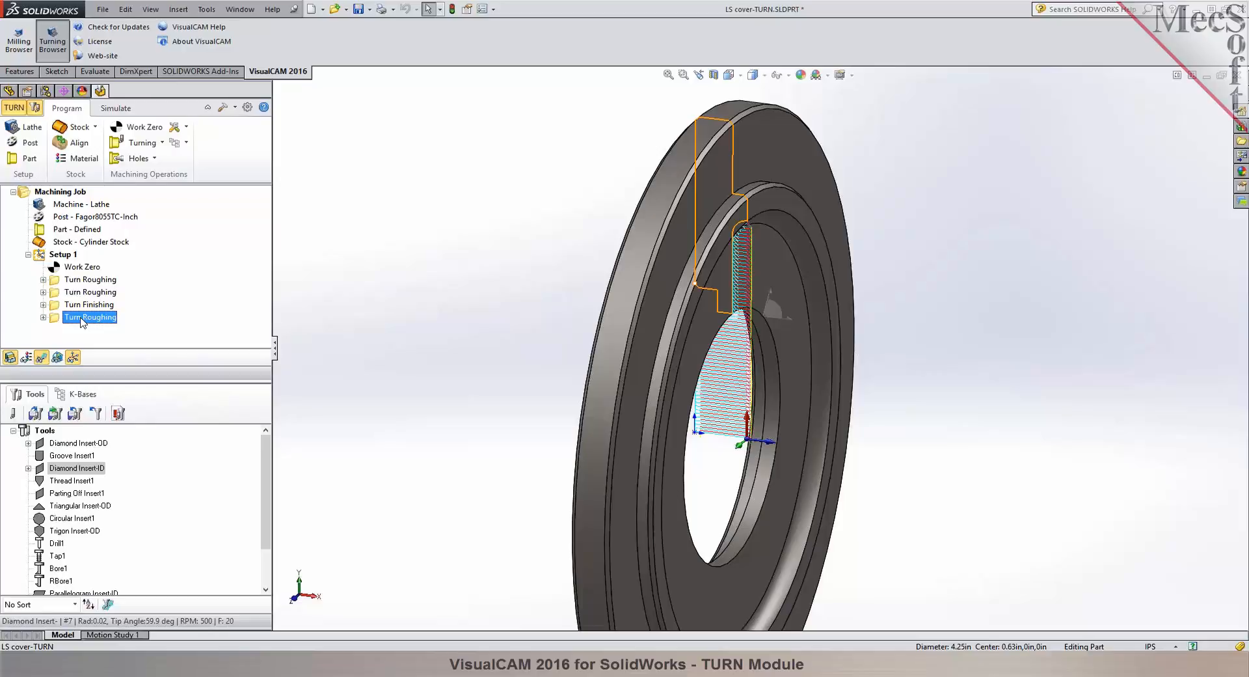
Start a Drill operation after Turn Finishing with the 0.625 in Drill1 tool.
click(82, 305)
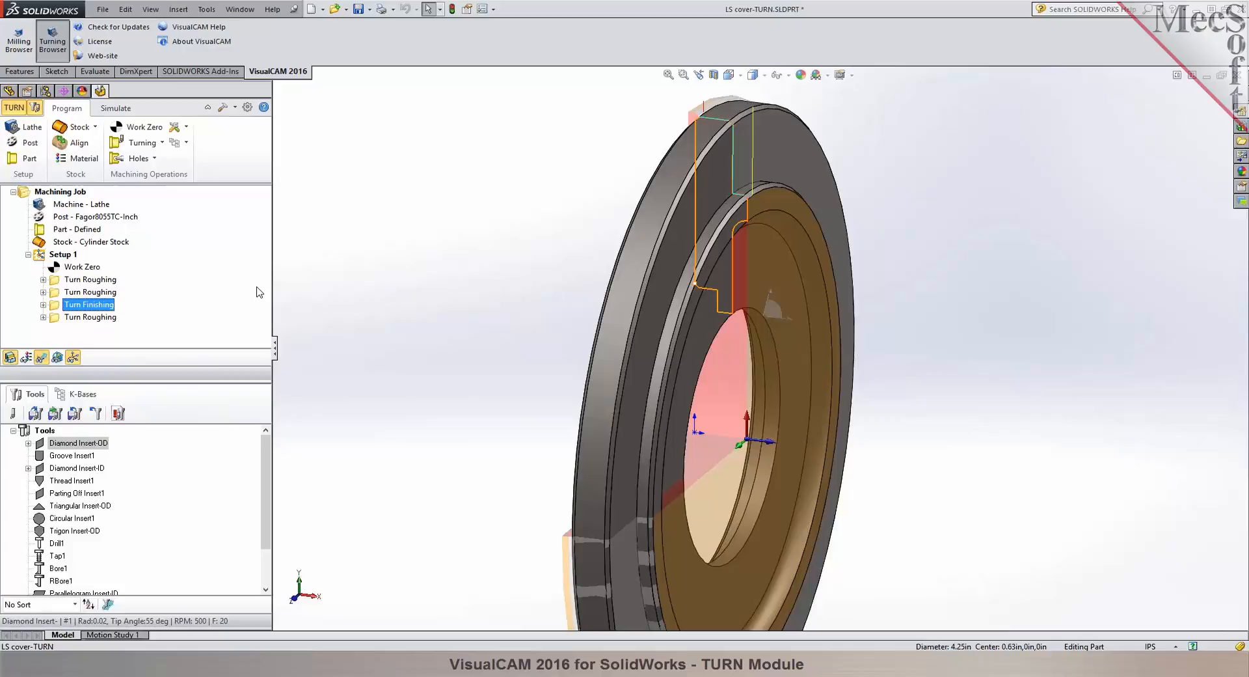
click(154, 158)
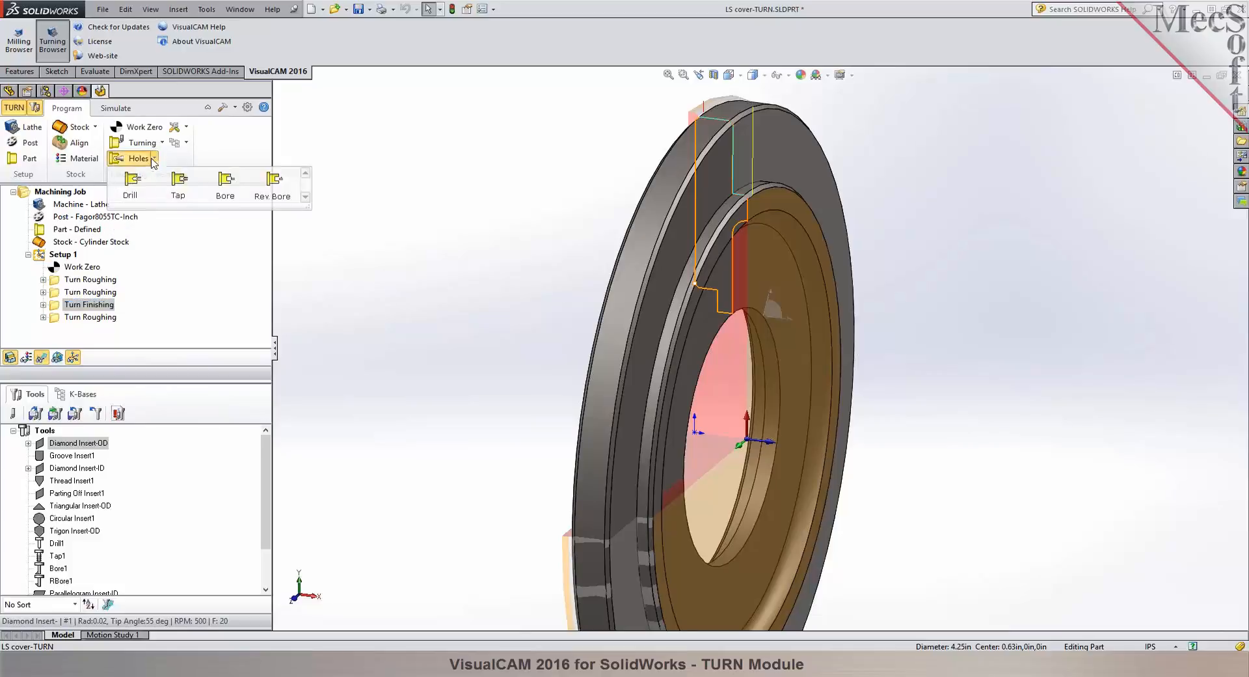
click(131, 184)
click(76, 171)
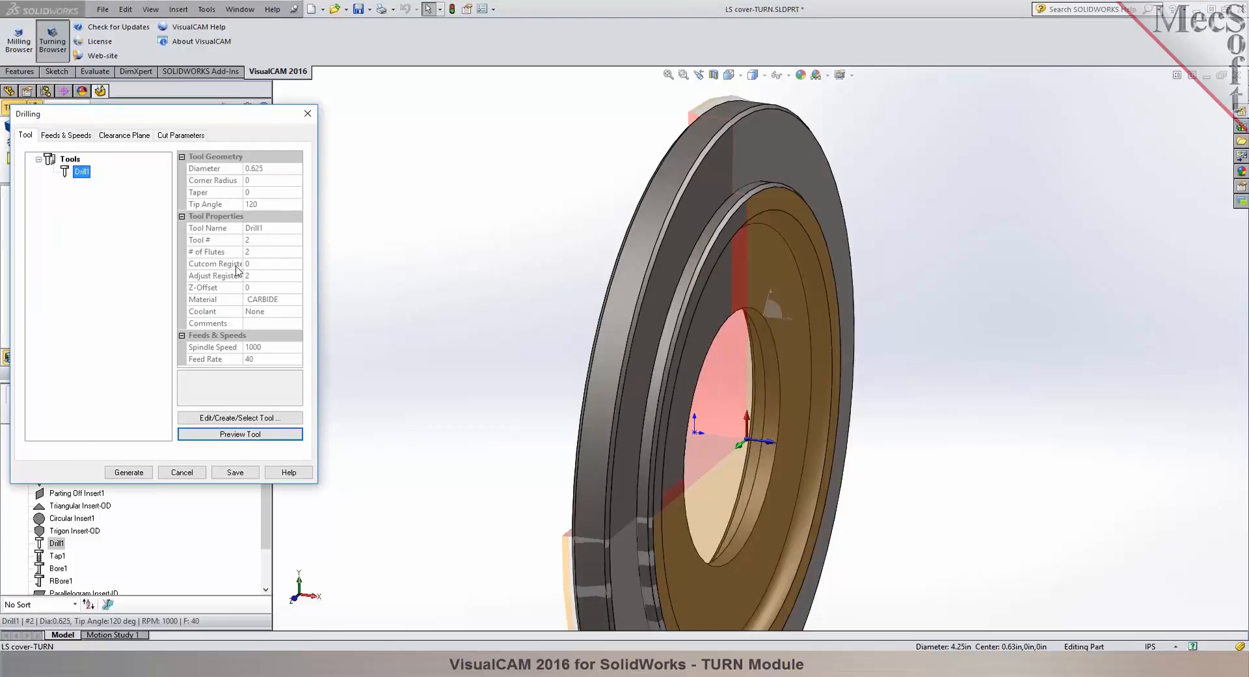
Set the drill depth to 0.875 by picking two points on the part, add the tool tip to the depth, and generate the Drill operation.
click(179, 135)
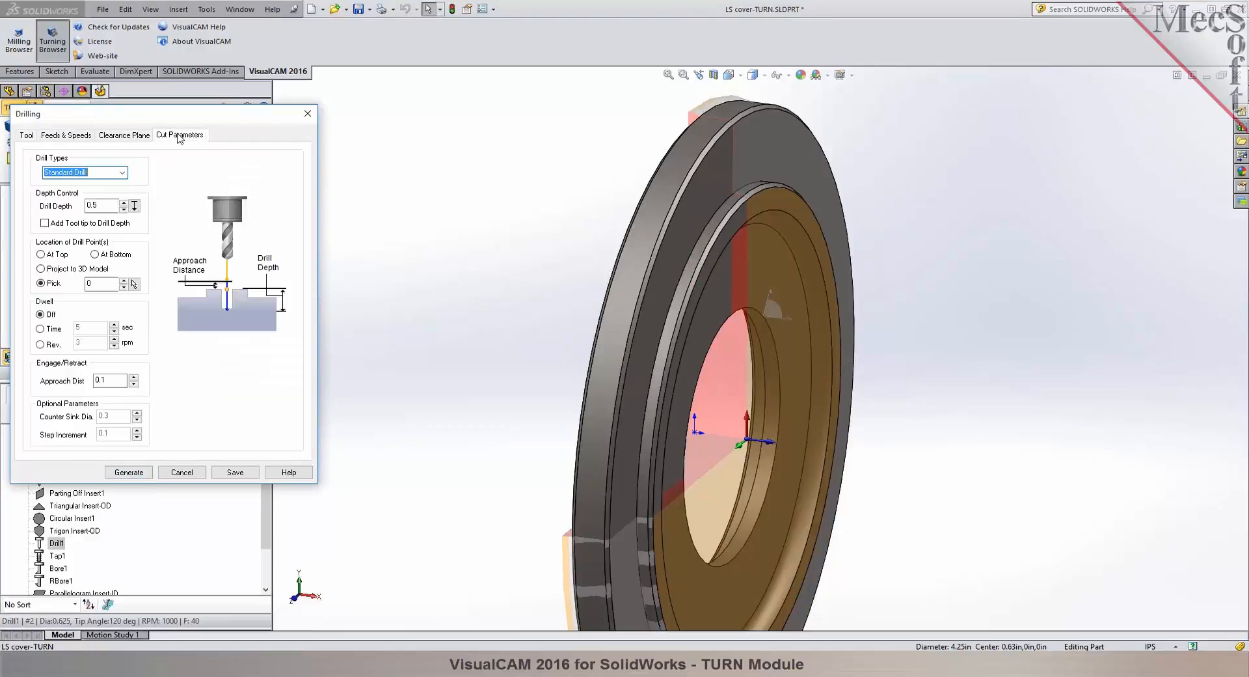
click(135, 206)
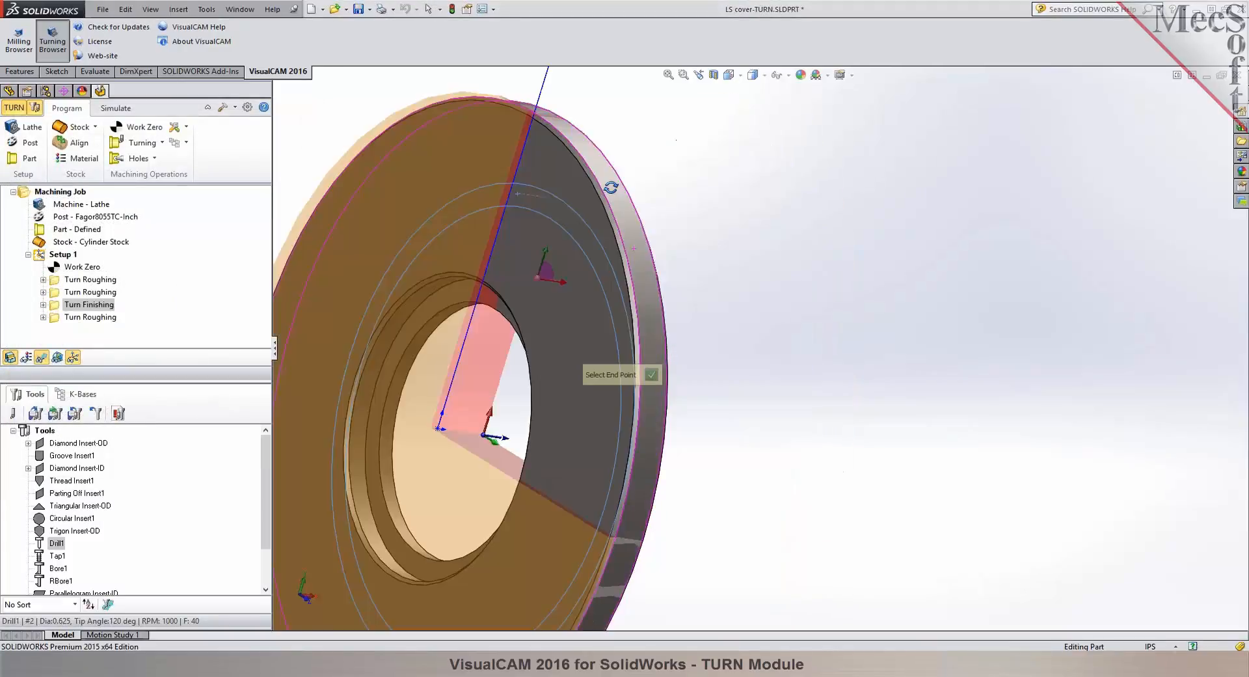
middle_drag(611, 187, 607, 196)
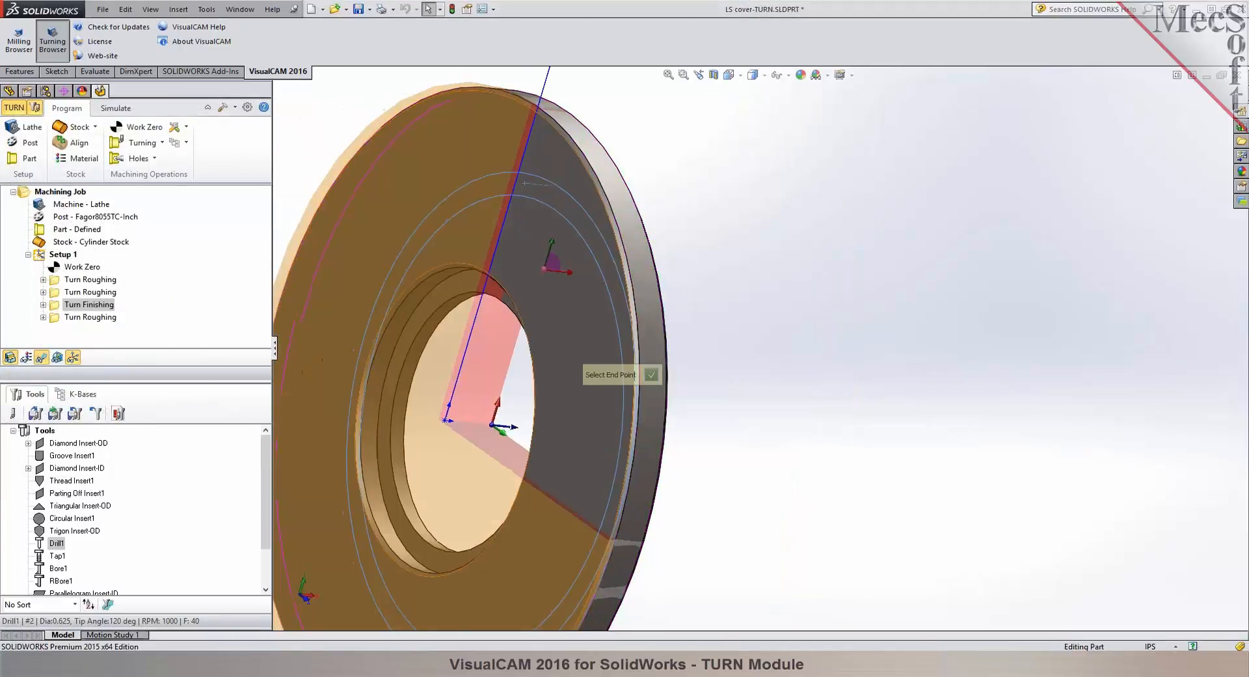
click(493, 233)
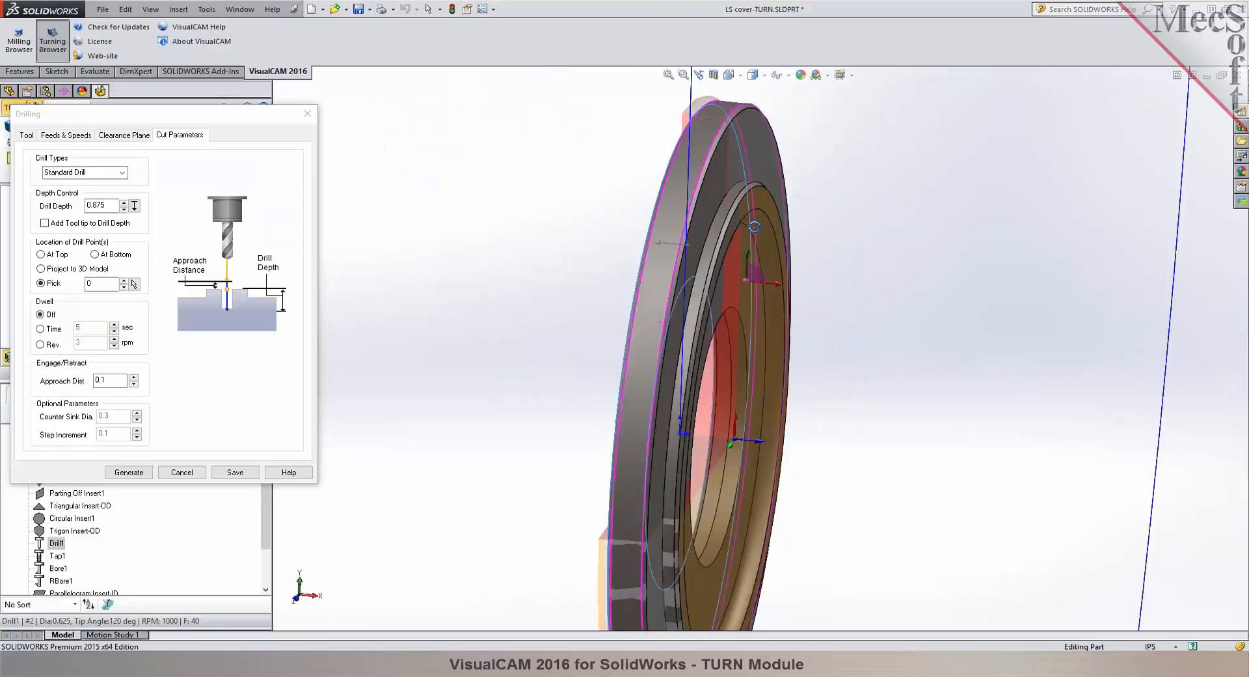
click(93, 224)
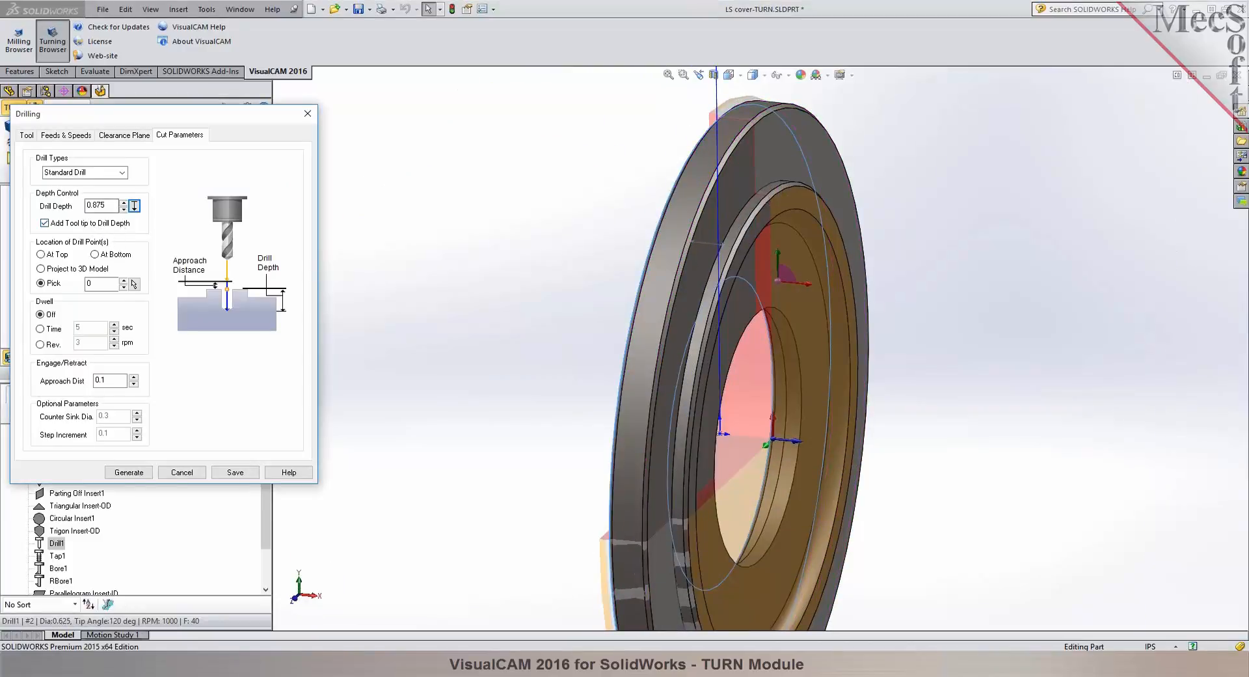
click(144, 474)
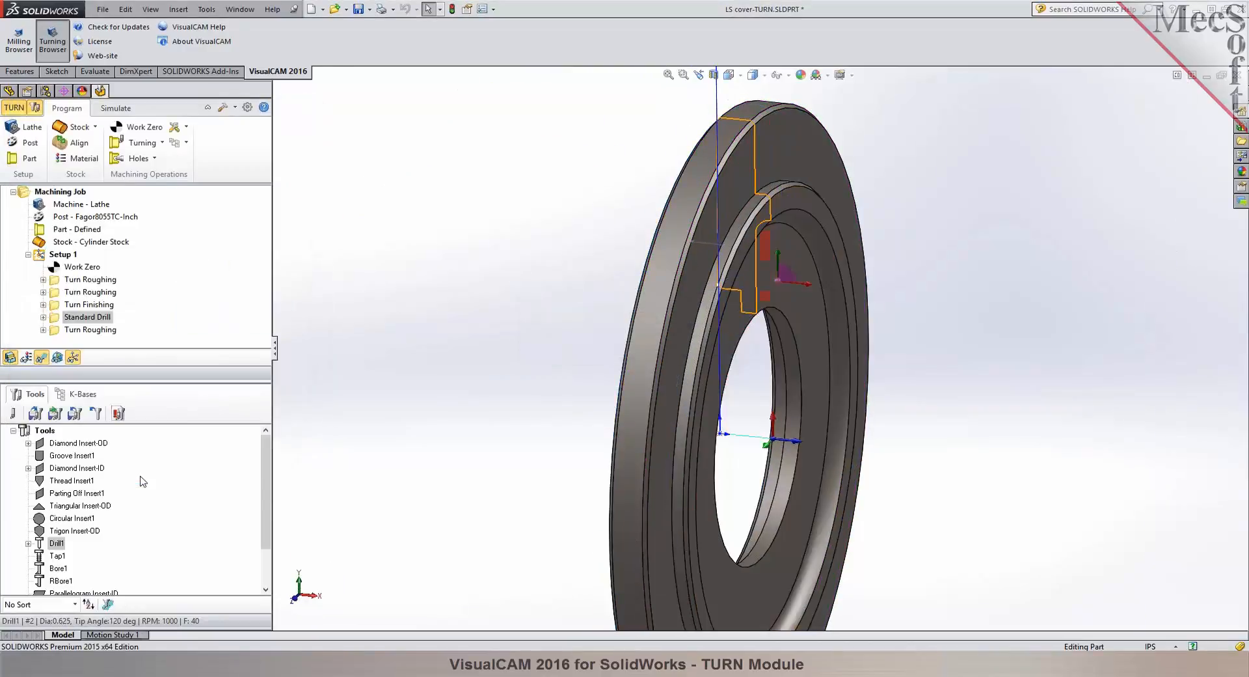
Examine the Standard Drill toolpath through the part's central bore with the toolpath display hidden and shown.
click(41, 361)
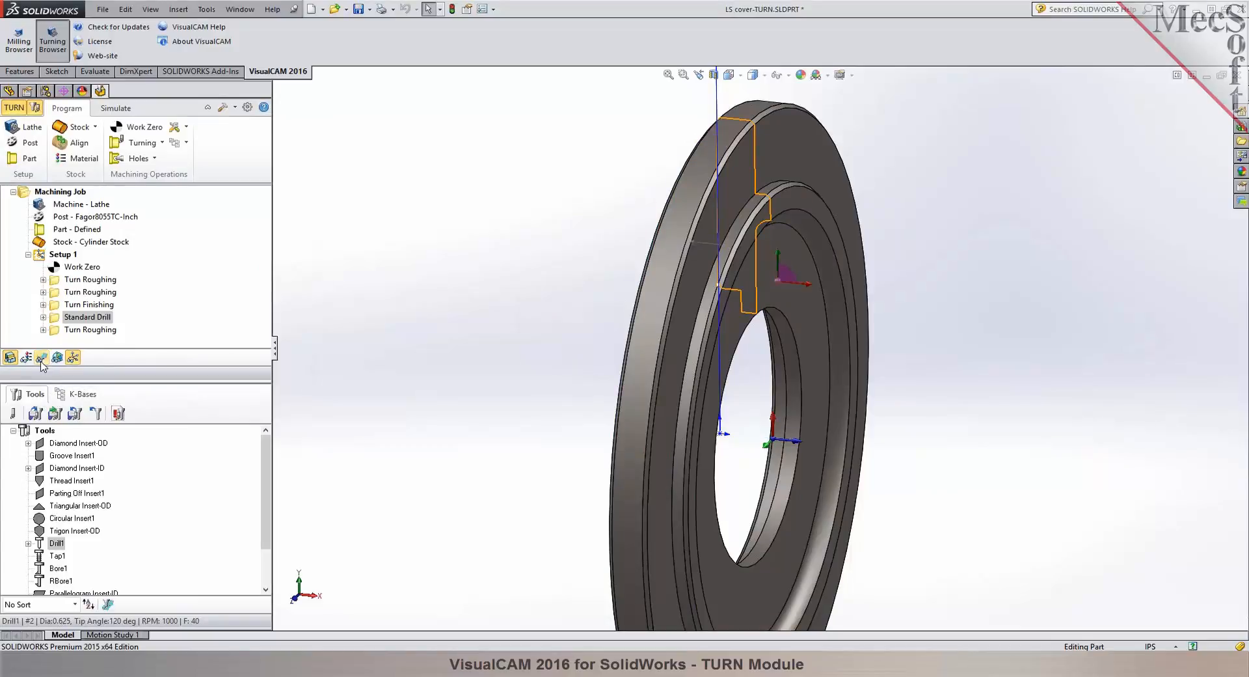
click(81, 304)
click(85, 316)
scroll(490, 307, up, 1)
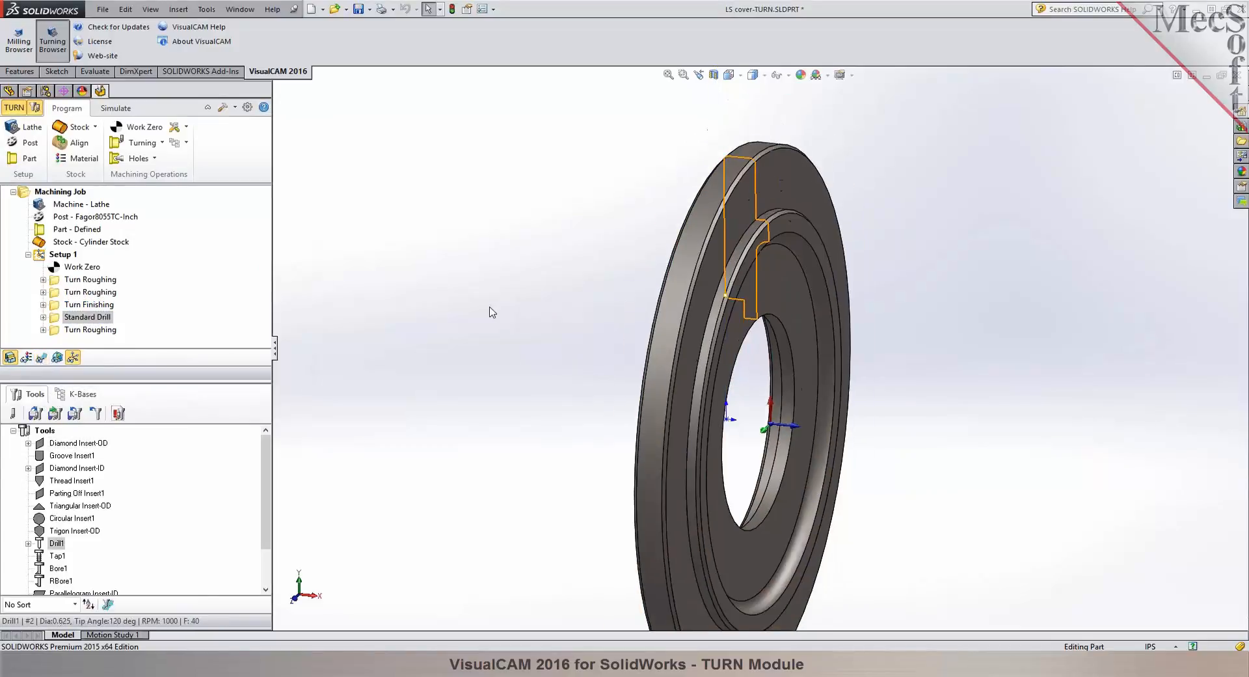
scroll(490, 307, up, 4)
scroll(671, 385, down, 3)
click(41, 358)
middle_drag(811, 383, 767, 392)
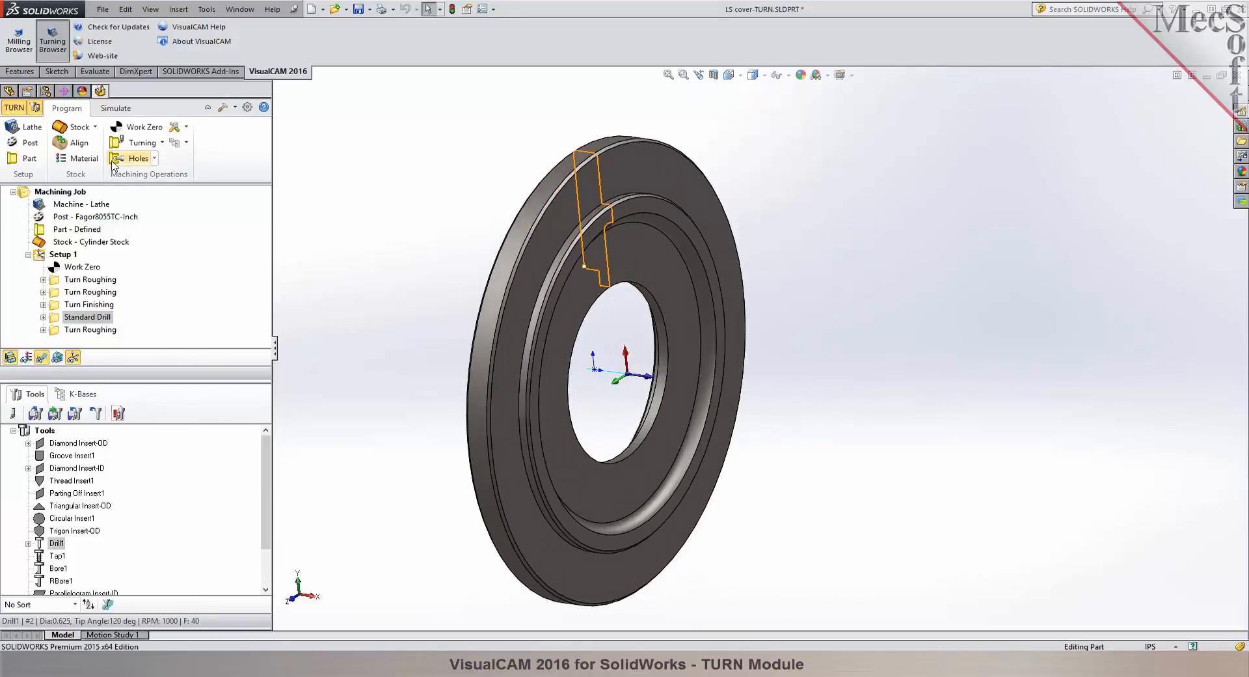
Simulate the Standard Drill operation and inspect the drilled center hole in the sectioned stock.
click(112, 113)
click(112, 143)
middle_drag(495, 246, 498, 314)
scroll(544, 314, down, 2)
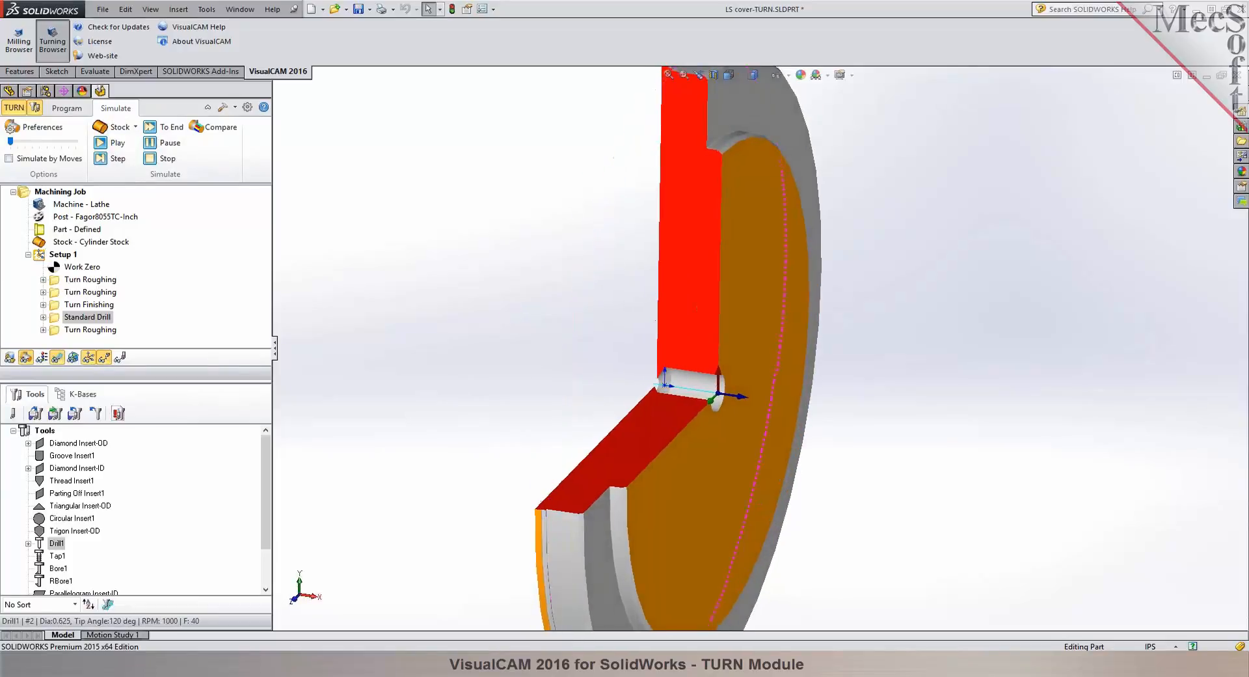
scroll(1032, 327, up, 3)
scroll(1030, 325, down, 2)
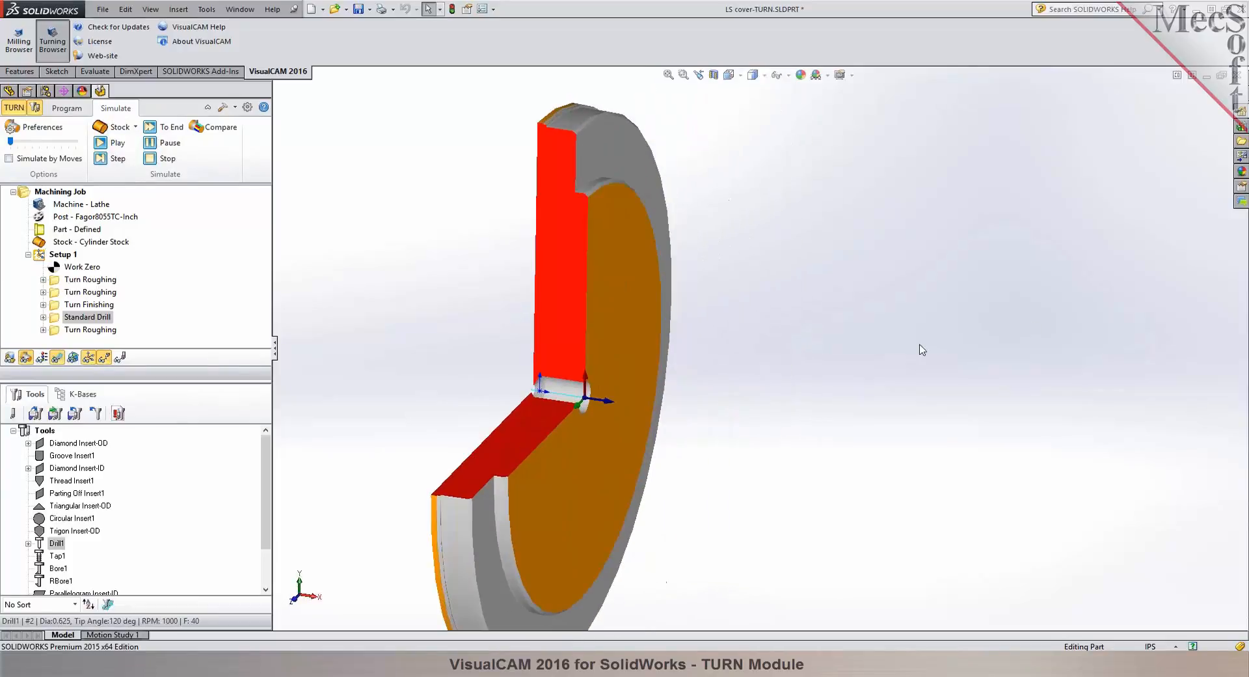
scroll(608, 409, down, 1)
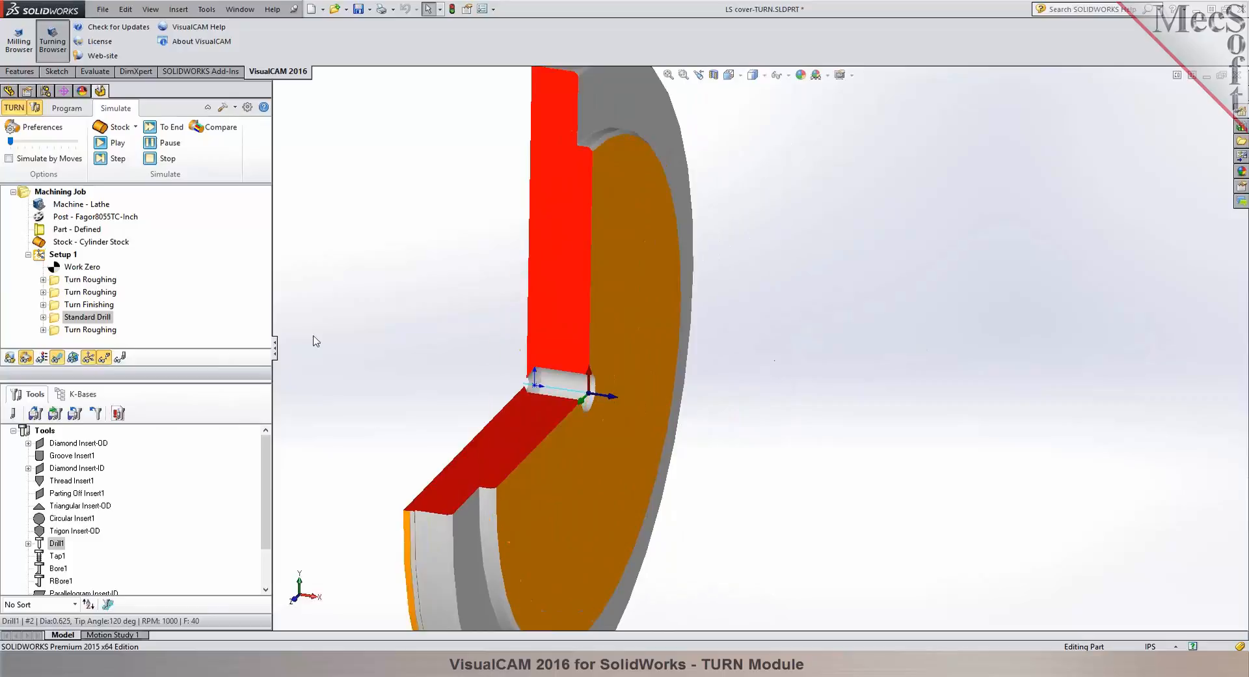
scroll(318, 339, down, 1)
scroll(318, 338, up, 1)
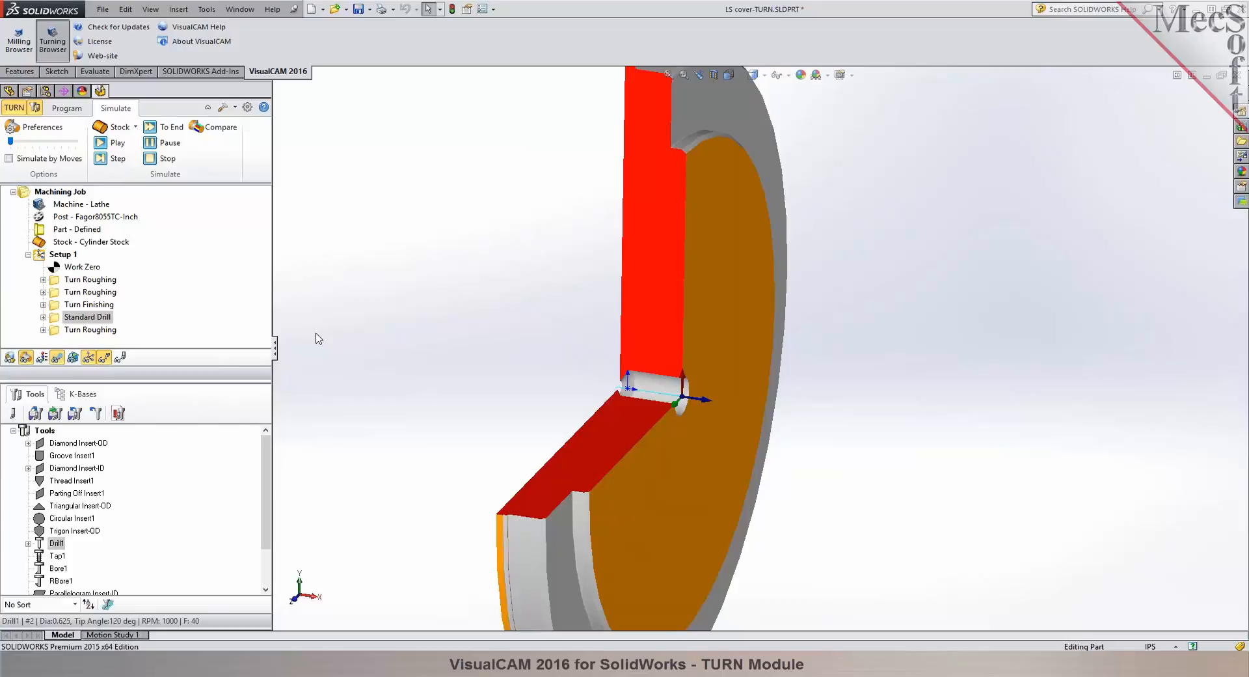
Regenerate the inner-diameter Turn Roughing operation after the drilling and view its linear-cut toolpath.
click(67, 108)
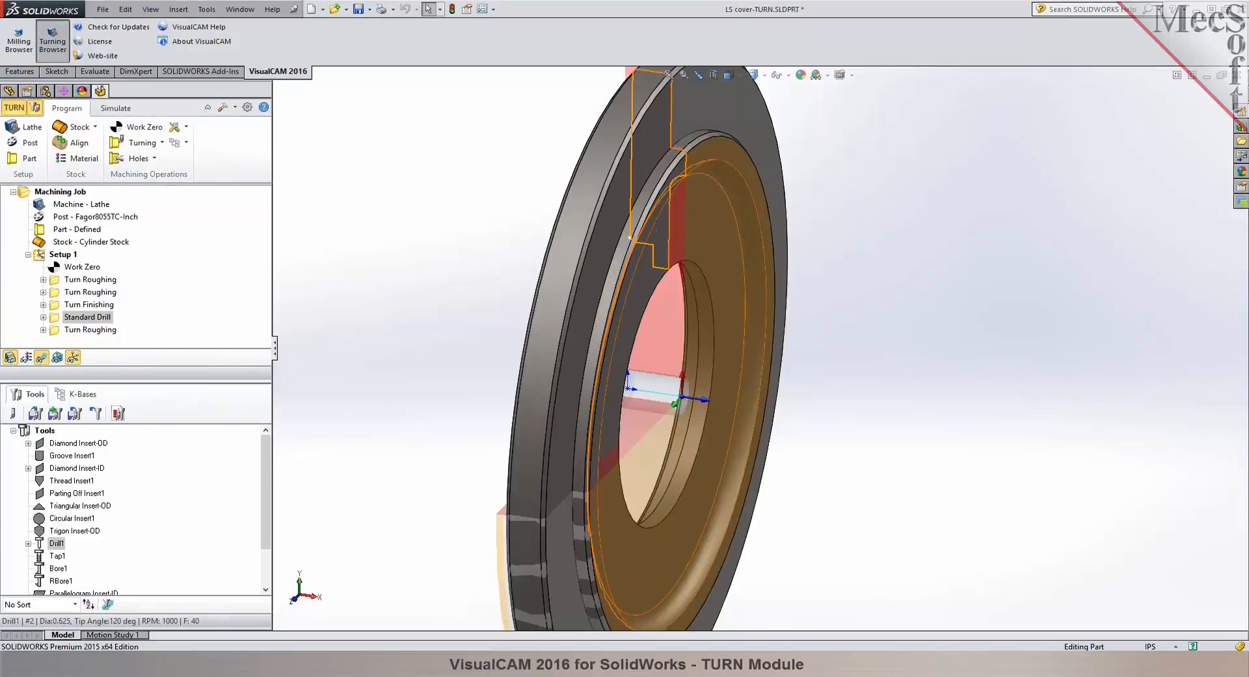
double_click(58, 330)
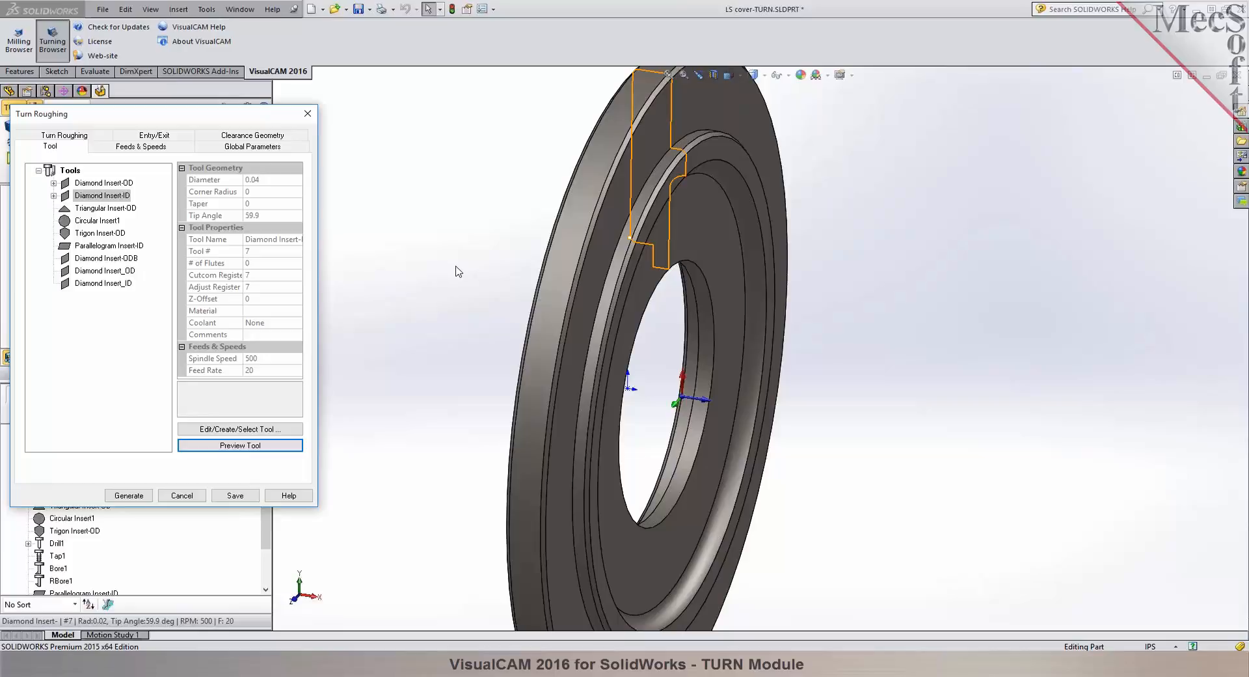
mouse_move(457, 269)
middle_down()
mouse_move(495, 259)
mouse_move(450, 252)
middle_up()
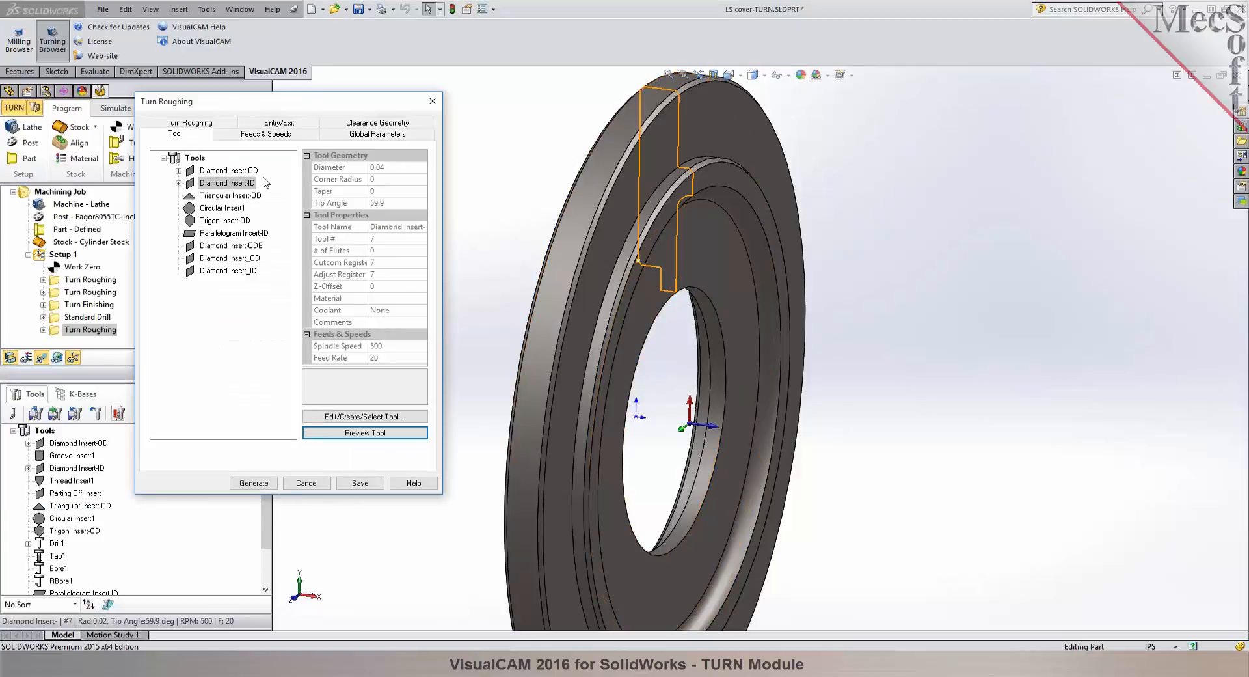
click(270, 484)
click(115, 108)
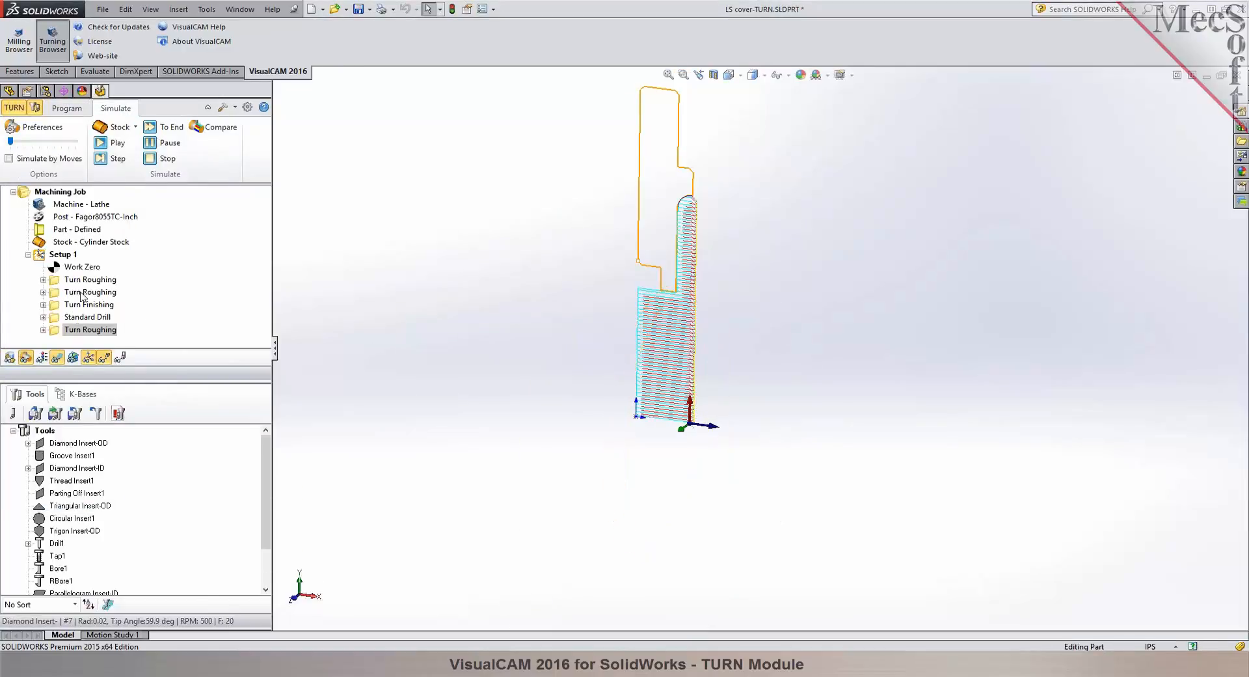
click(73, 318)
Change the inner-diameter Turn Roughing operation's cut pattern type to Offset Cuts and regenerate it.
click(67, 108)
double_click(60, 330)
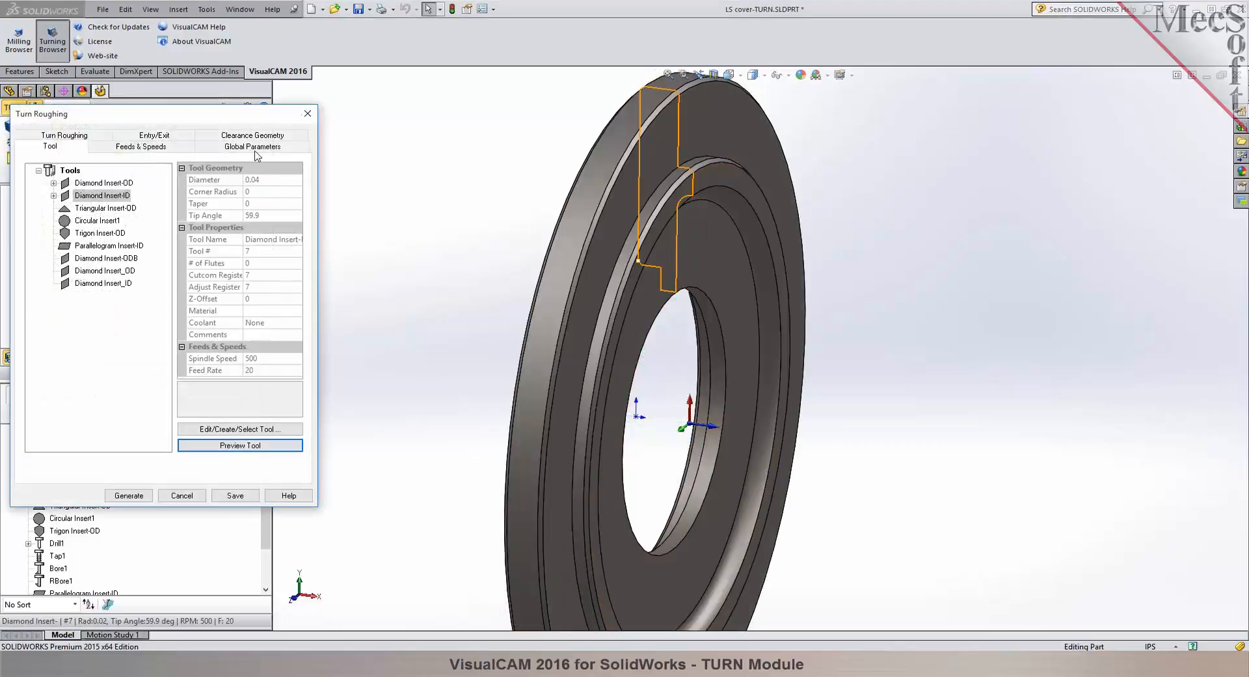
click(72, 139)
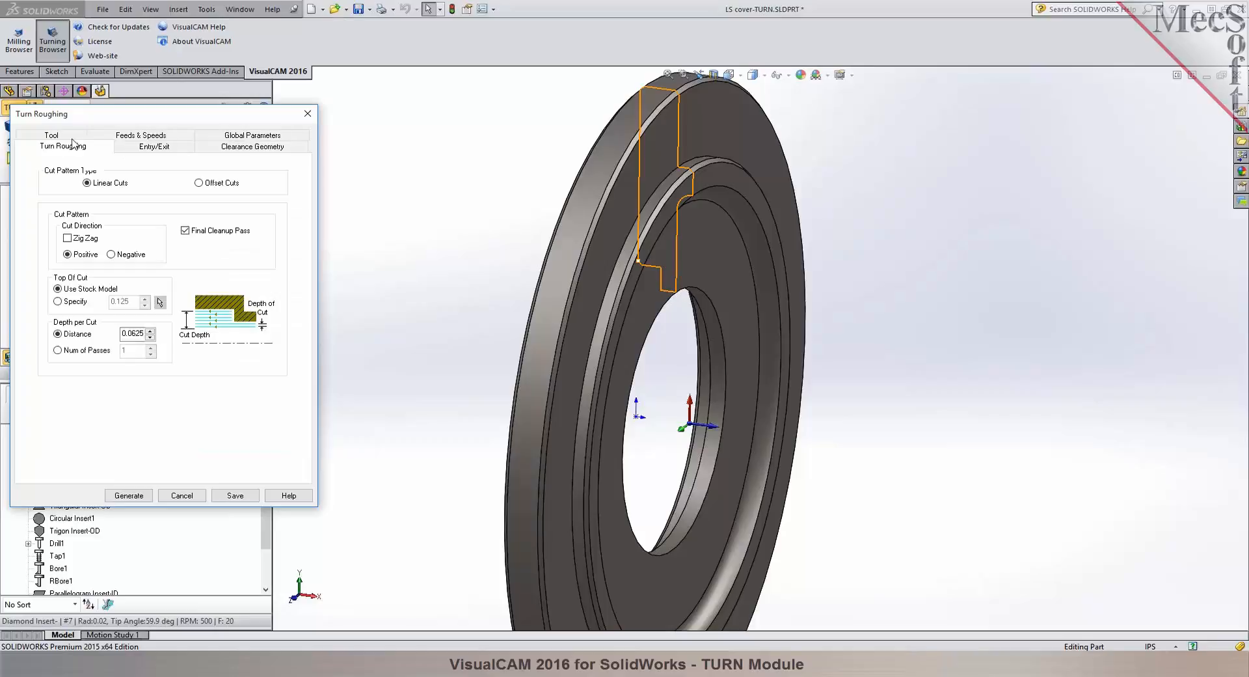
click(198, 183)
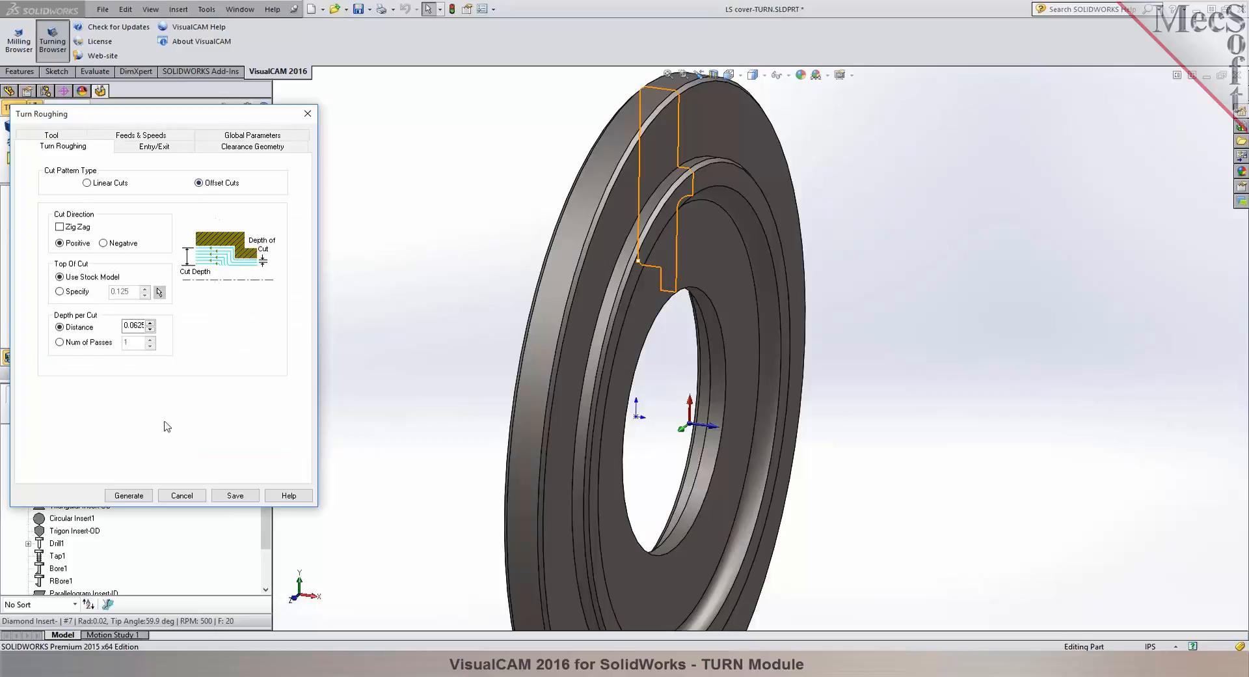
click(132, 496)
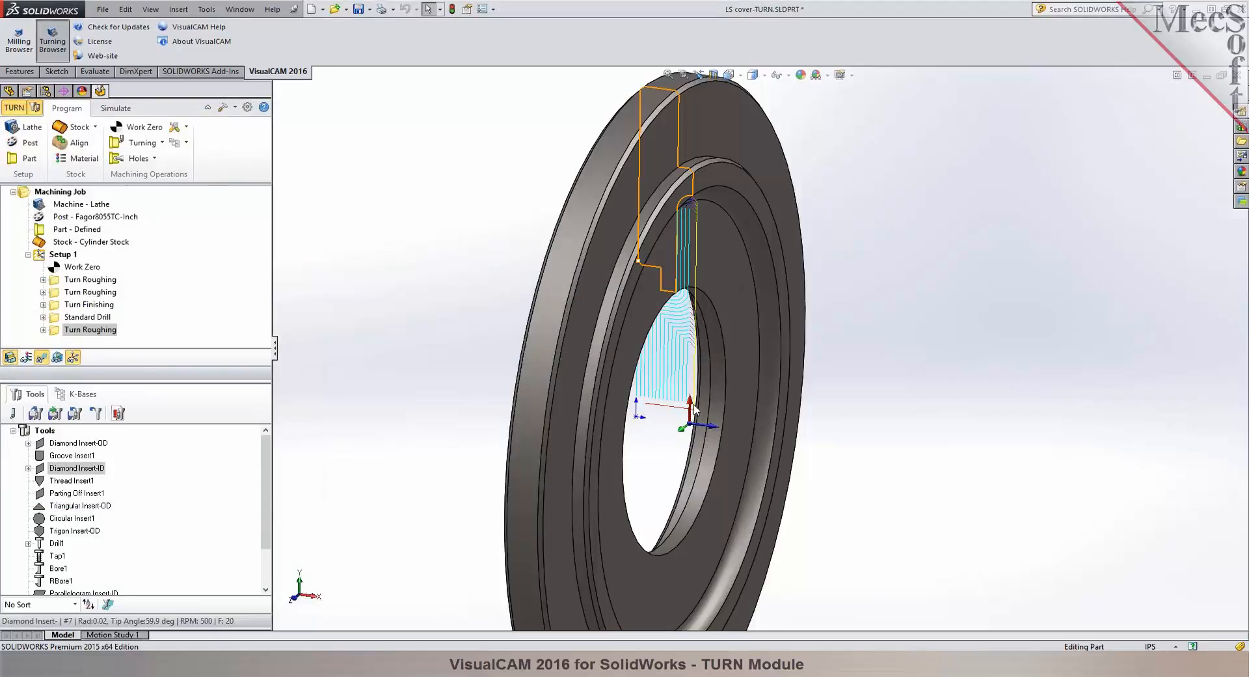
Simulate the offset-cut inner-diameter roughing and inspect the cut stock.
click(116, 108)
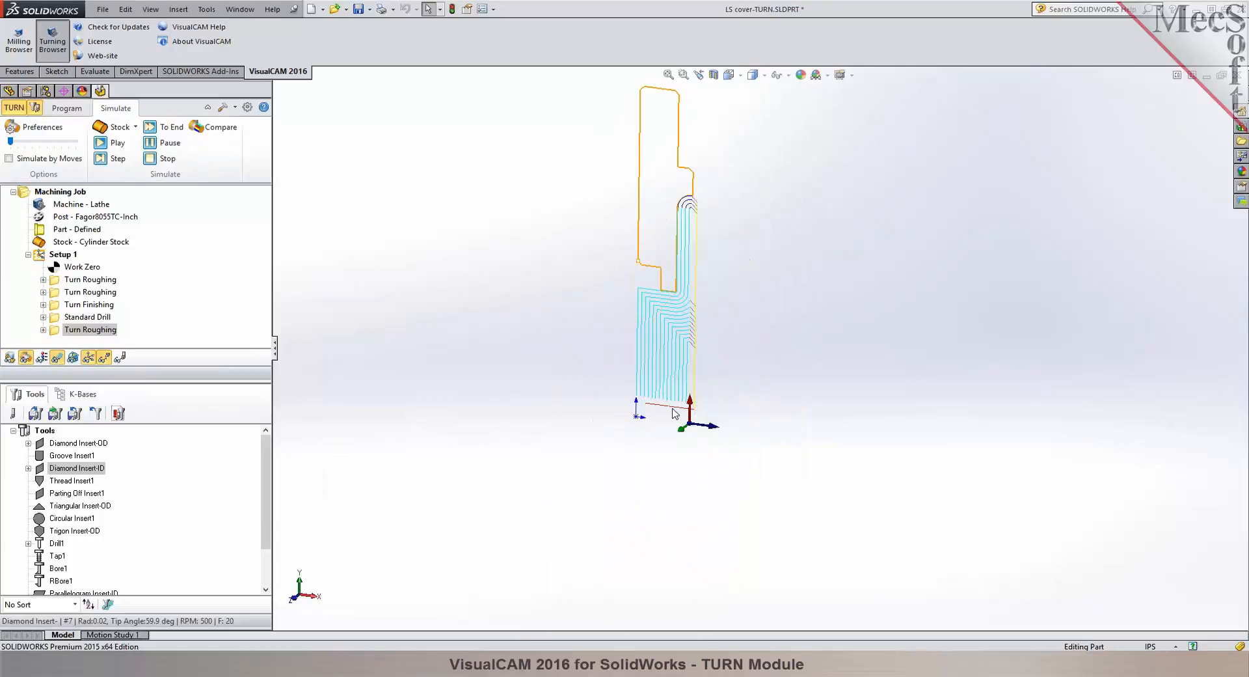
click(116, 144)
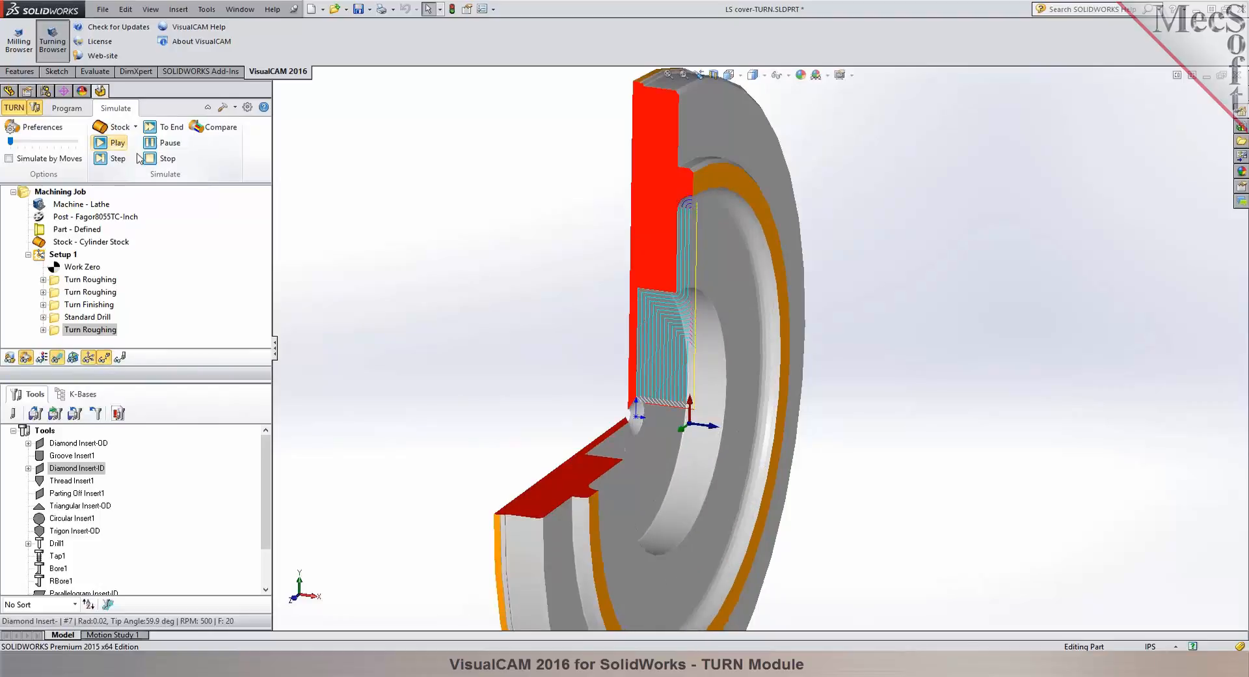
mouse_move(497, 223)
middle_down()
mouse_move(517, 217)
mouse_move(480, 233)
middle_up()
Start a Turn Finishing operation with the Diamond Insert-ID tool, the Inner Diameter approach and cut containment by start and end points.
click(75, 112)
middle_drag(384, 241, 365, 213)
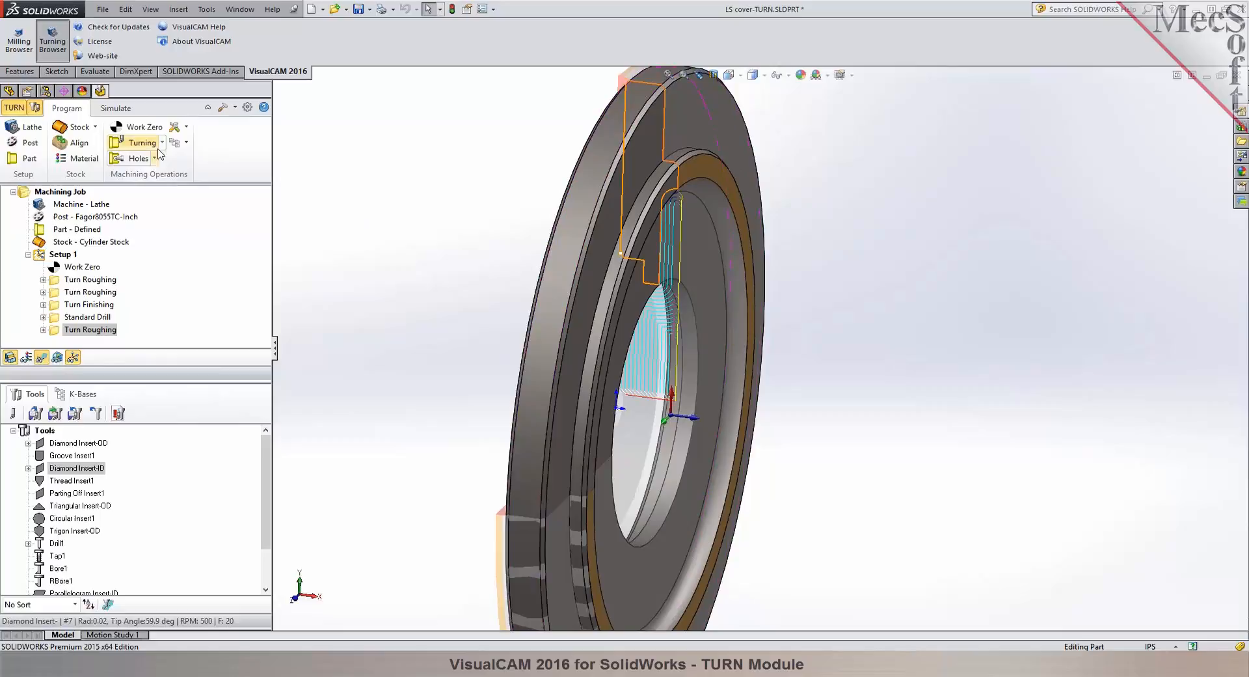
click(161, 142)
click(174, 168)
click(102, 196)
click(241, 148)
click(104, 282)
click(244, 309)
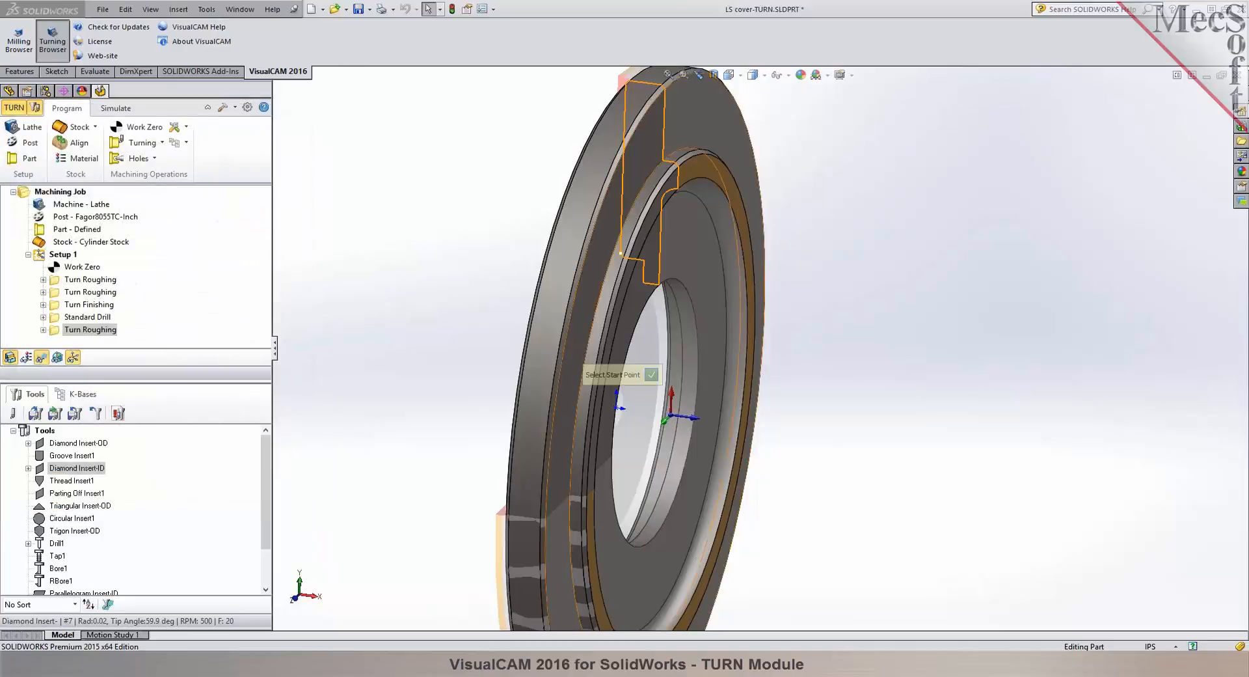
Pick the containment start at X 4.125, Z 0 and end at X 2.125, Z -0.5 on the part profile, and generate the finishing operation.
scroll(689, 192, up, 5)
click(630, 216)
scroll(630, 219, down, 5)
scroll(630, 260, up, 4)
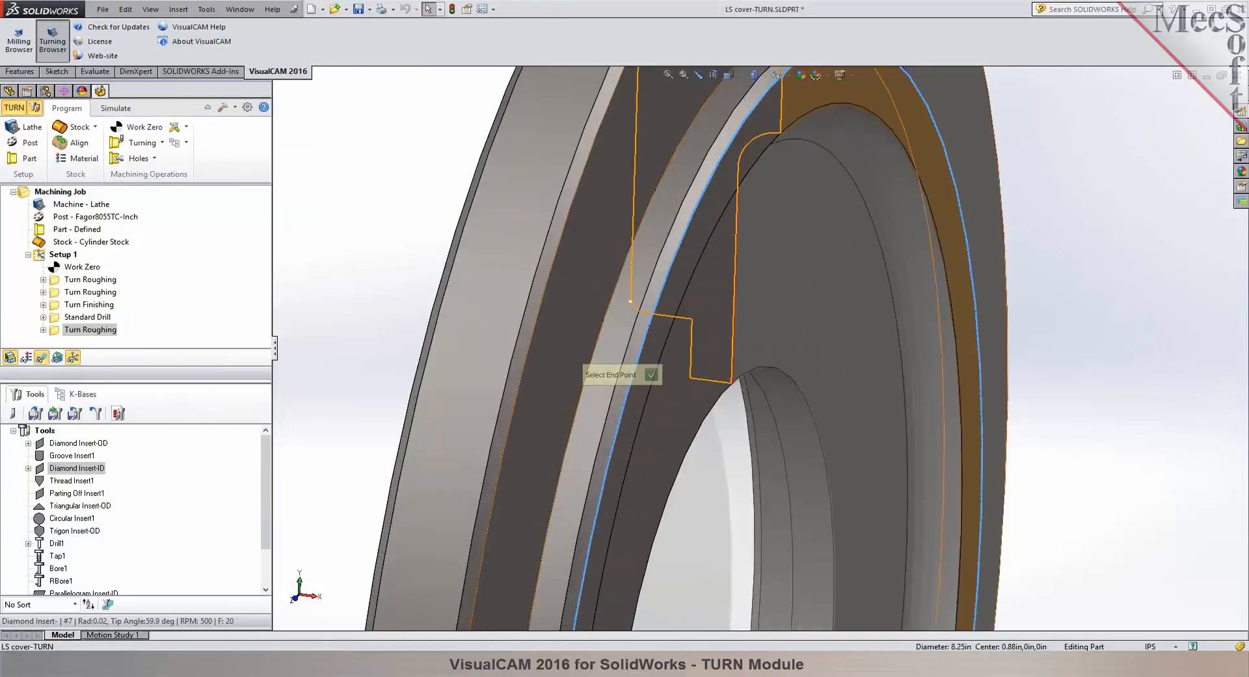
scroll(635, 390, down, 5)
scroll(644, 365, up, 6)
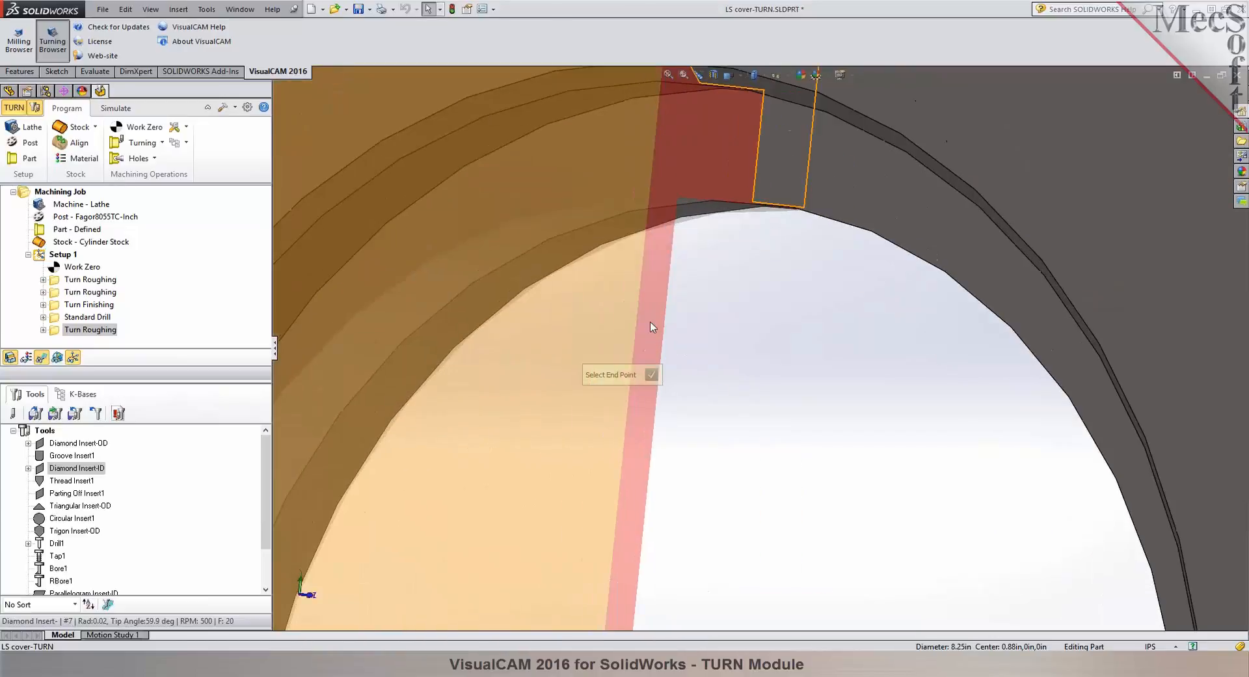
click(756, 208)
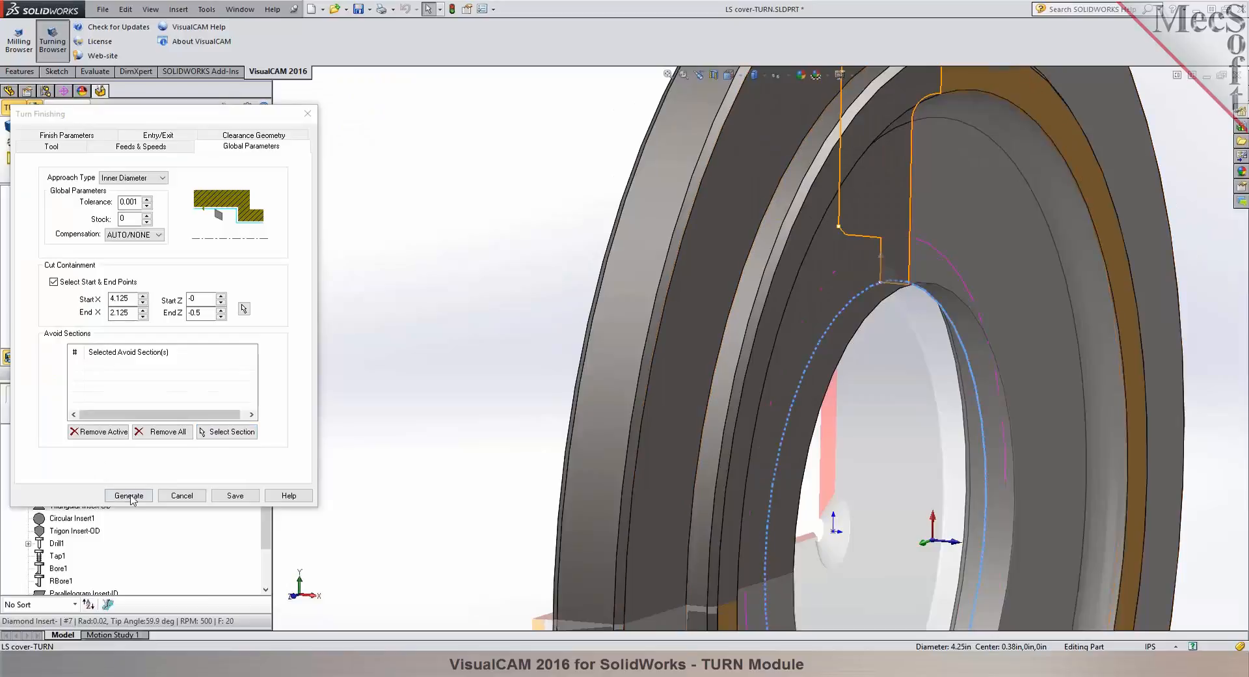
click(132, 497)
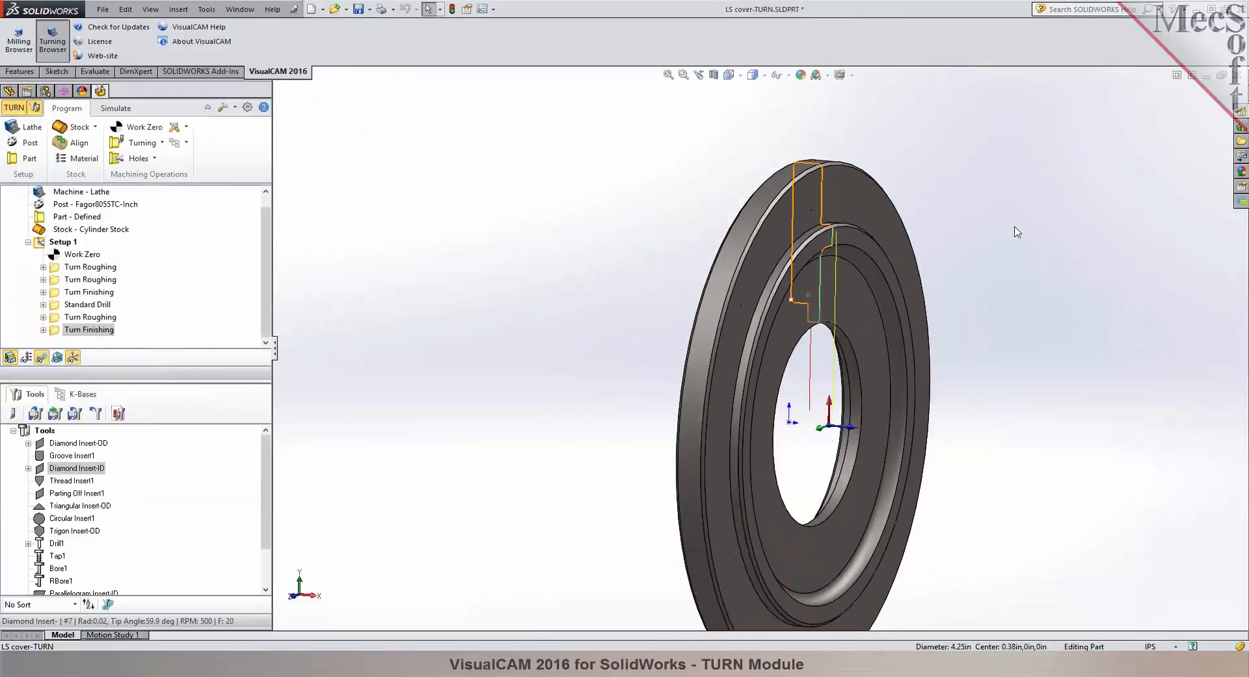
Simulate the inner-diameter Turn Finishing operation and inspect the finished inner recess up close.
middle_drag(1015, 231, 999, 229)
click(116, 108)
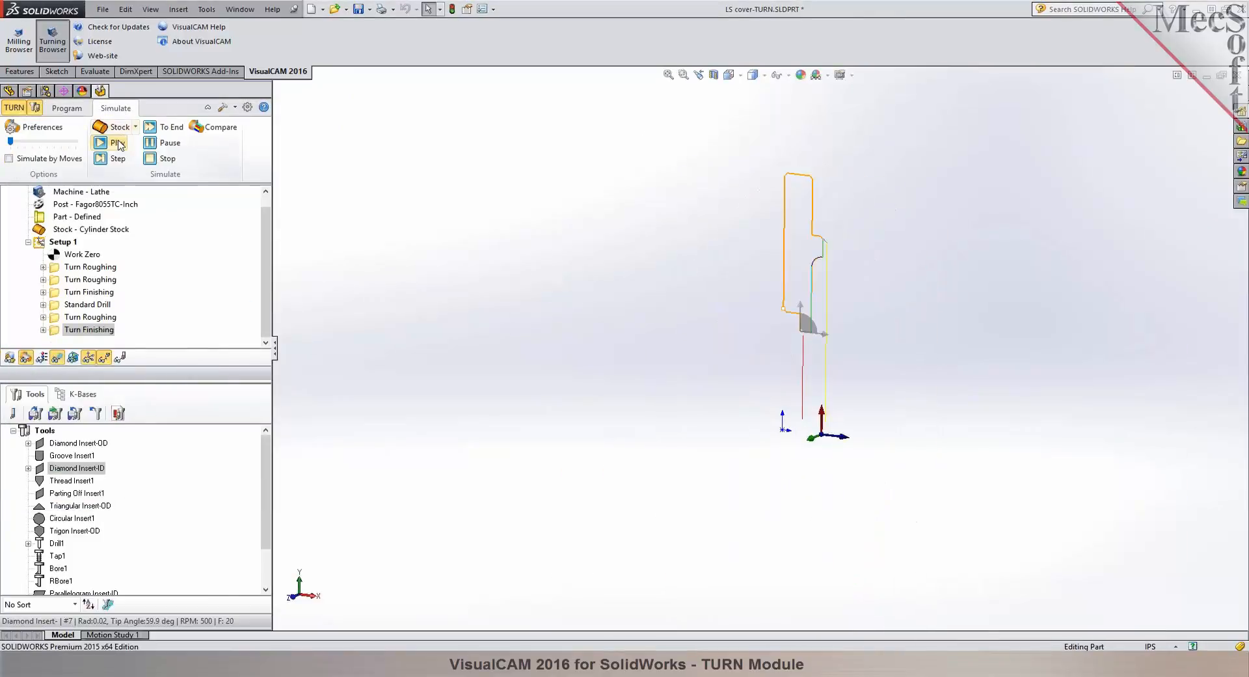
click(118, 143)
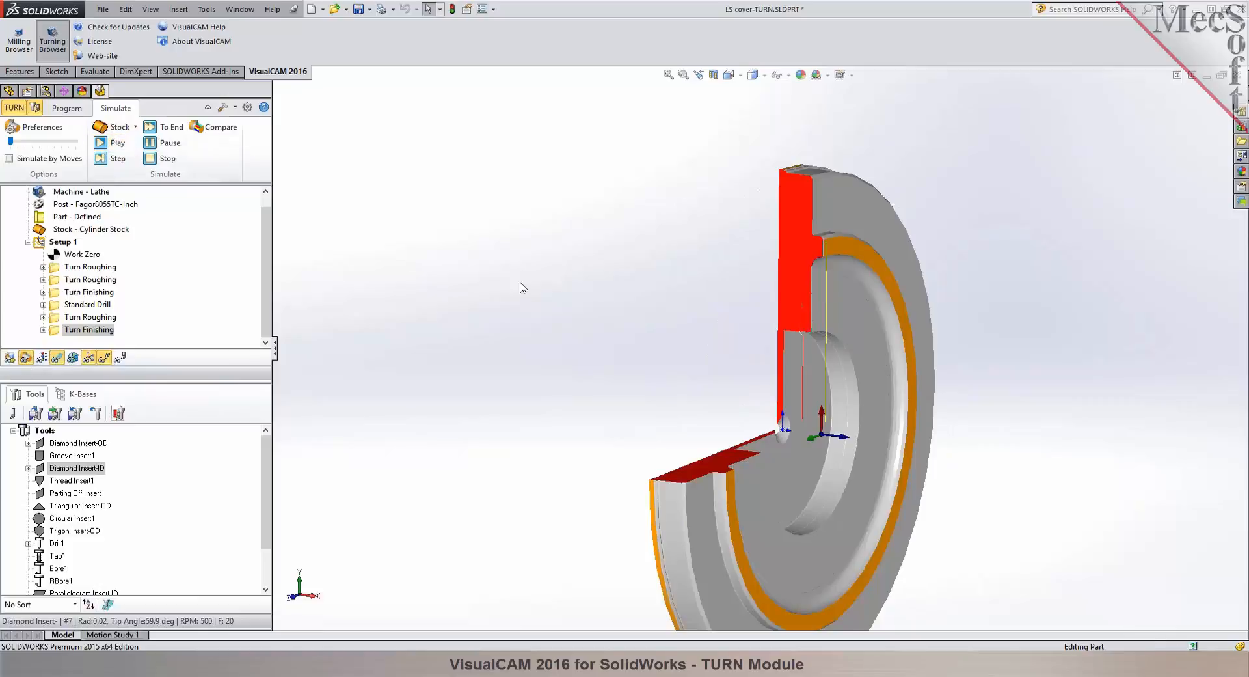
scroll(890, 263, down, 3)
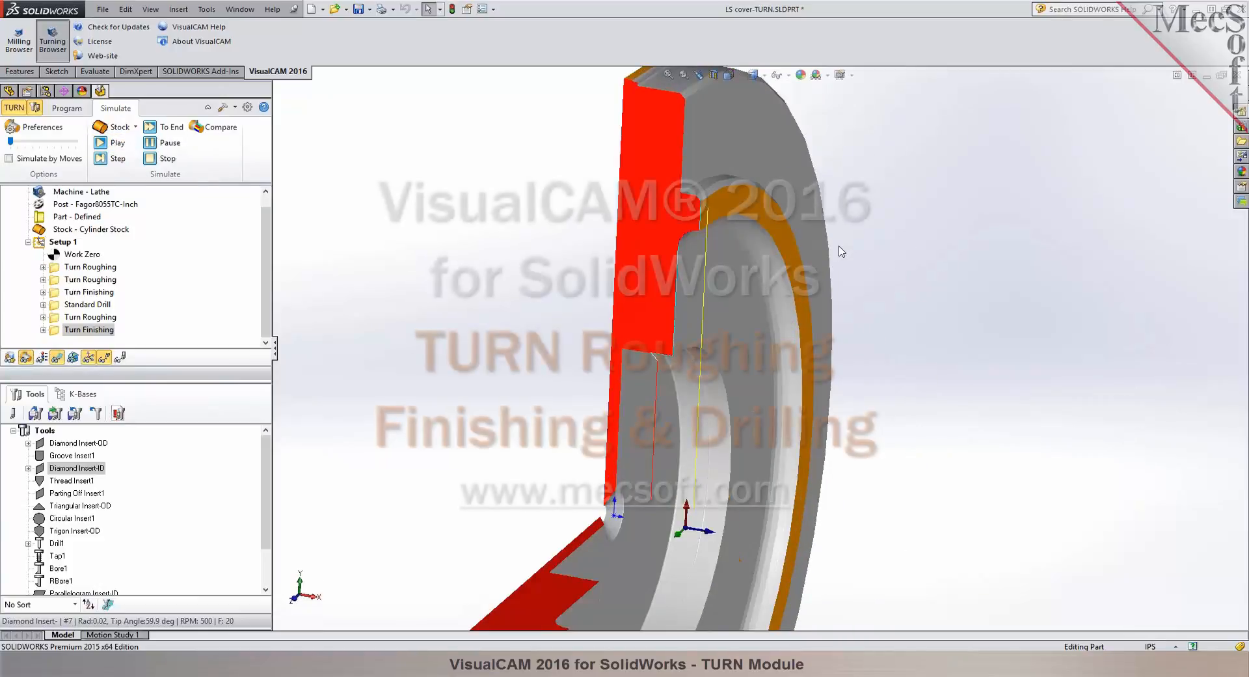